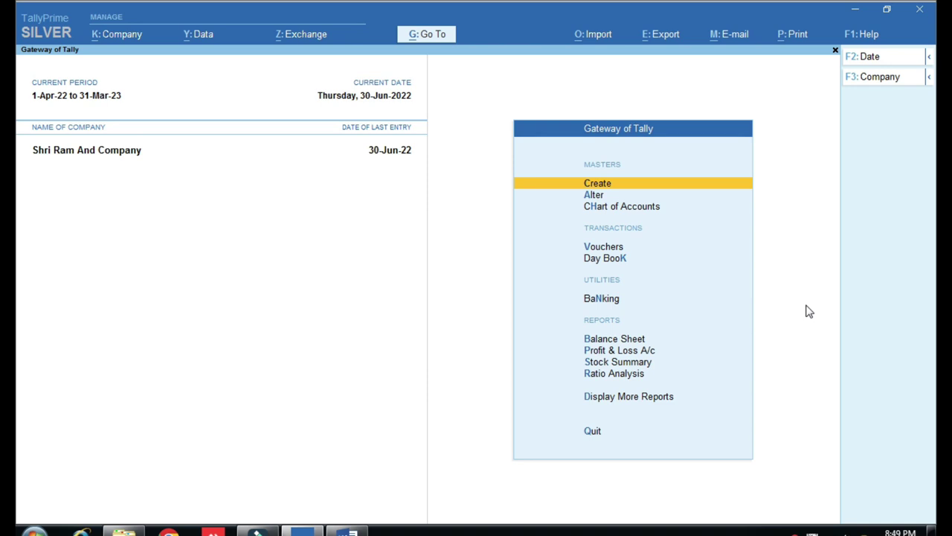
# Review the section and code step in the Word notes, then return to the Gateway of Tally.
pyautogui.click(360, 531)
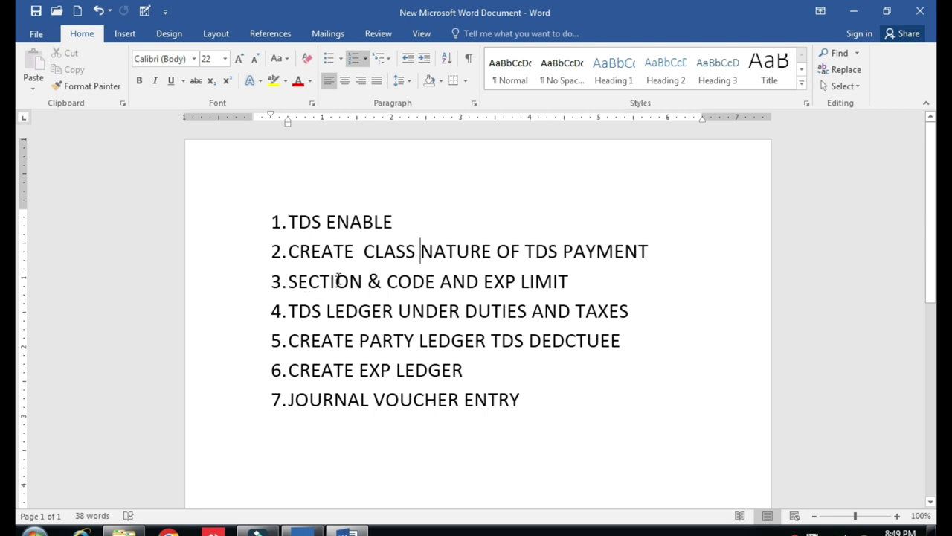
pyautogui.click(330, 283)
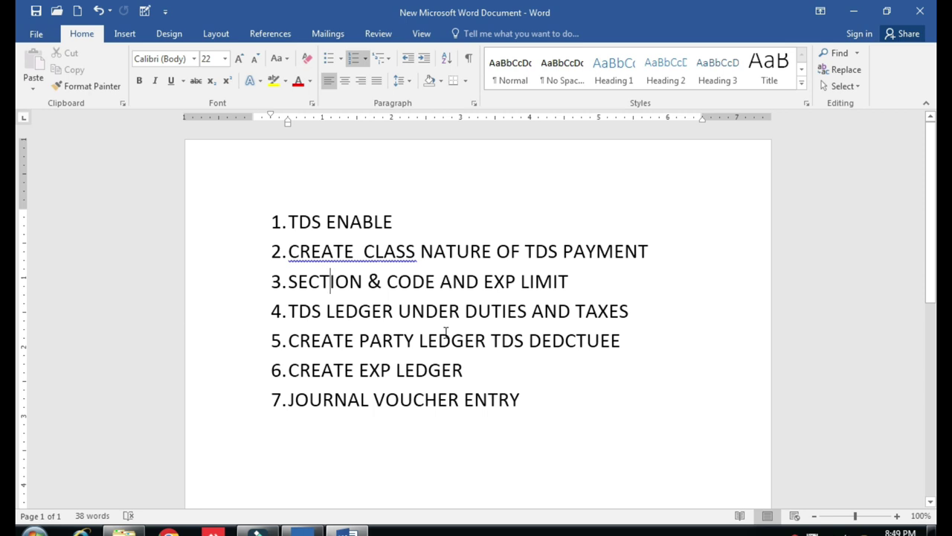
pyautogui.click(302, 531)
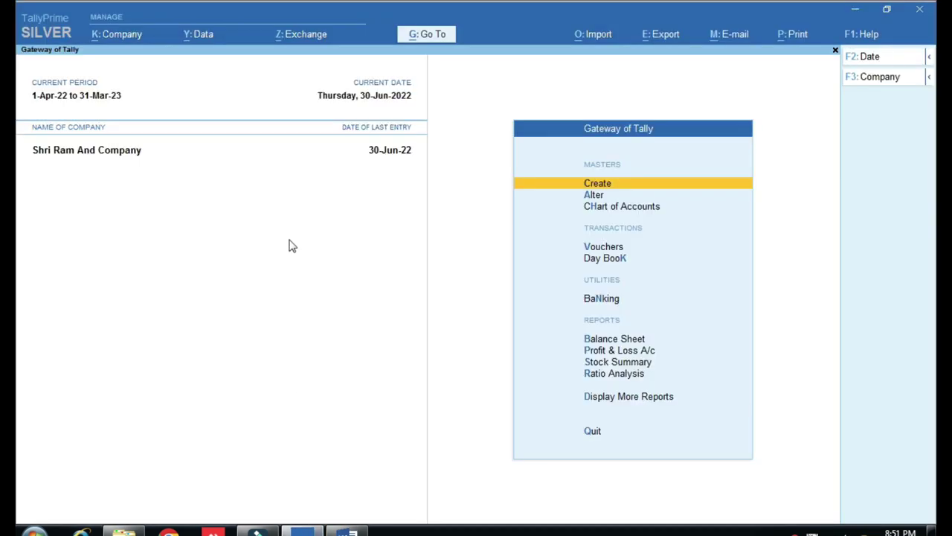
# Bring up Company Features Alteration from the company menu with F11.
pyautogui.click(128, 36)
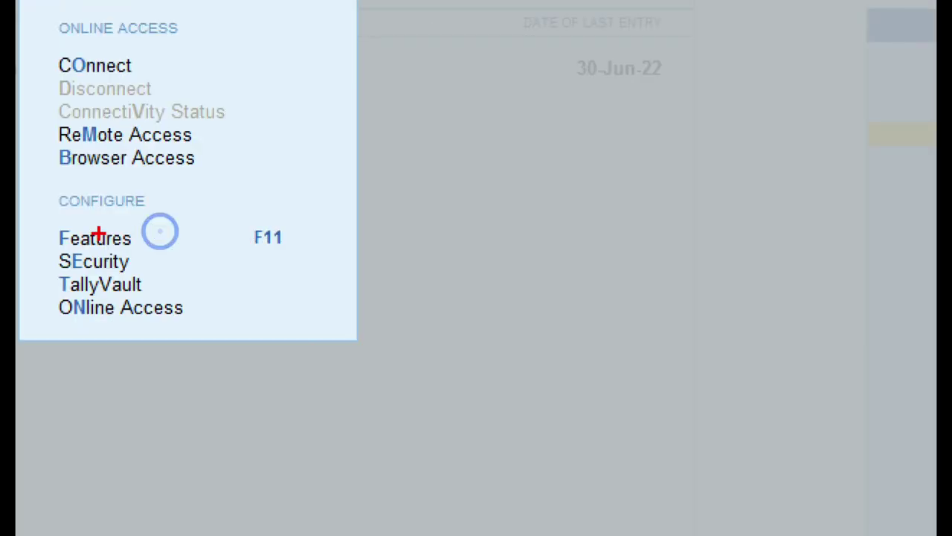
pyautogui.moveTo(38, 214)
pyautogui.mouseDown()
pyautogui.moveTo(298, 270)
pyautogui.moveTo(314, 259)
pyautogui.mouseUp()
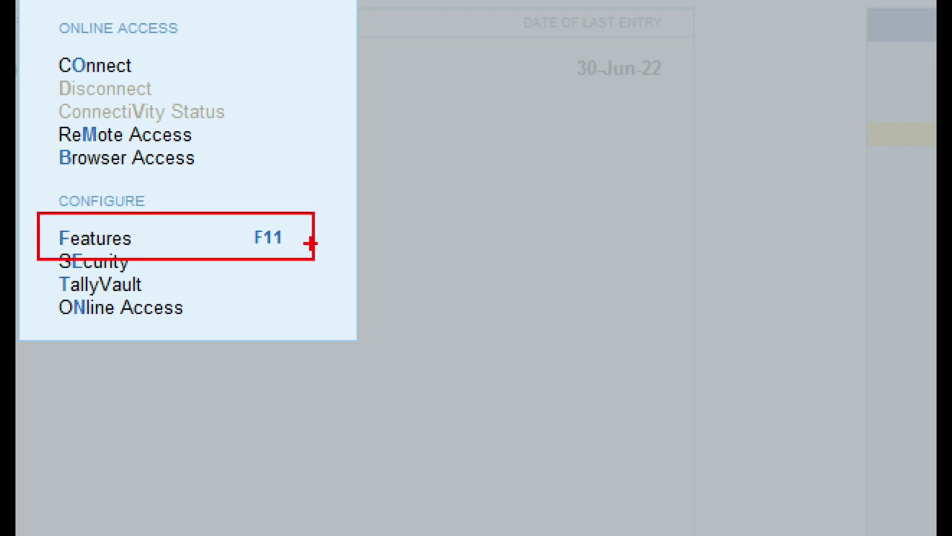
pyautogui.moveTo(221, 204)
pyautogui.mouseDown()
pyautogui.moveTo(290, 263)
pyautogui.moveTo(323, 272)
pyautogui.mouseUp()
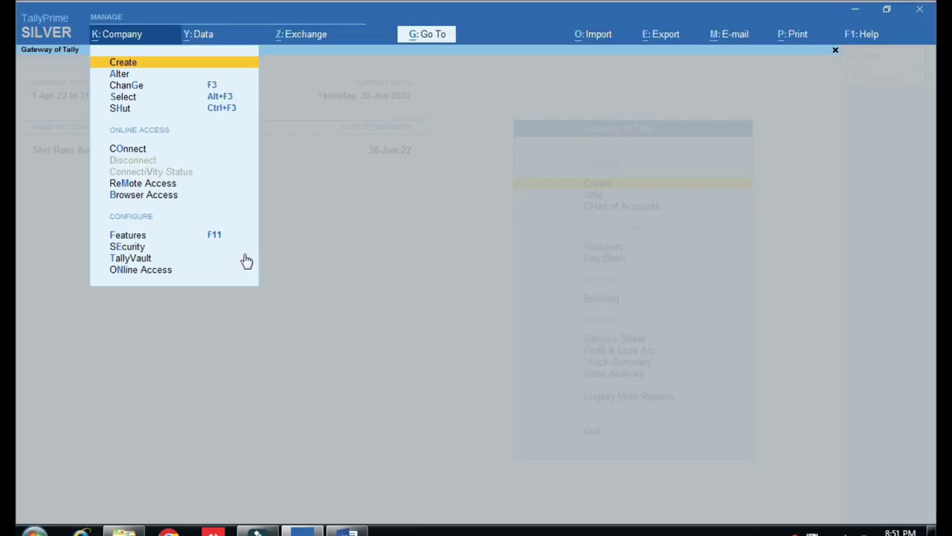
pyautogui.press('F11')
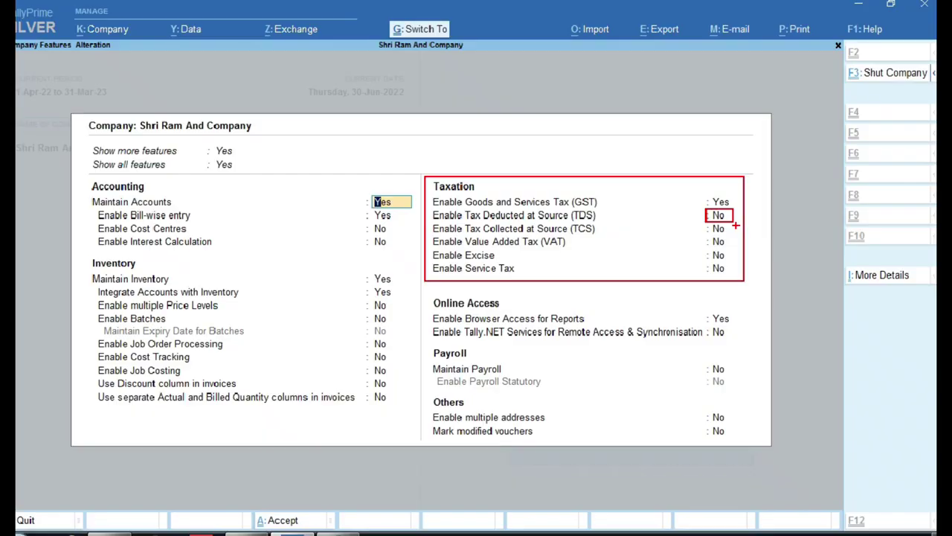
pyautogui.click(719, 217)
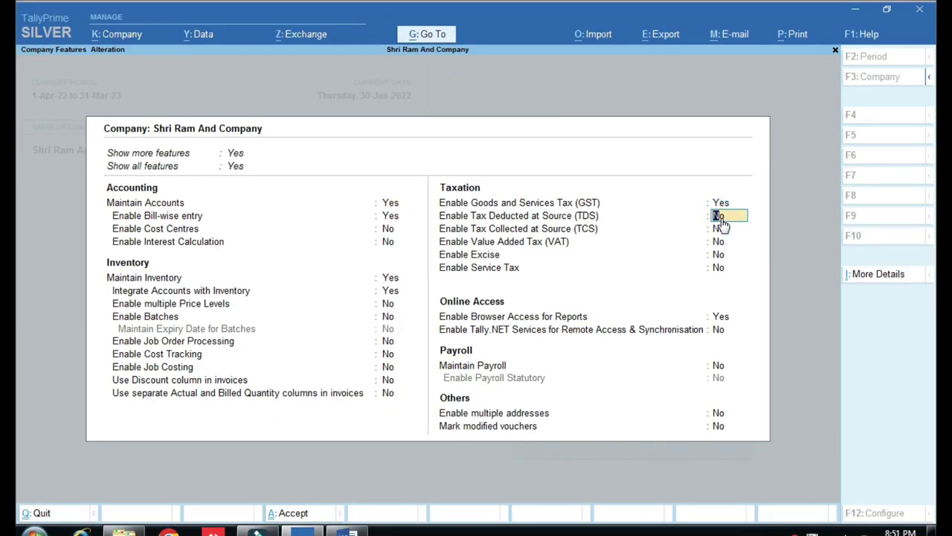
pyautogui.write('Y')
pyautogui.press('Return')
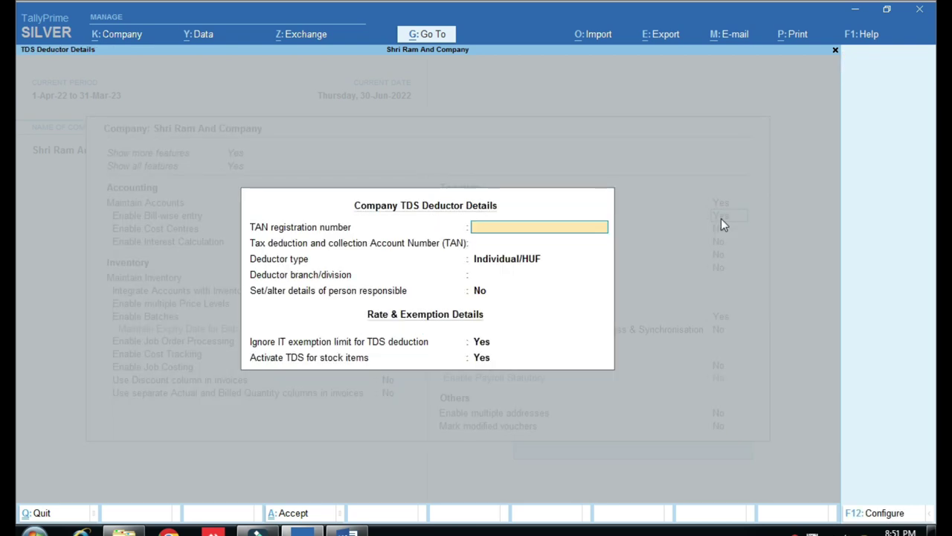
pyautogui.press('ctrl')
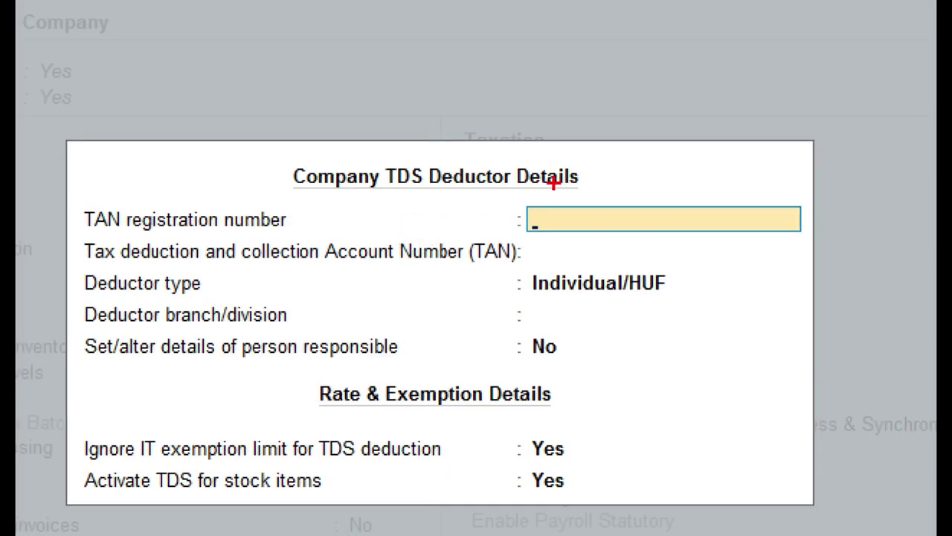
pyautogui.moveTo(270, 129)
pyautogui.mouseDown()
pyautogui.moveTo(298, 178)
pyautogui.moveTo(588, 191)
pyautogui.mouseUp()
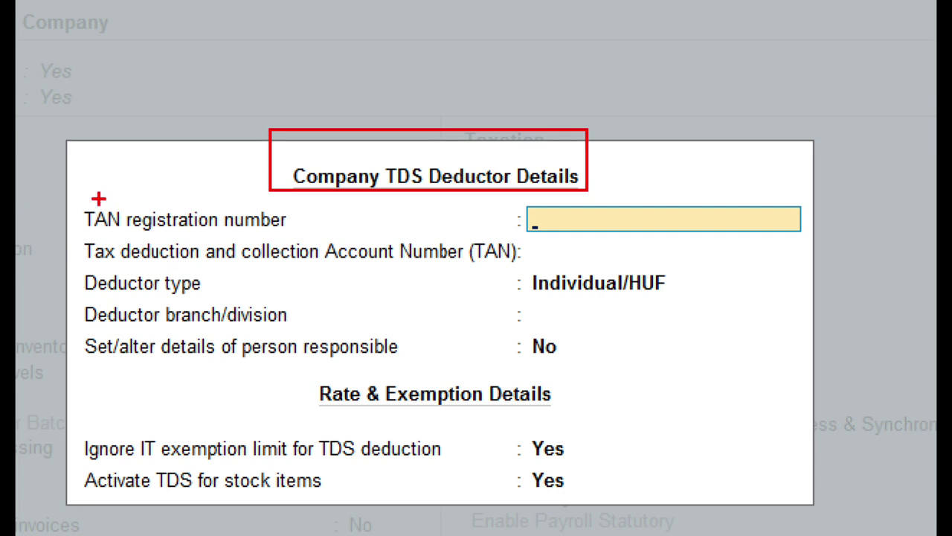
pyautogui.moveTo(57, 181)
pyautogui.mouseDown()
pyautogui.moveTo(236, 206)
pyautogui.moveTo(314, 240)
pyautogui.mouseUp()
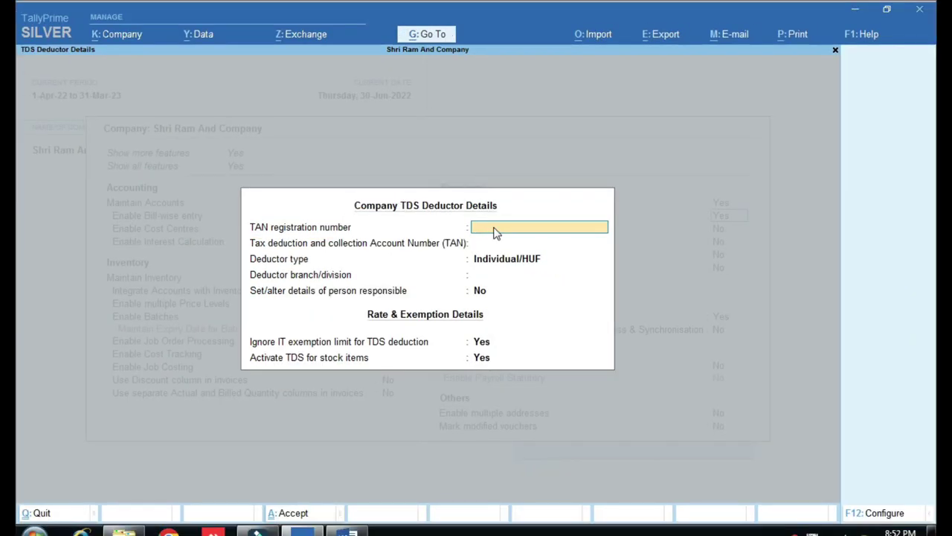
pyautogui.press('Return')
pyautogui.press('Return')
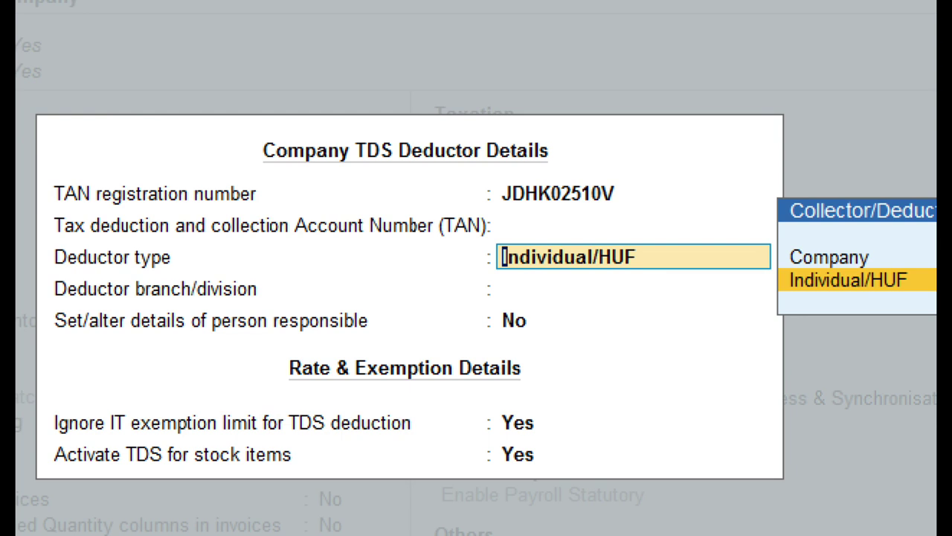
# Choose Individual/HUF deductor type, branch SGNR, and set person-responsible details to Yes.
pyautogui.click(445, 260)
pyautogui.click(615, 266)
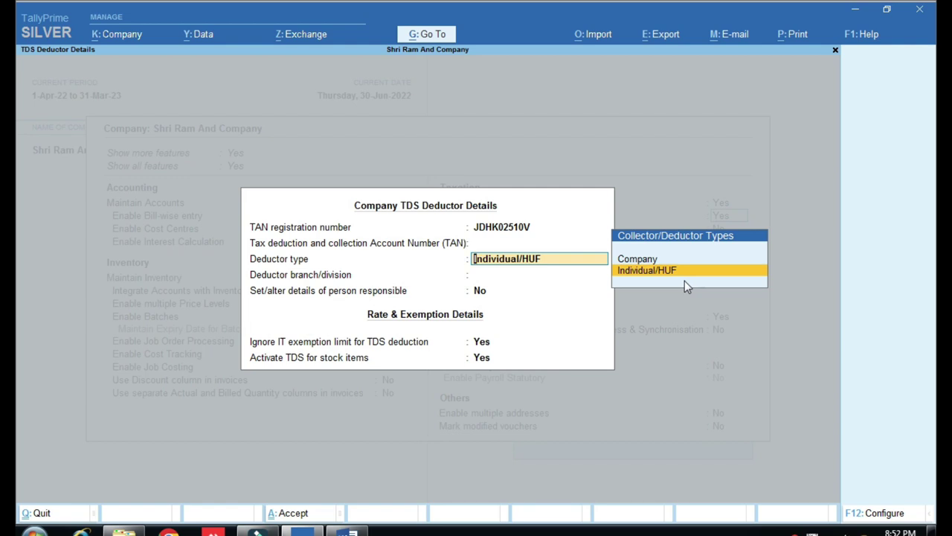
pyautogui.press('Return')
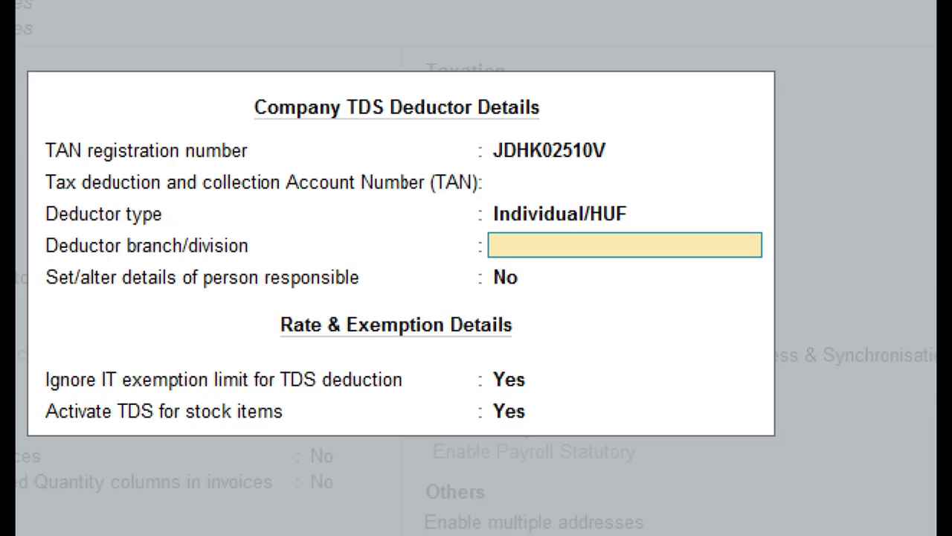
pyautogui.click(334, 304)
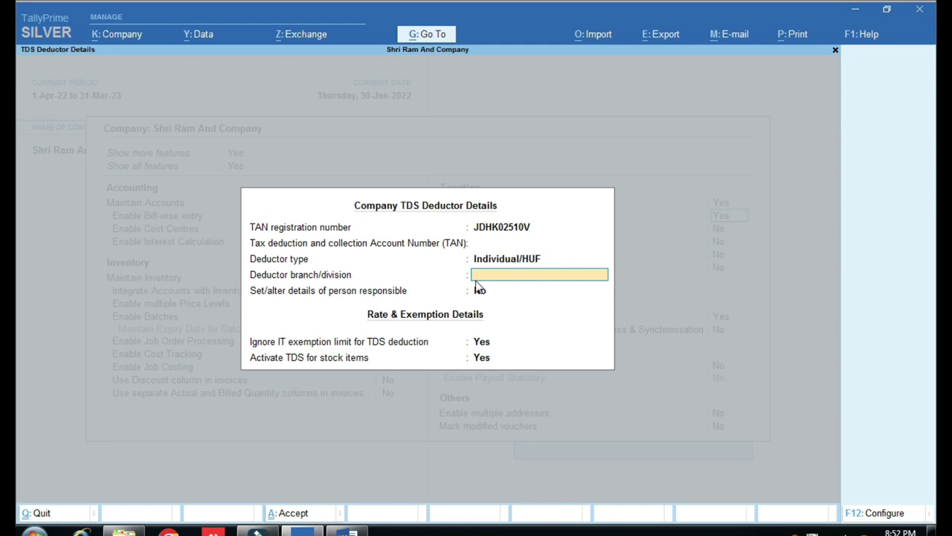
pyautogui.write('SGNR')
pyautogui.press('Return')
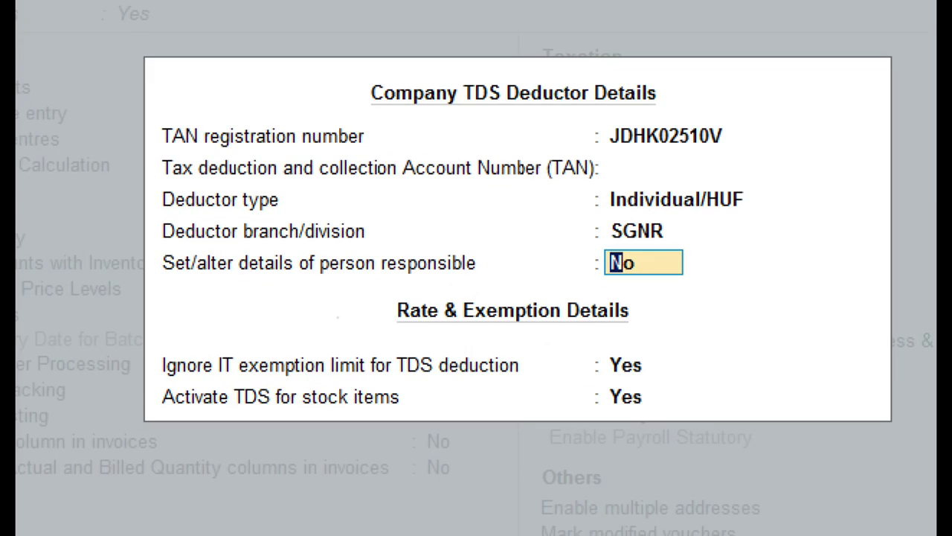
pyautogui.click(337, 316)
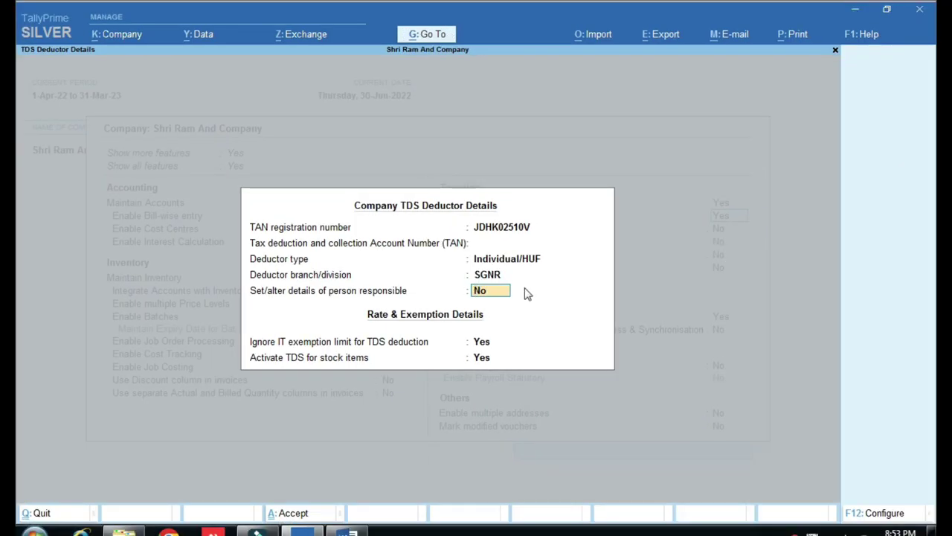
pyautogui.write('Y')
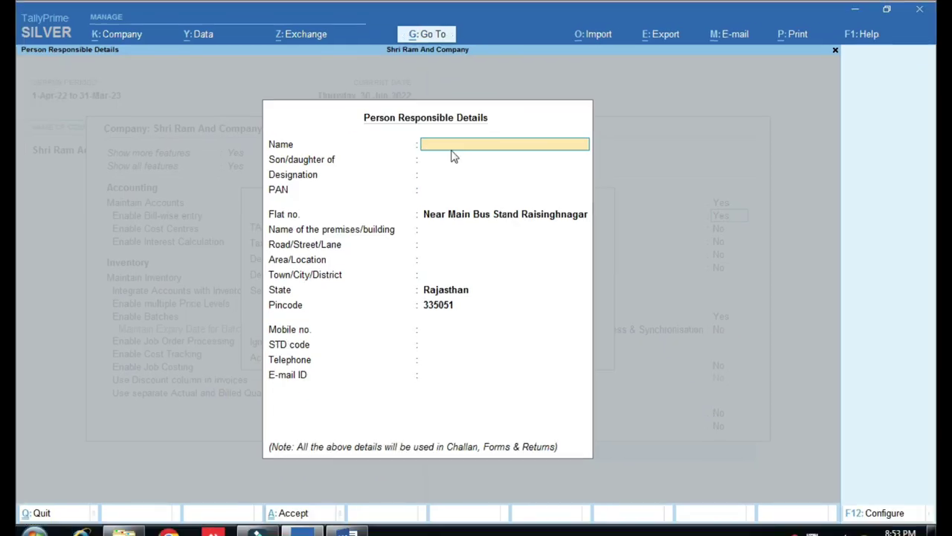
# Enter the responsible person's name and designation ACCOUNTANT, leaving the other fields blank.
pyautogui.write('MOHAN')
pyautogui.press('Return')
pyautogui.press('Return')
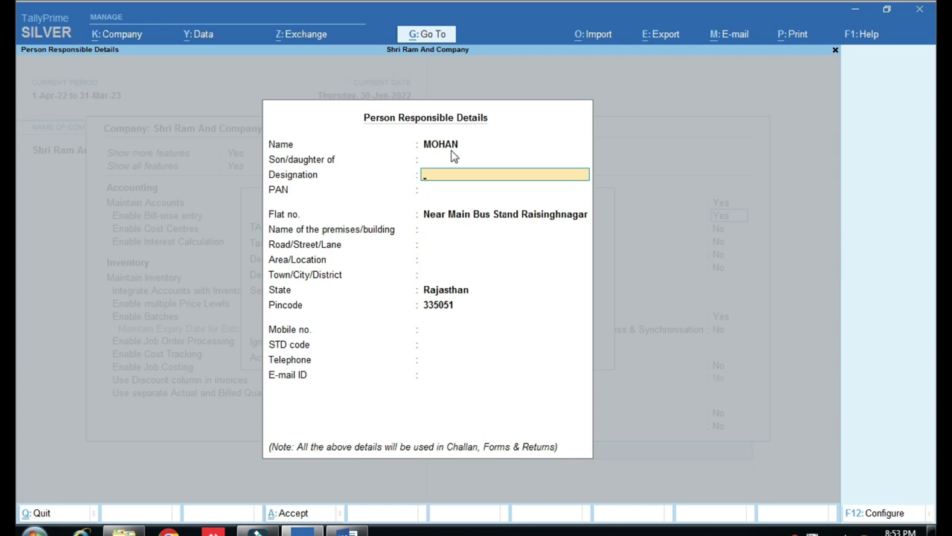
pyautogui.write('ACCOUNTANT')
pyautogui.press('Return')
pyautogui.press('Return')
pyautogui.press('Return')
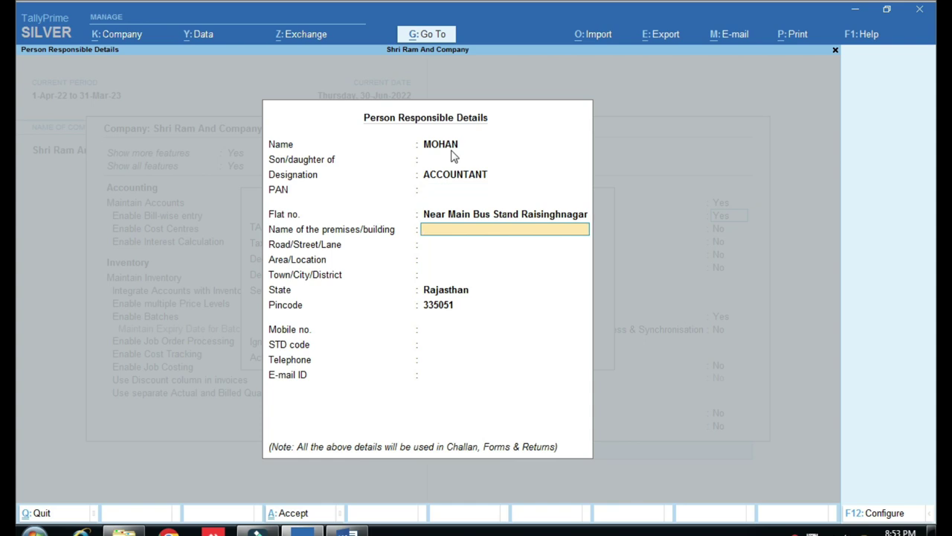
pyautogui.press('Return')
pyautogui.press('Return')
pyautogui.press('Return')
pyautogui.press('Return')
pyautogui.press('Return')
pyautogui.press('Return')
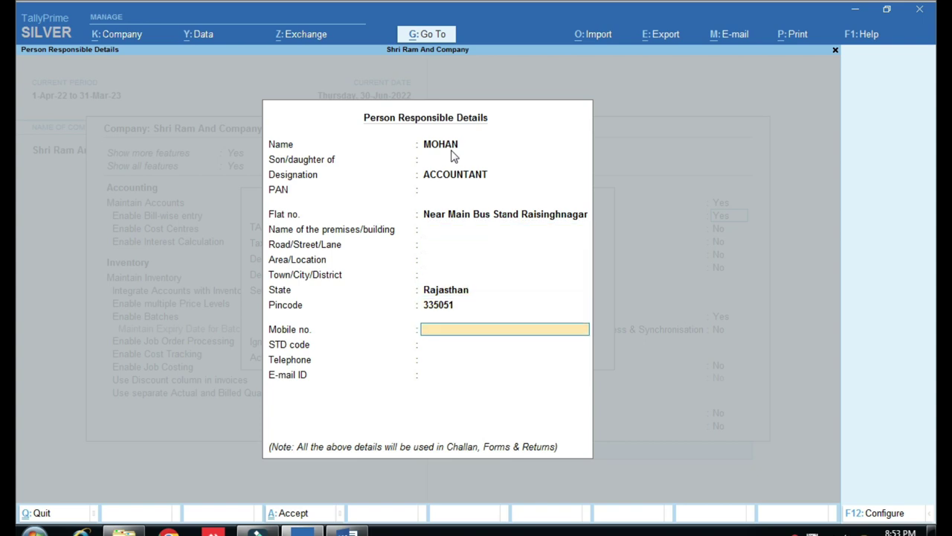
pyautogui.press('Return')
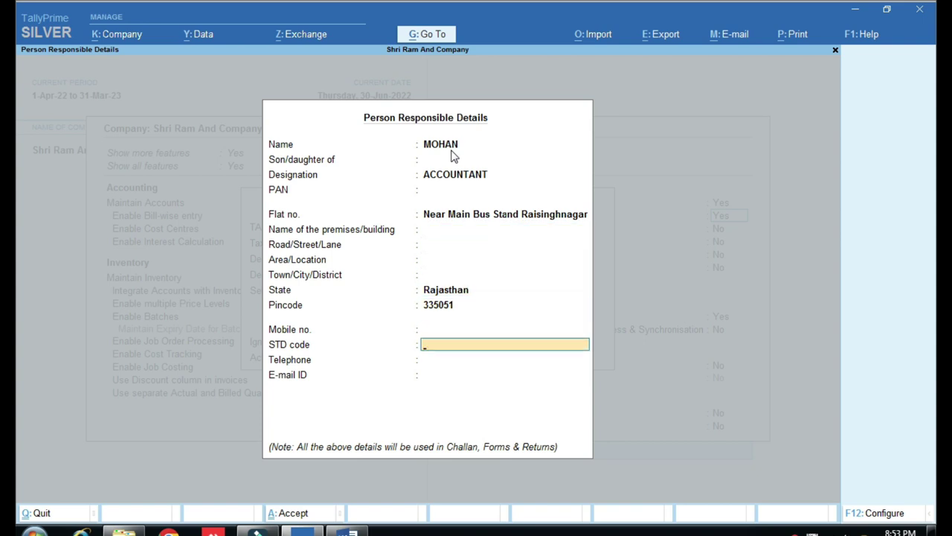
# Save the person responsible and TDS deductor details, then return to the Word notes.
pyautogui.press('ctrl')
pyautogui.hotkey('ctrl', 'a')
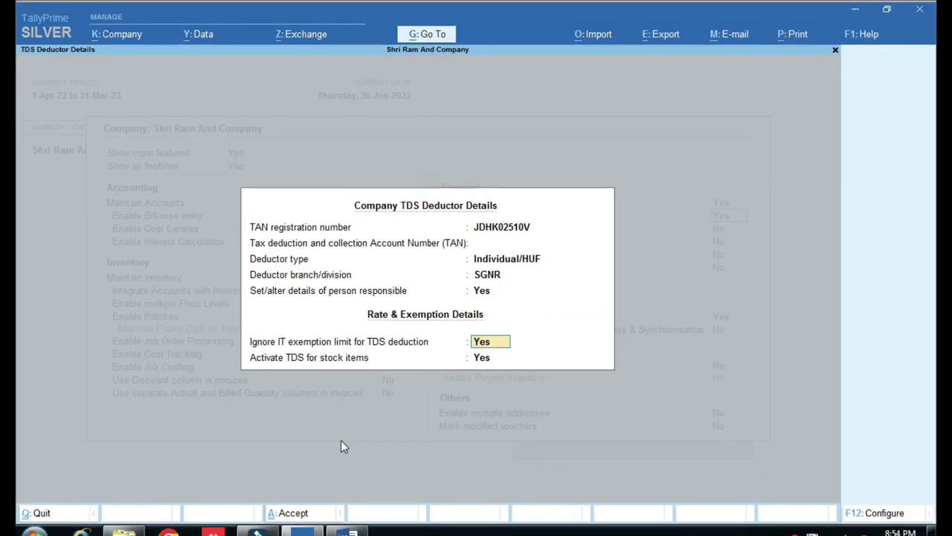
pyautogui.hotkey('ctrl', 'a')
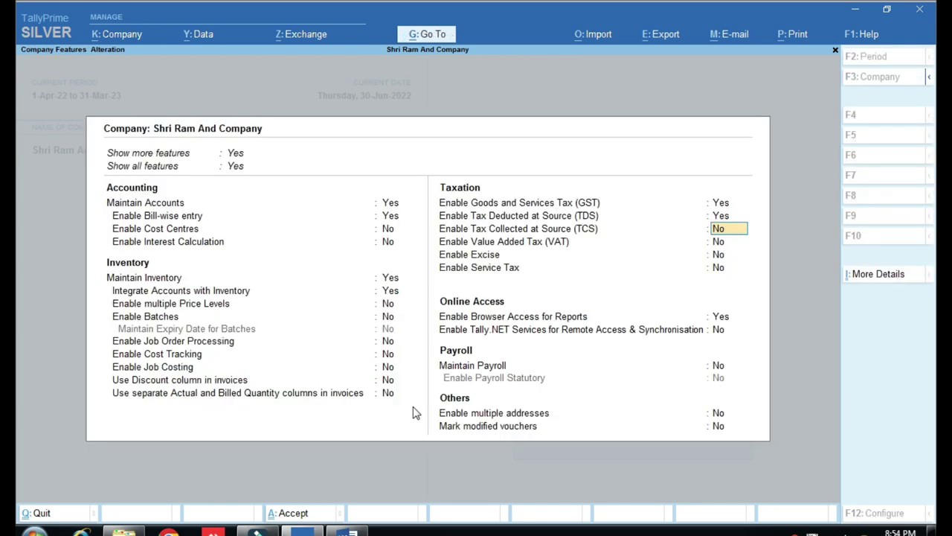
pyautogui.click(346, 531)
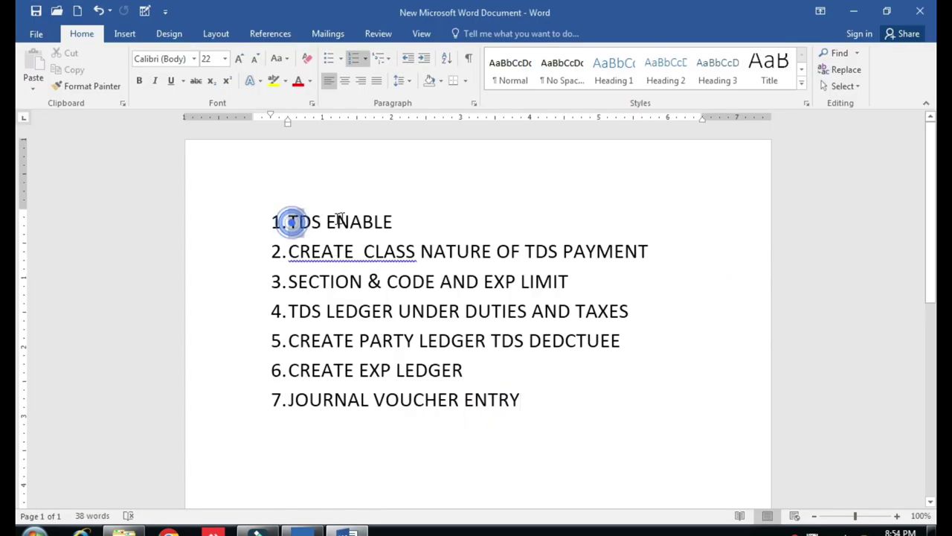
# Highlight step 1 'TDS ENABLE' in yellow.
pyautogui.moveTo(290, 222); pyautogui.dragTo(372, 220)
pyautogui.click(274, 84)
pyautogui.click(468, 213)
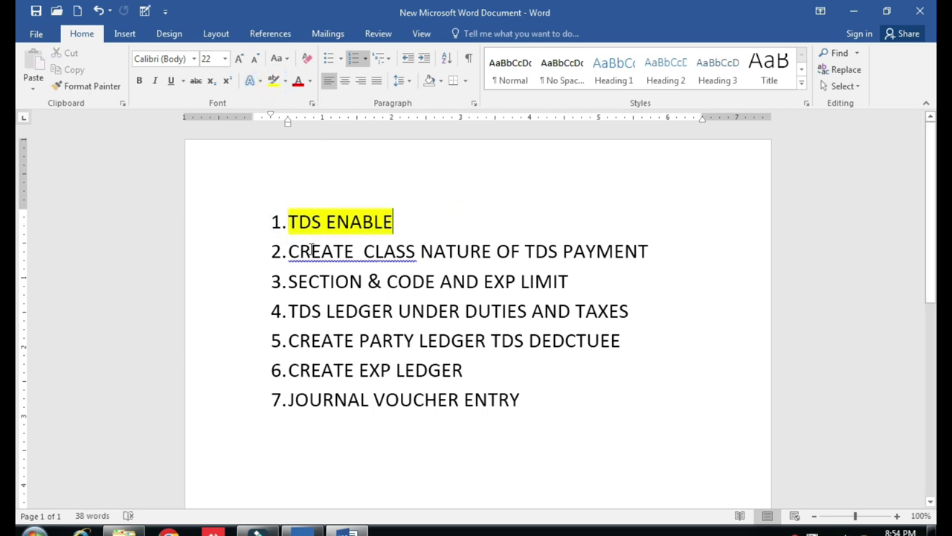
# Correct step 2's spacing to 'CREATE CLASS', then go back to TallyPrime.
pyautogui.rightClick(369, 261)
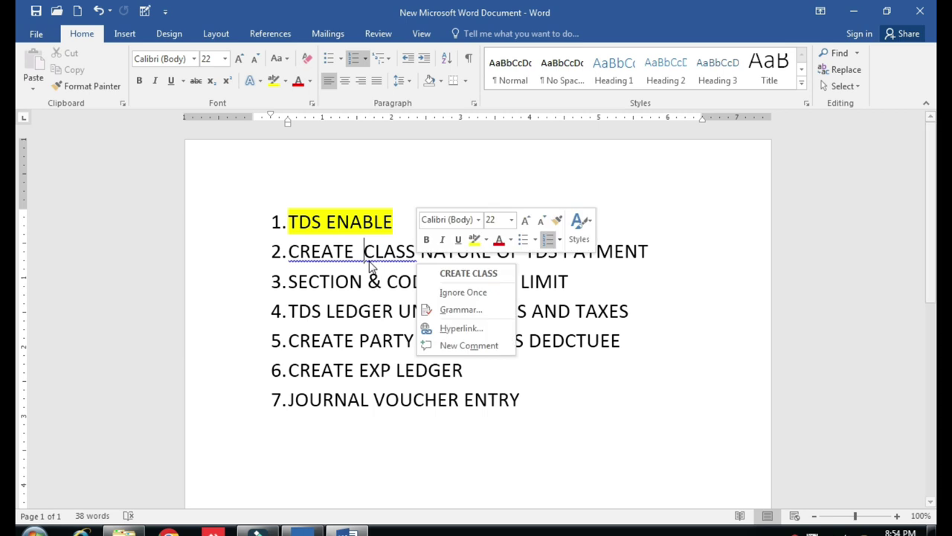
pyautogui.click(465, 275)
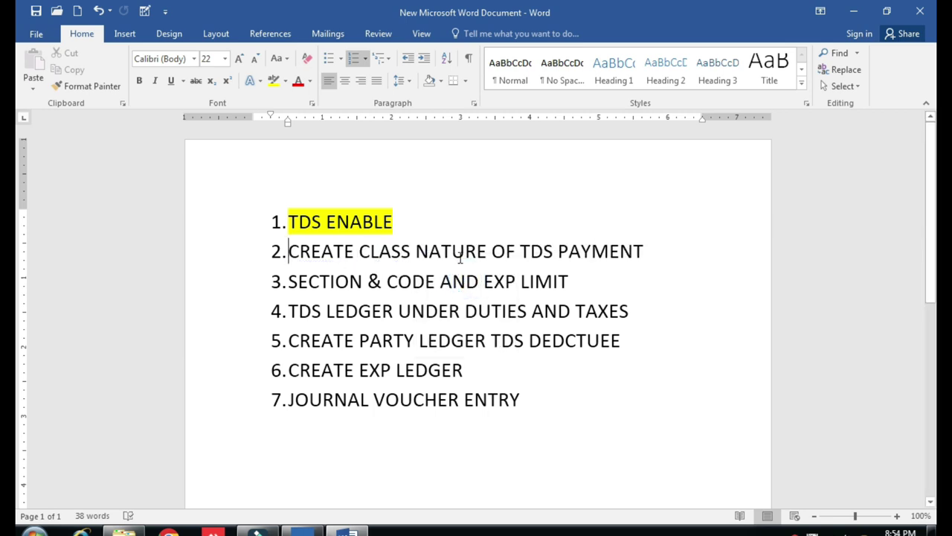
pyautogui.click(302, 529)
# Open a blank TDS Nature of Payments form from the masters list under Create.
pyautogui.press('Escape')
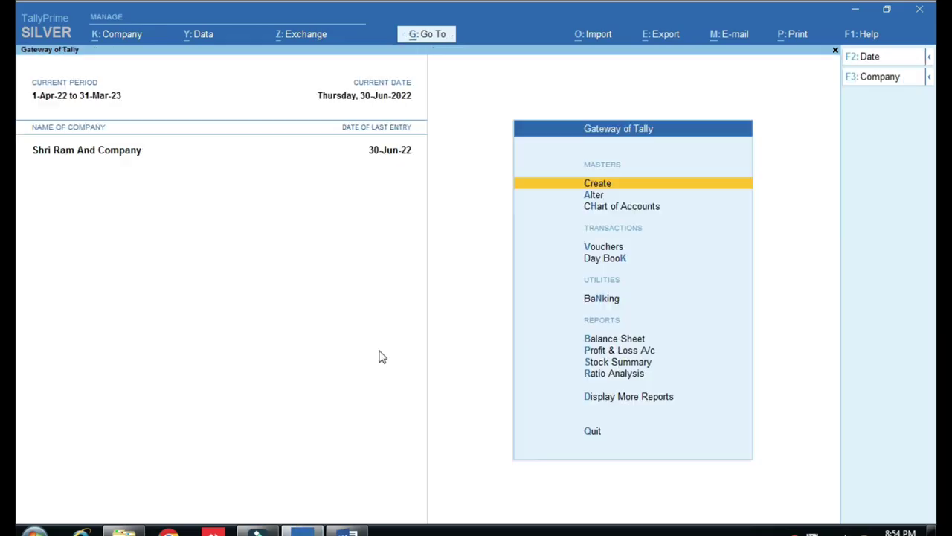
pyautogui.press('Return')
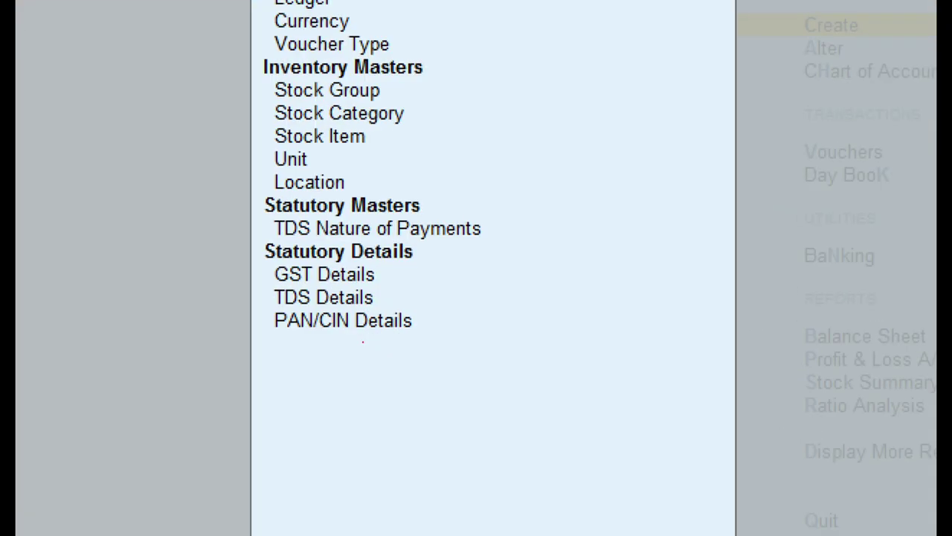
pyautogui.moveTo(251, 187)
pyautogui.mouseDown()
pyautogui.moveTo(288, 219)
pyautogui.moveTo(536, 246)
pyautogui.mouseUp()
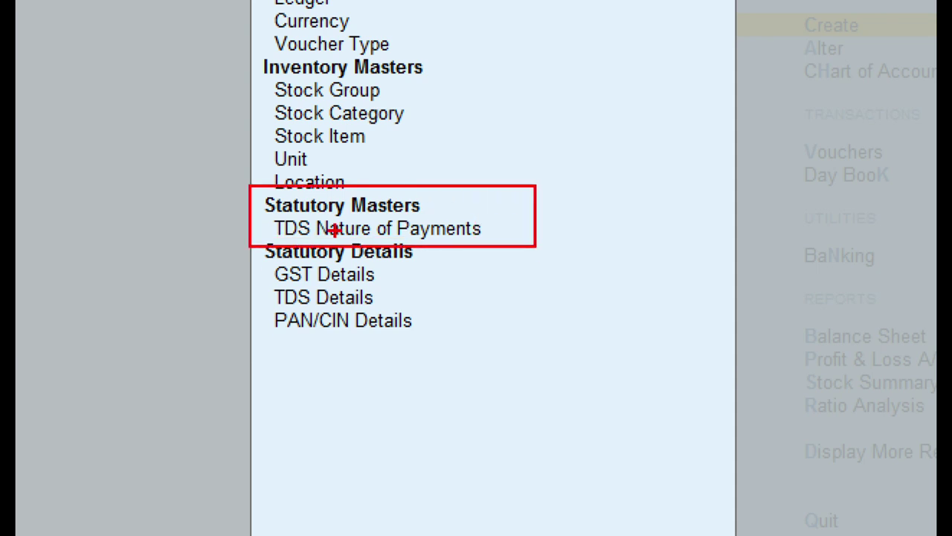
pyautogui.moveTo(274, 220)
pyautogui.mouseDown()
pyautogui.moveTo(477, 254)
pyautogui.moveTo(517, 245)
pyautogui.mouseUp()
pyautogui.press('Down')
pyautogui.press('Down')
pyautogui.press('Down')
pyautogui.press('Down')
pyautogui.press('Down')
pyautogui.press('Down')
pyautogui.press('Down')
pyautogui.press('Down')
pyautogui.press('Down')
pyautogui.press('Down')
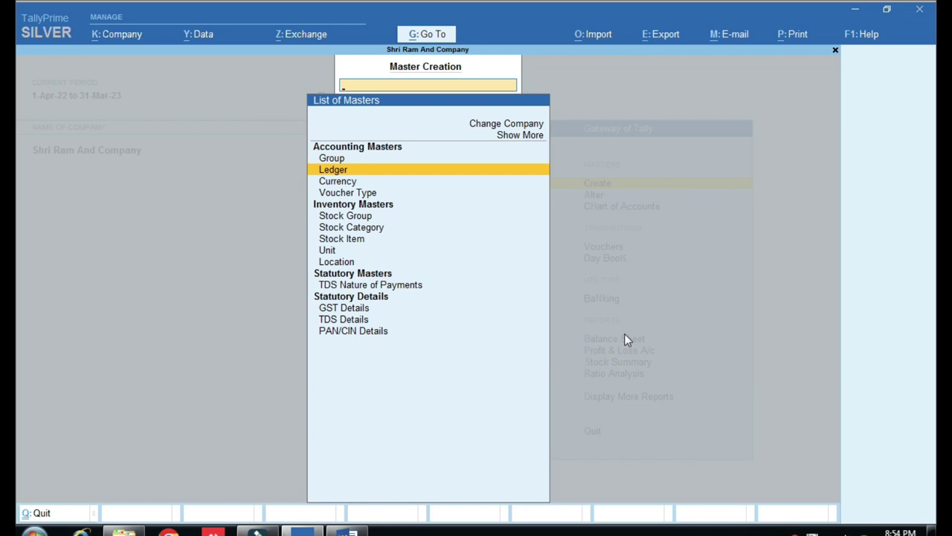
pyautogui.press('Up')
pyautogui.press('Return')
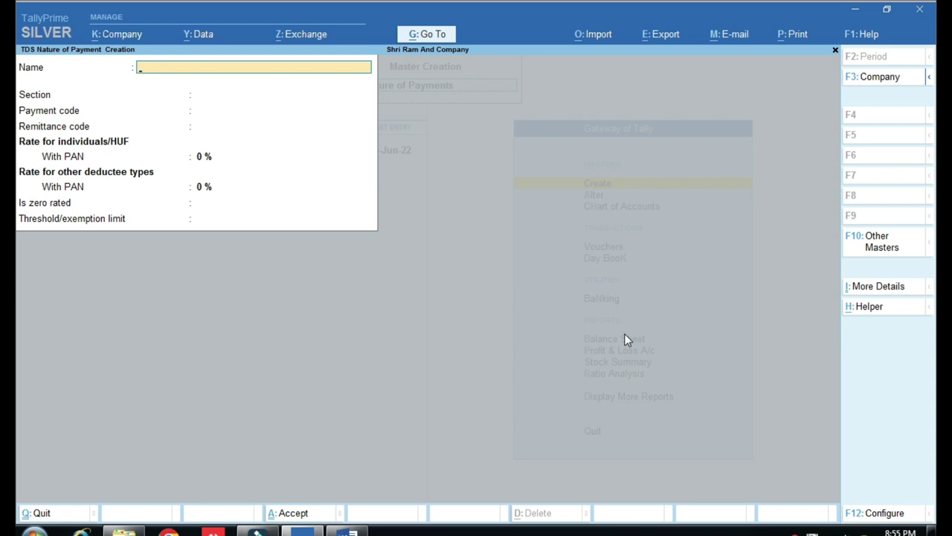
# Name the nature of payment 'TDS ON INTEREST 94A' with section 194A and payment code 94A.
pyautogui.write('TDS ON INTERES')
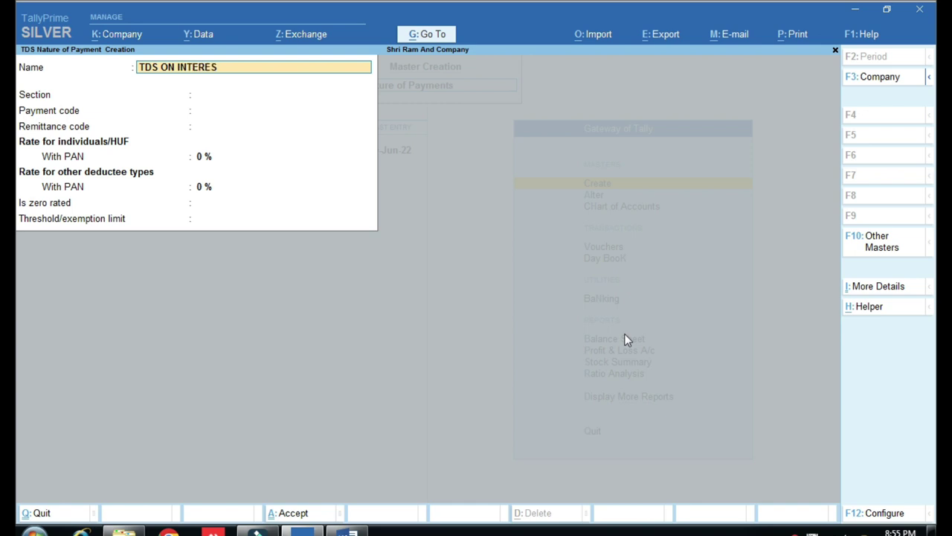
pyautogui.write('T 94A')
pyautogui.press('Return')
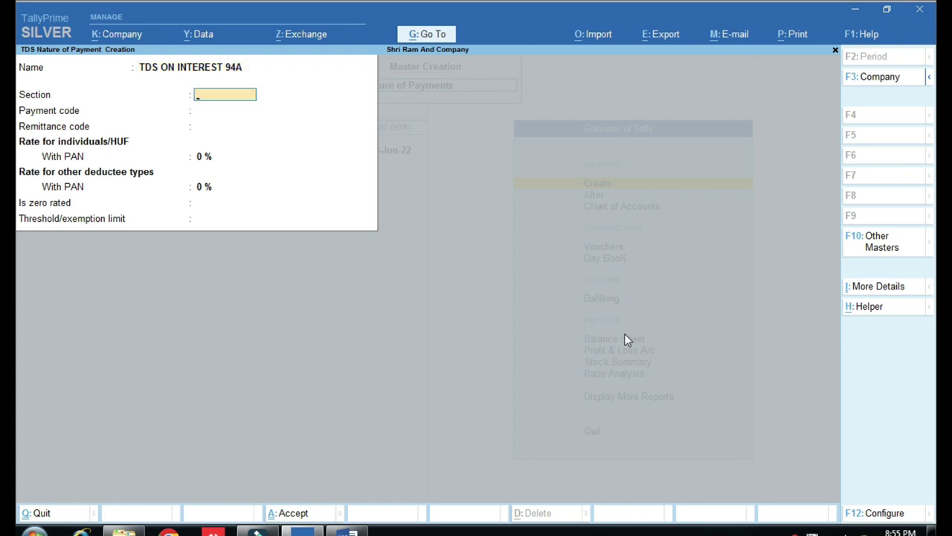
pyautogui.write('194A')
pyautogui.press('Return')
pyautogui.write('94A')
pyautogui.press('Return')
pyautogui.press('Return')
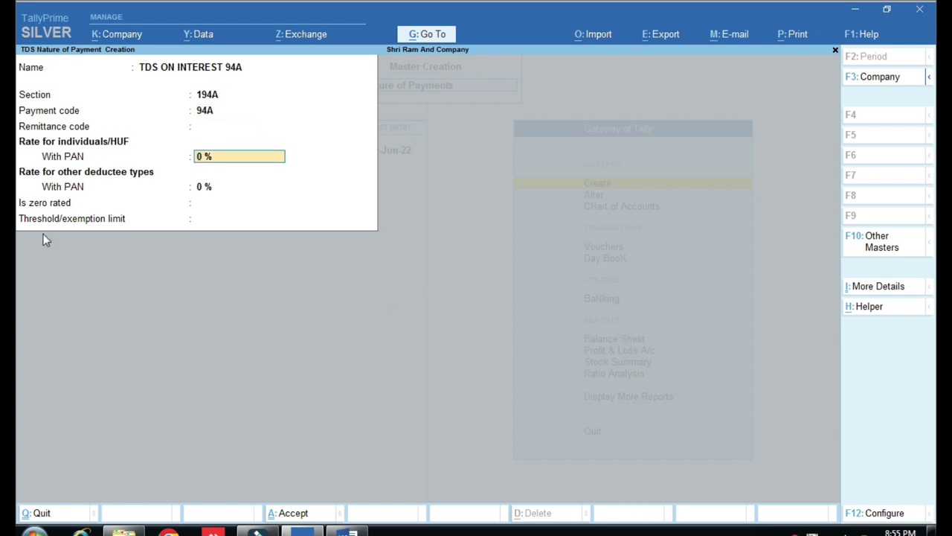
# Set both With PAN rates to 10%, threshold 5,000, and accept the form.
pyautogui.press('ctrl')
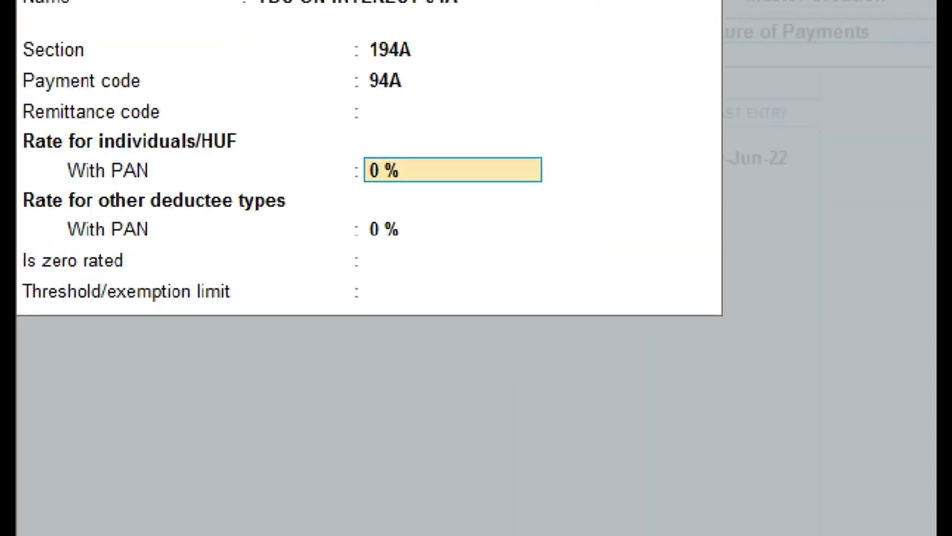
pyautogui.click(25, 139)
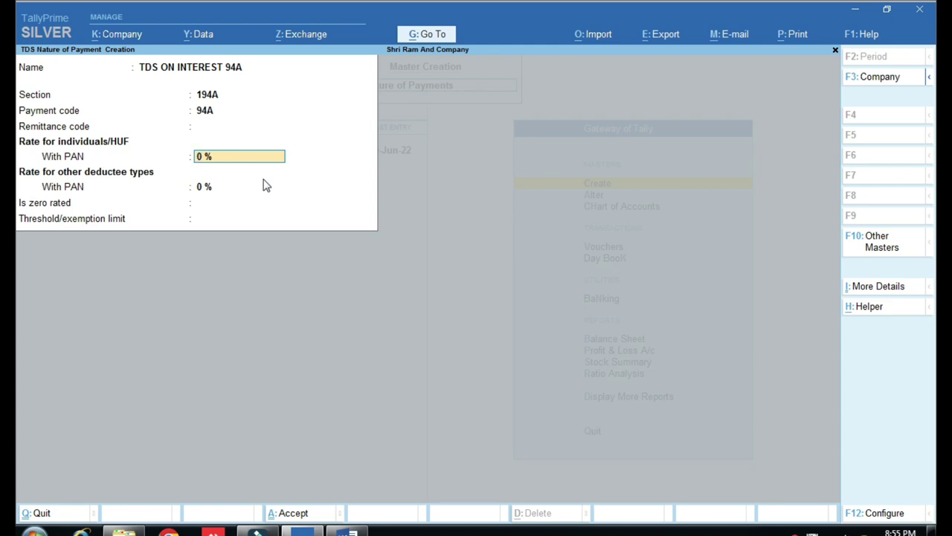
pyautogui.write('10')
pyautogui.press('Return')
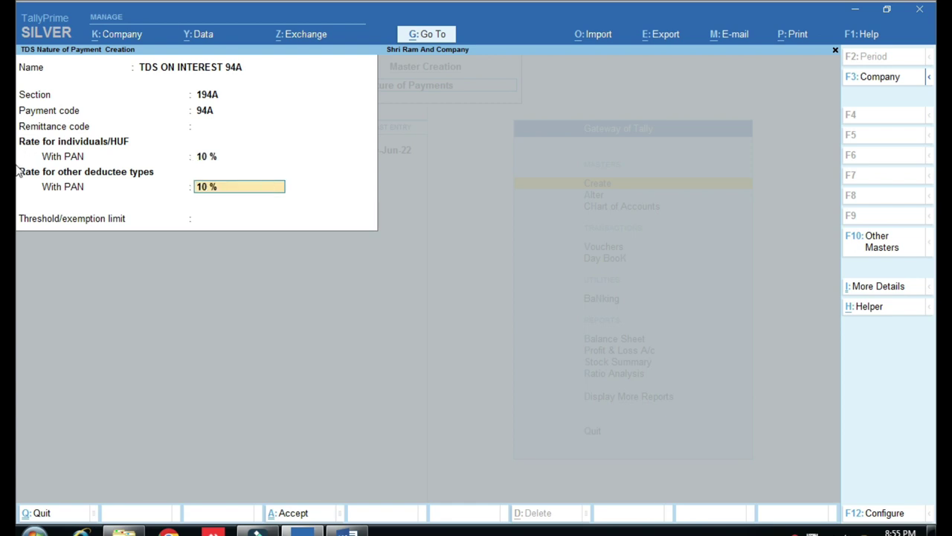
pyautogui.press('ctrl')
pyautogui.press('Return')
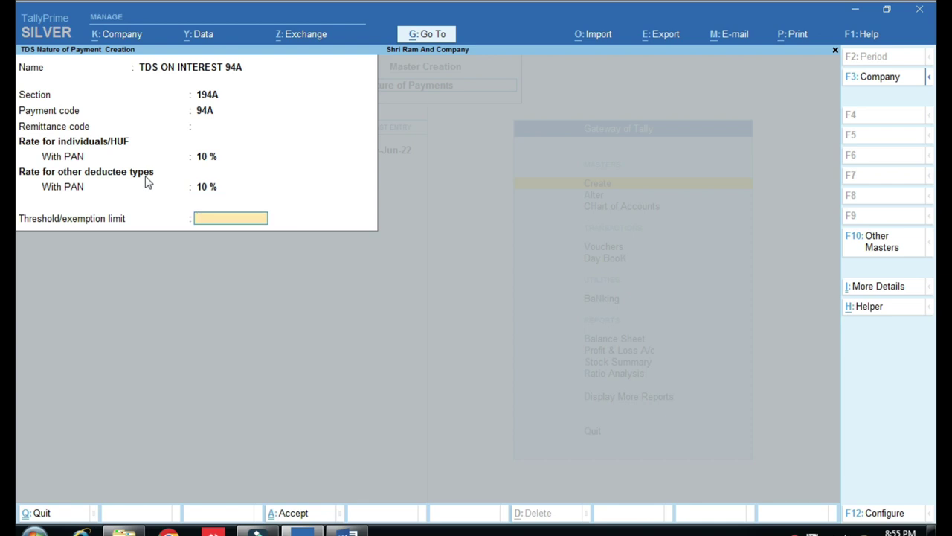
pyautogui.hotkey('ctrl', '1')
pyautogui.write('5000')
pyautogui.press('Return')
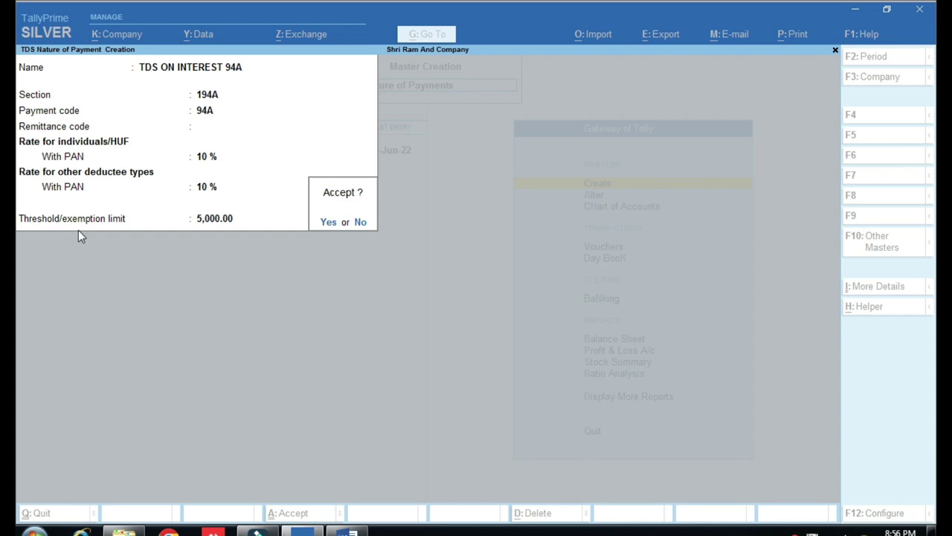
pyautogui.press('Return')
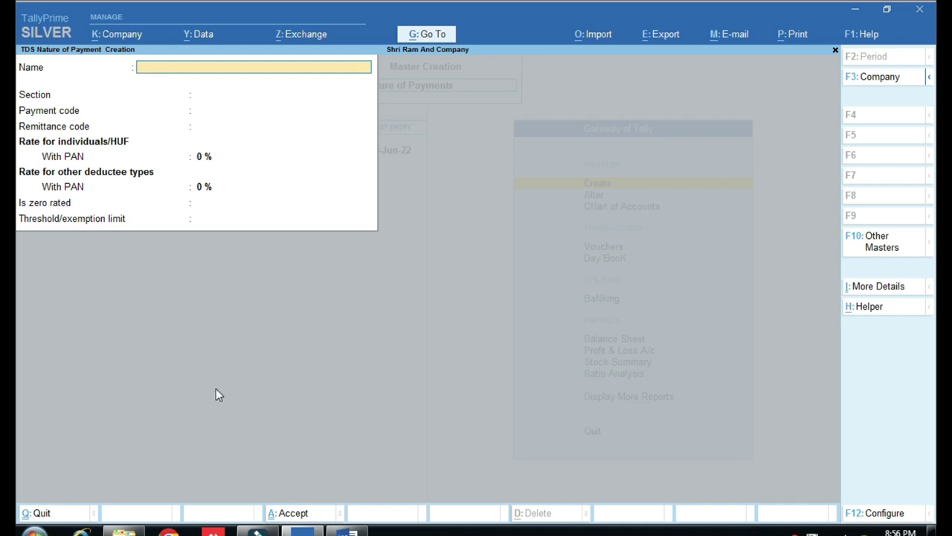
# Highlight checklist steps 2 and 3 yellow in Word, then return to TallyPrime's masters list.
pyautogui.click(347, 531)
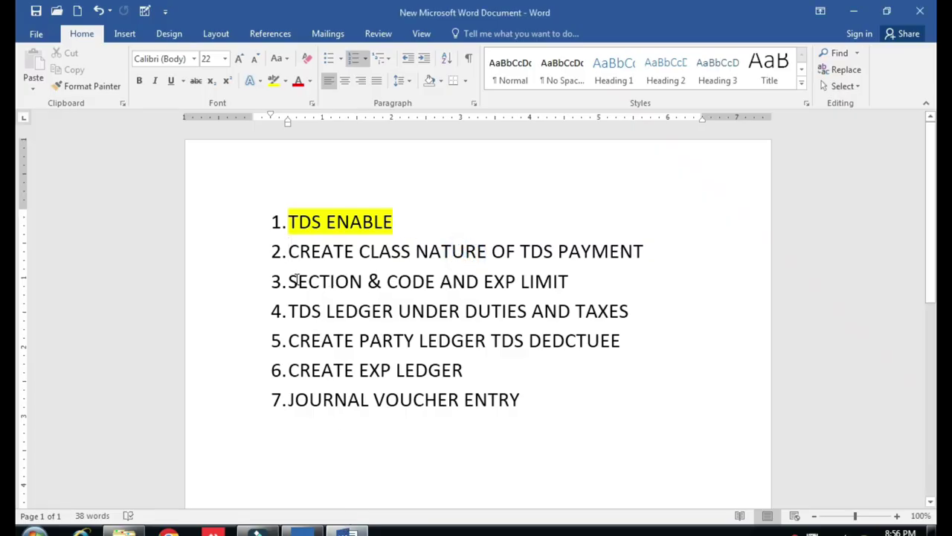
pyautogui.moveTo(298, 279); pyautogui.dragTo(549, 287)
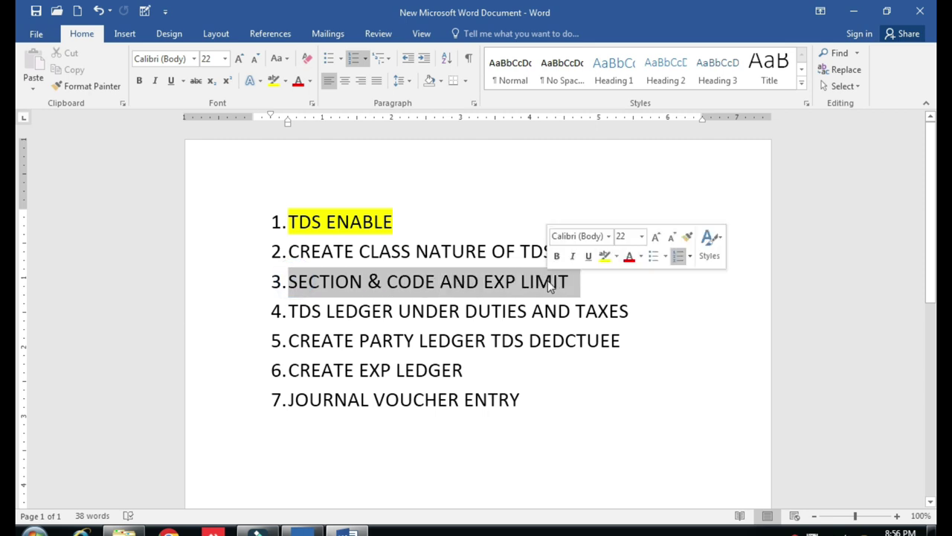
pyautogui.moveTo(269, 249); pyautogui.dragTo(560, 276)
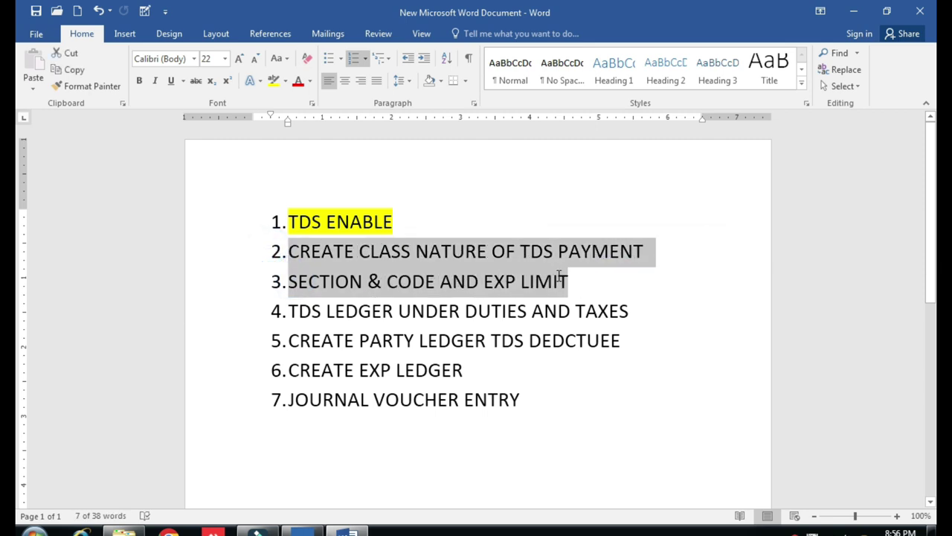
pyautogui.click(273, 80)
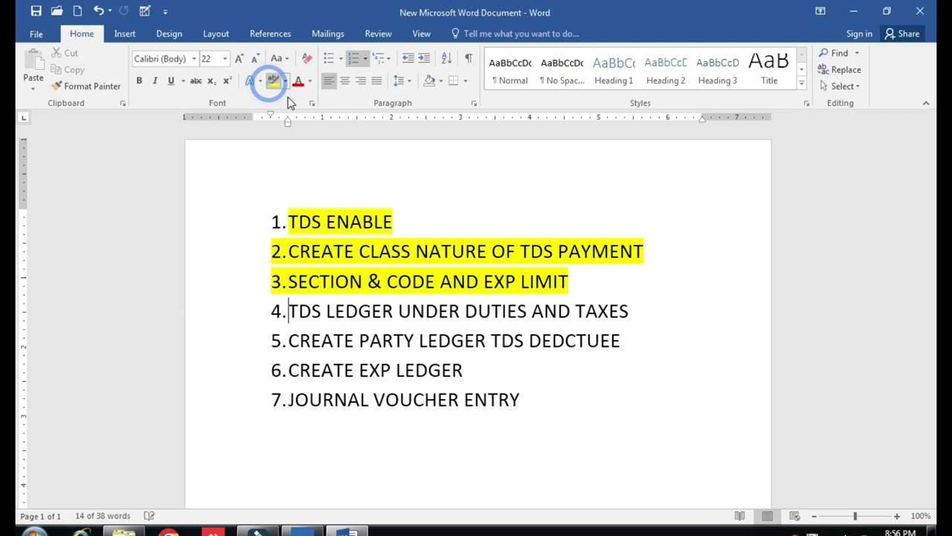
pyautogui.scroll(-1, 347, 312)
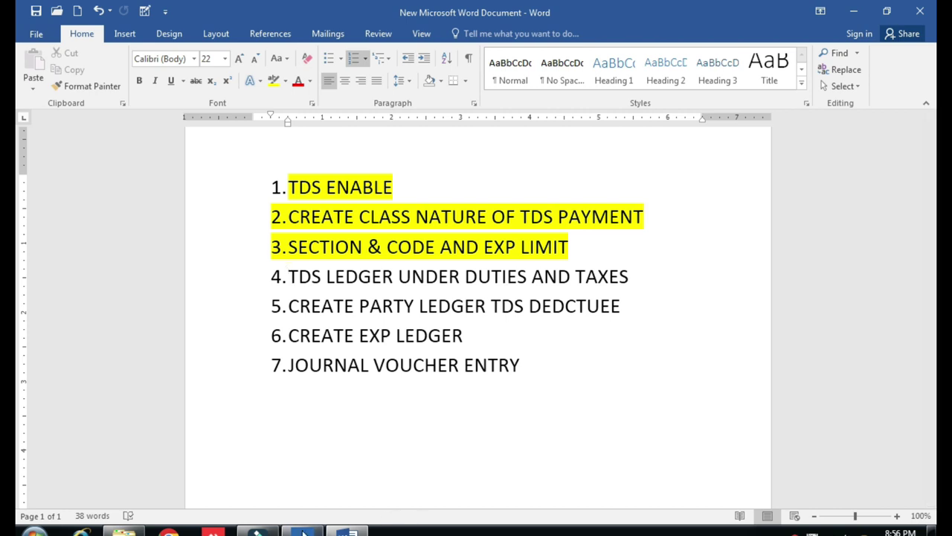
pyautogui.click(303, 533)
pyautogui.press('Escape')
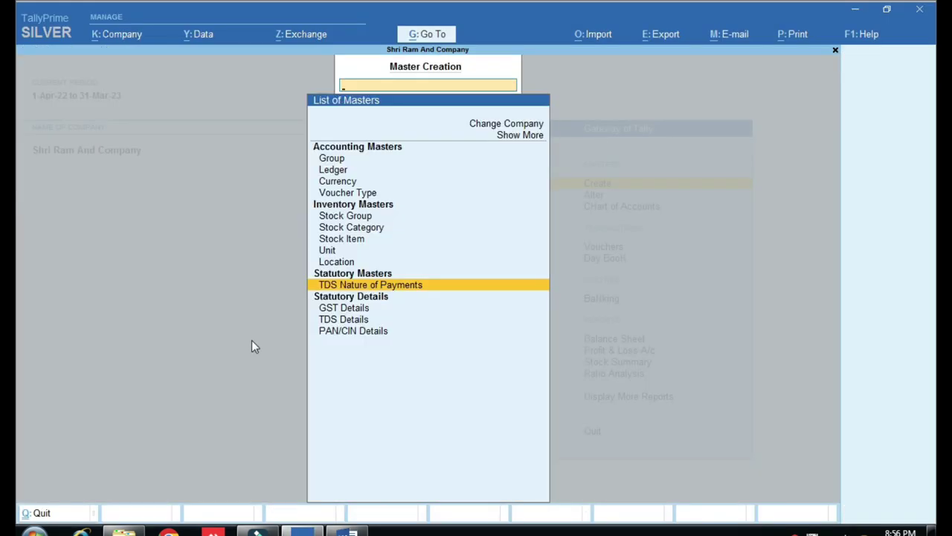
# Create a ledger named 'TDS ON INTEREST PAYABLE' under Duties & Taxes.
pyautogui.press('Escape')
pyautogui.press('Return')
pyautogui.press('Down')
pyautogui.press('Return')
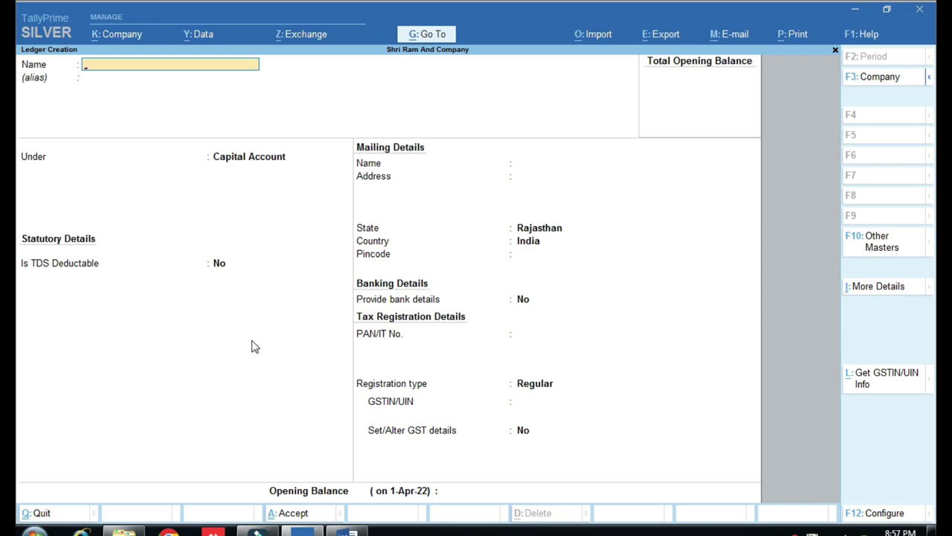
pyautogui.write('TDS ON INTERE')
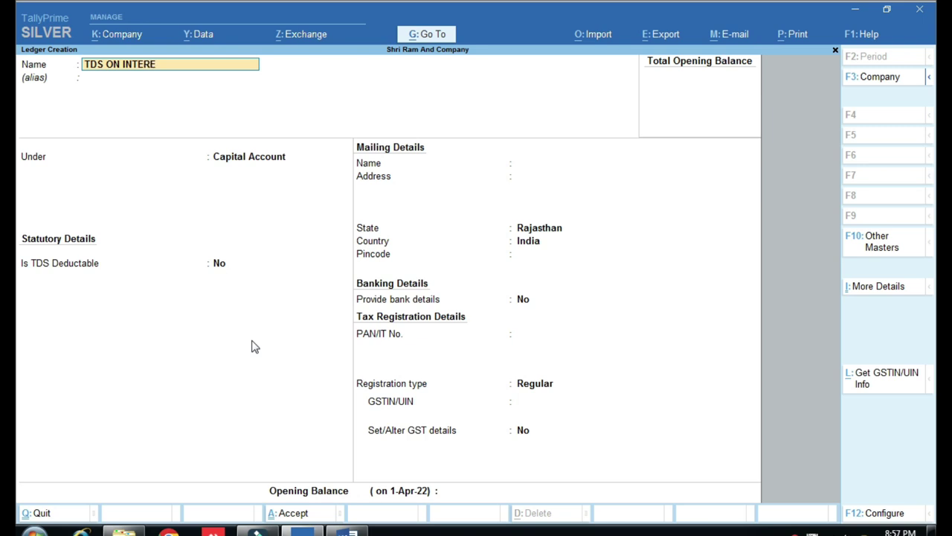
pyautogui.write('ST PAYABLE')
pyautogui.press('Return')
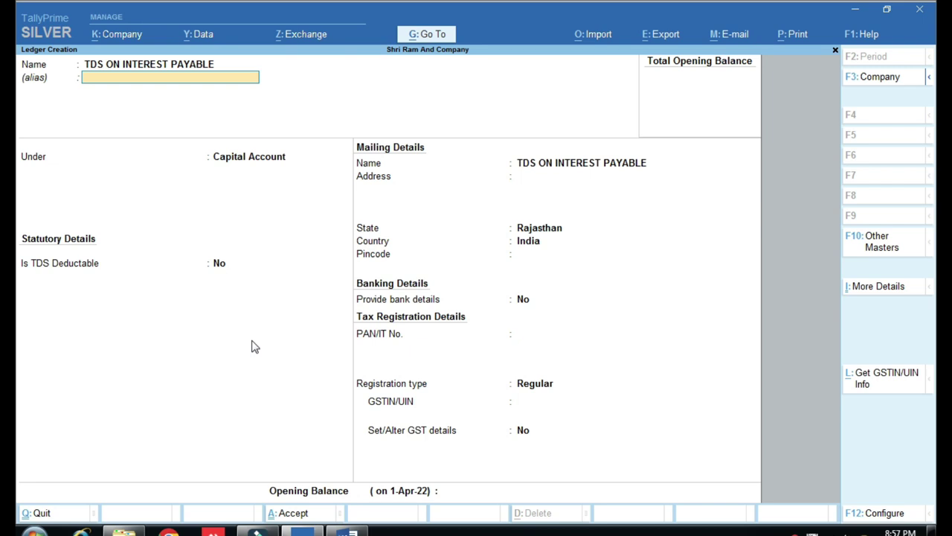
pyautogui.press('Return')
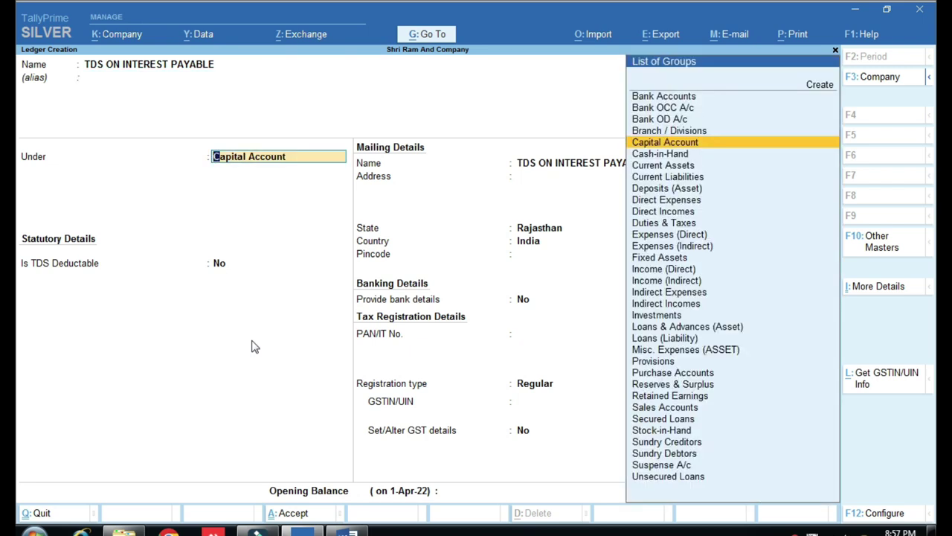
pyautogui.write('DU')
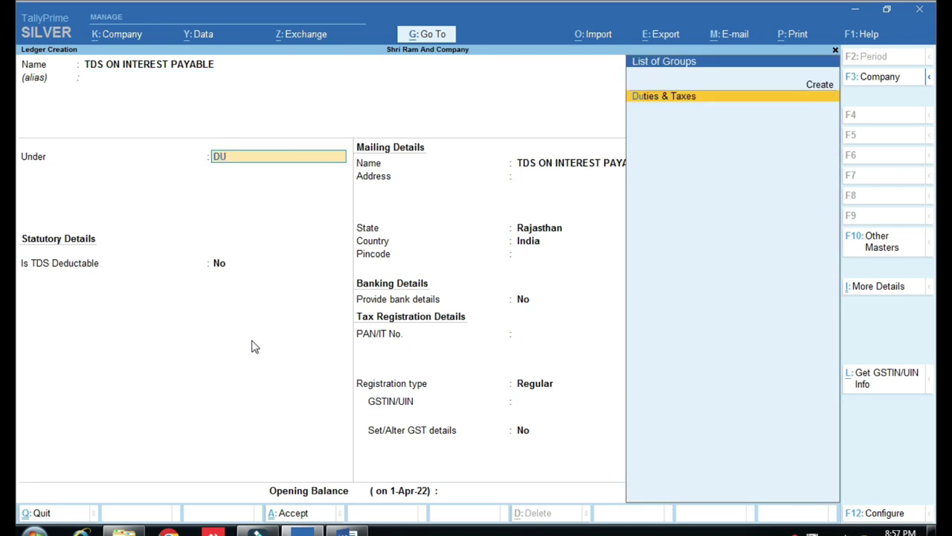
pyautogui.press('Return')
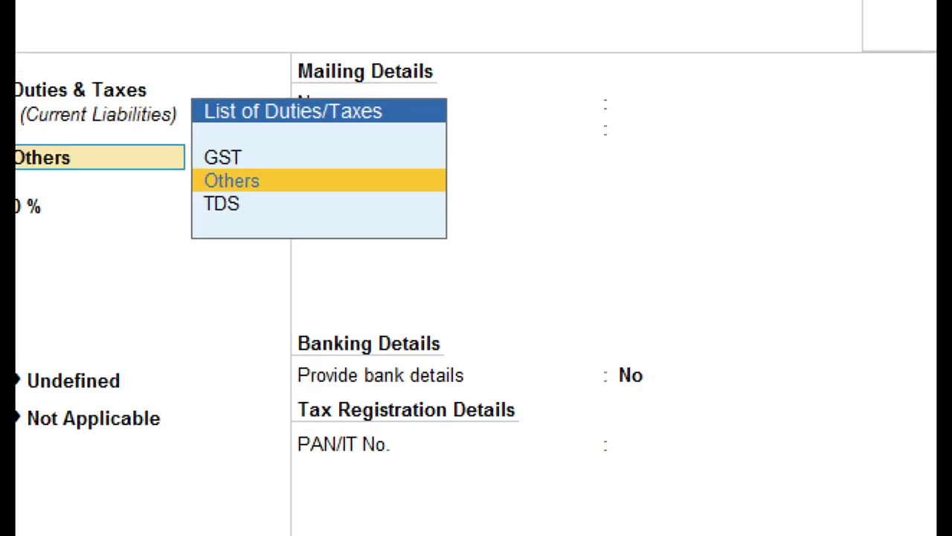
# Set its duty type to TDS with nature of payment TDS ON INTEREST 94A.
pyautogui.click(416, 222)
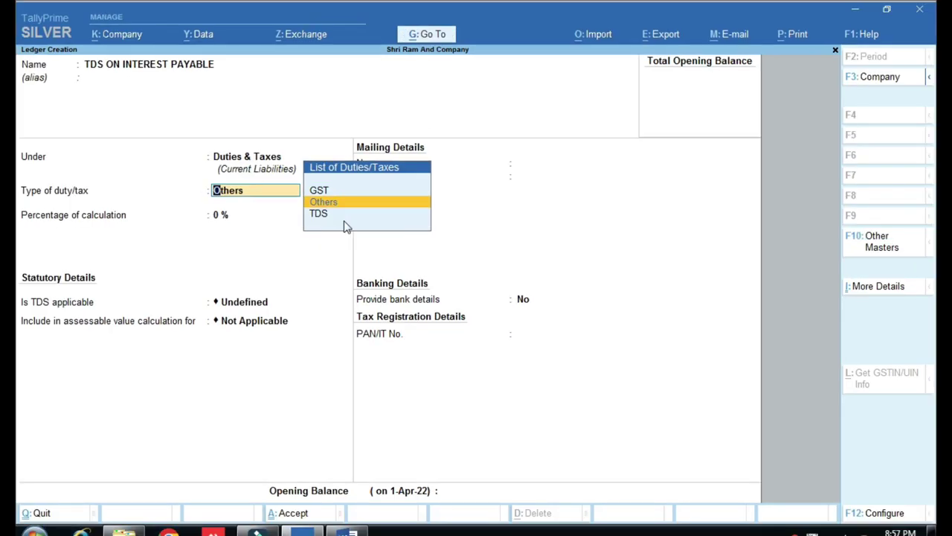
pyautogui.press('Down')
pyautogui.press('Return')
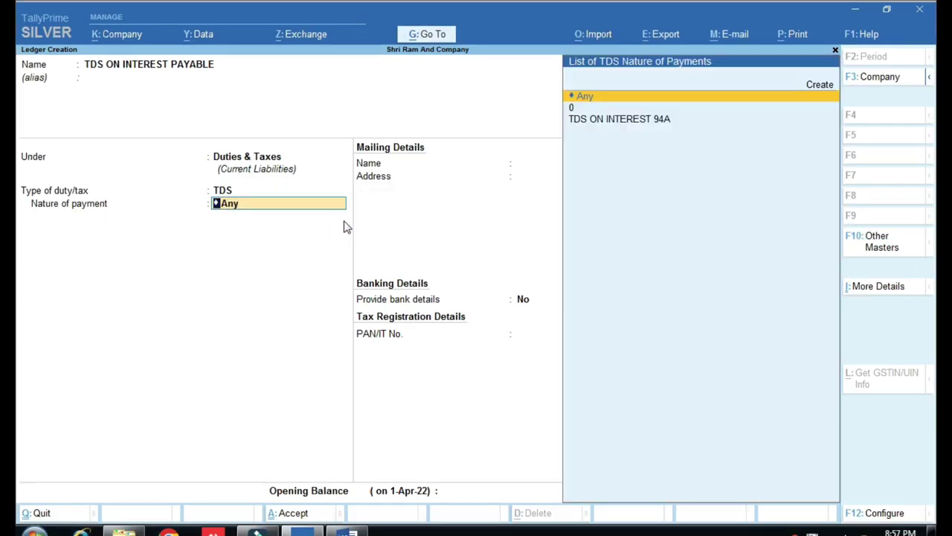
pyautogui.press('ctrl')
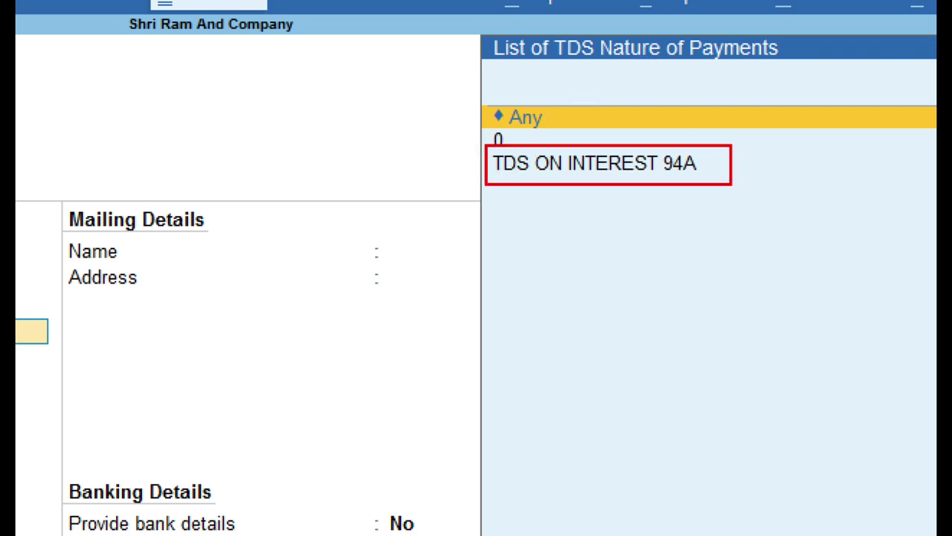
pyautogui.press('Down')
pyautogui.press('Down')
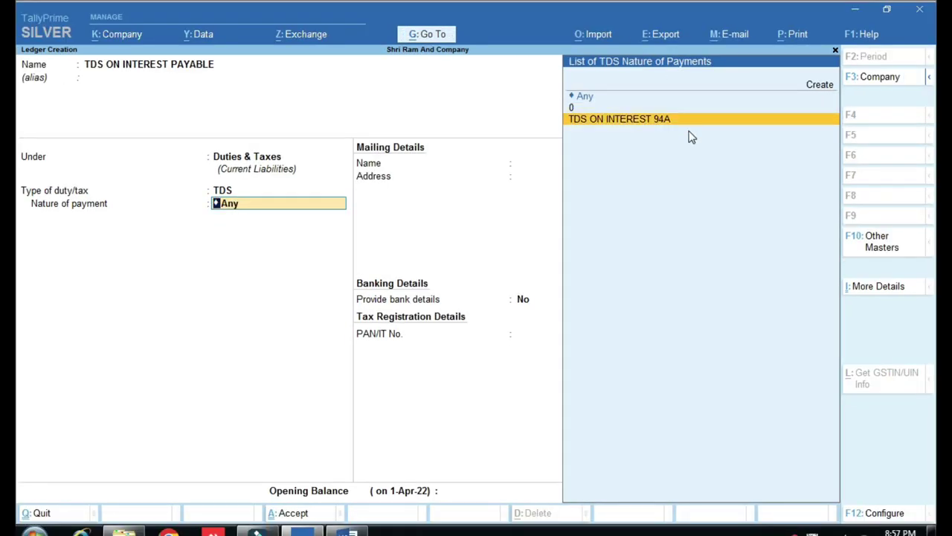
pyautogui.press('Return')
pyautogui.press('Return')
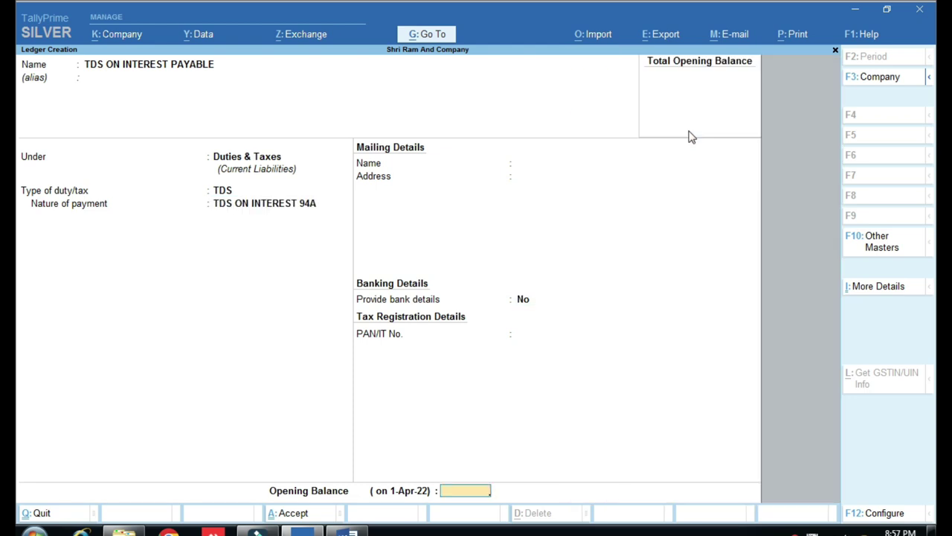
pyautogui.press('Return')
pyautogui.press('Return')
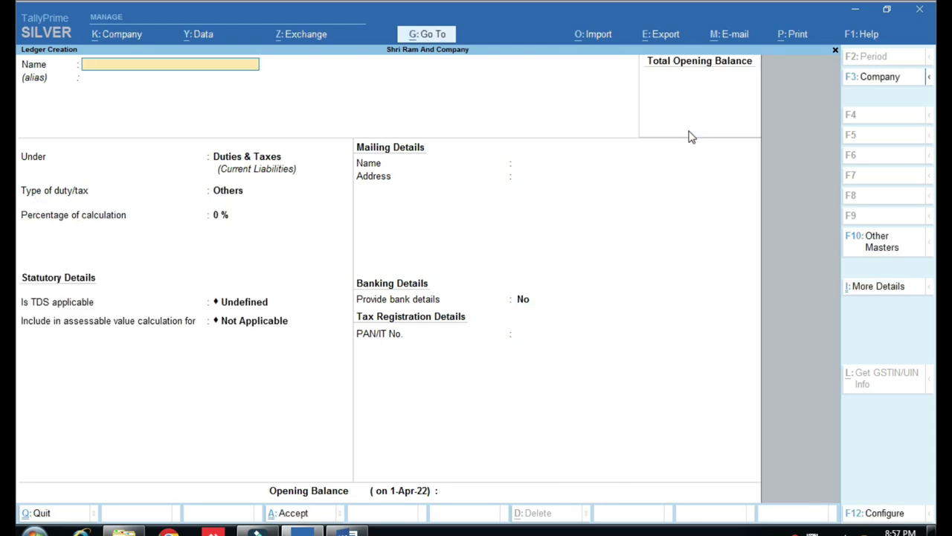
# Shift the Word list left and highlight step 4 'TDS LEDGER UNDER DUTIES AND TAXES' yellow.
pyautogui.click(352, 528)
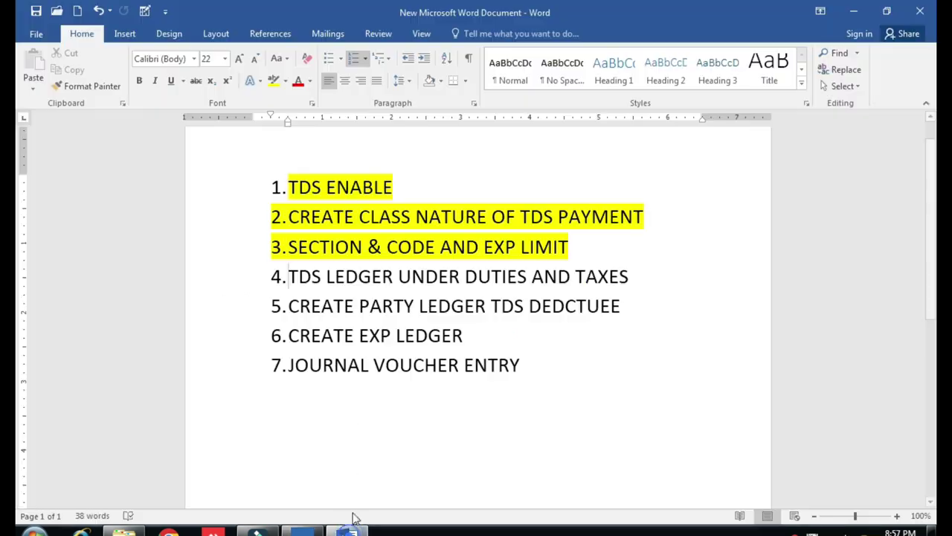
pyautogui.click(279, 276)
pyautogui.moveTo(516, 276); pyautogui.dragTo(614, 277)
pyautogui.click(326, 306)
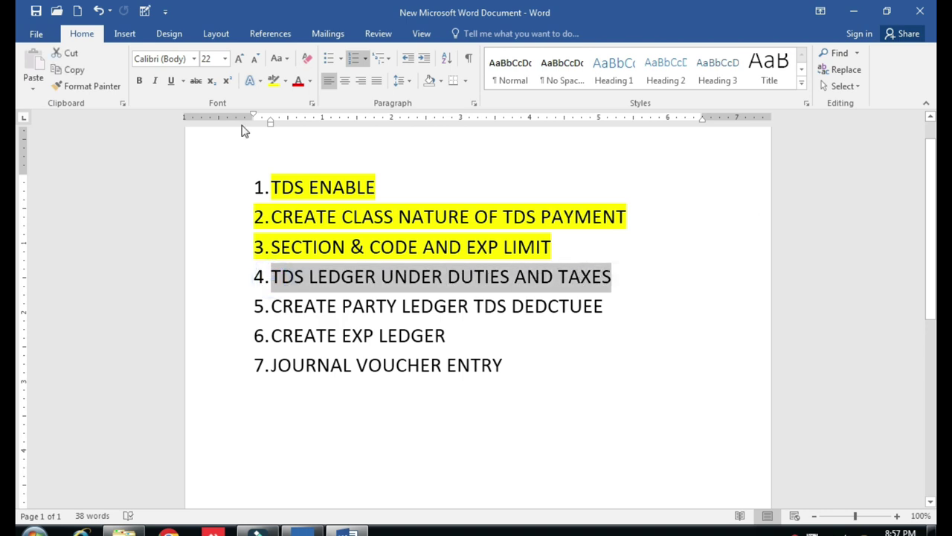
pyautogui.click(273, 81)
pyautogui.click(354, 307)
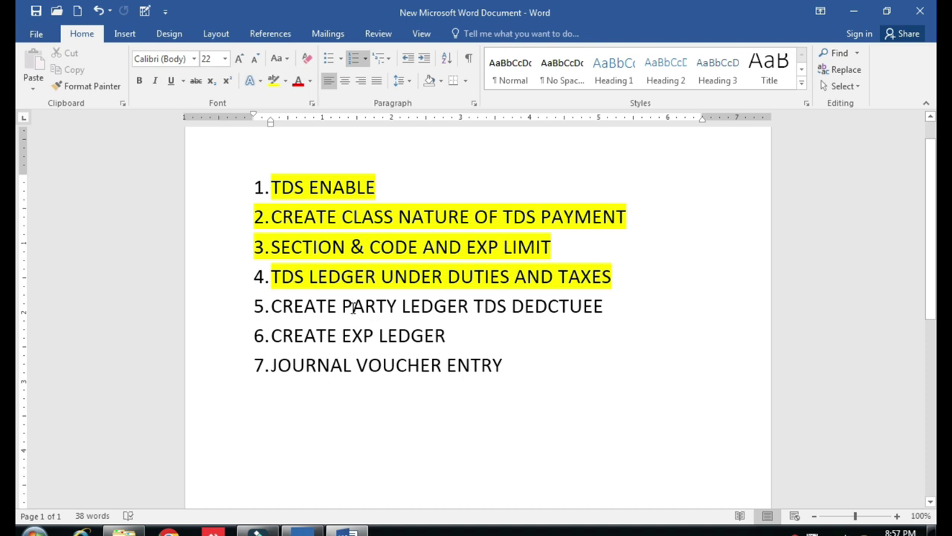
pyautogui.click(332, 528)
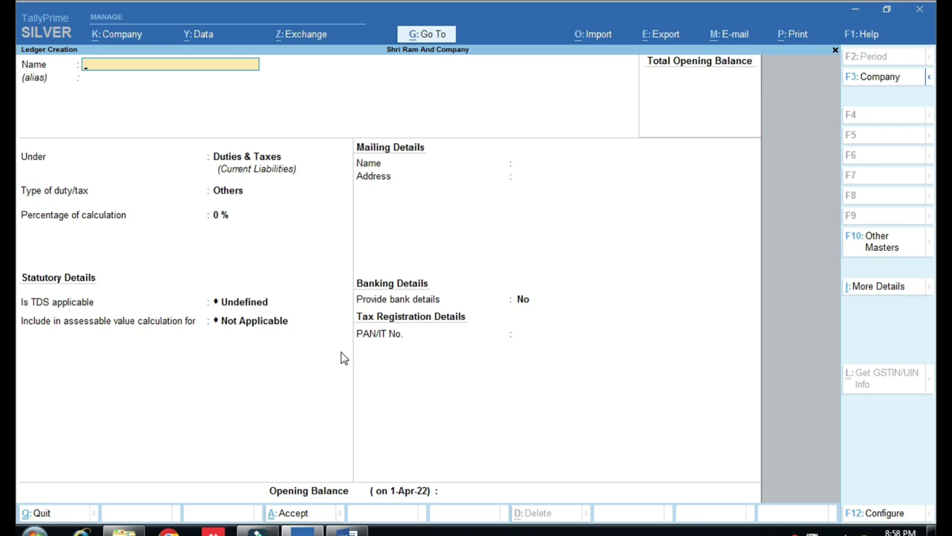
# Create ledger 'XYZ PARTY' under Unsecured Loans.
pyautogui.write('XYZ PARTY')
pyautogui.press('Return')
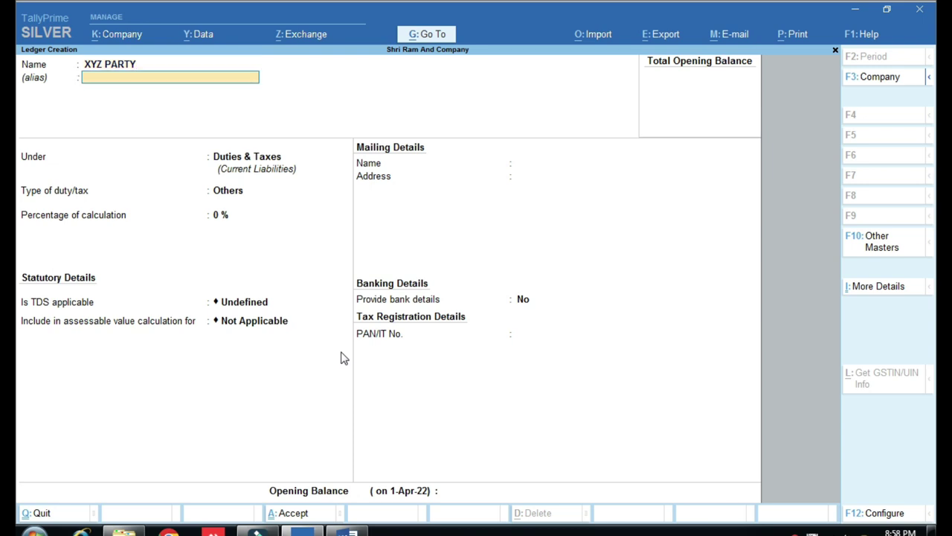
pyautogui.press('Return')
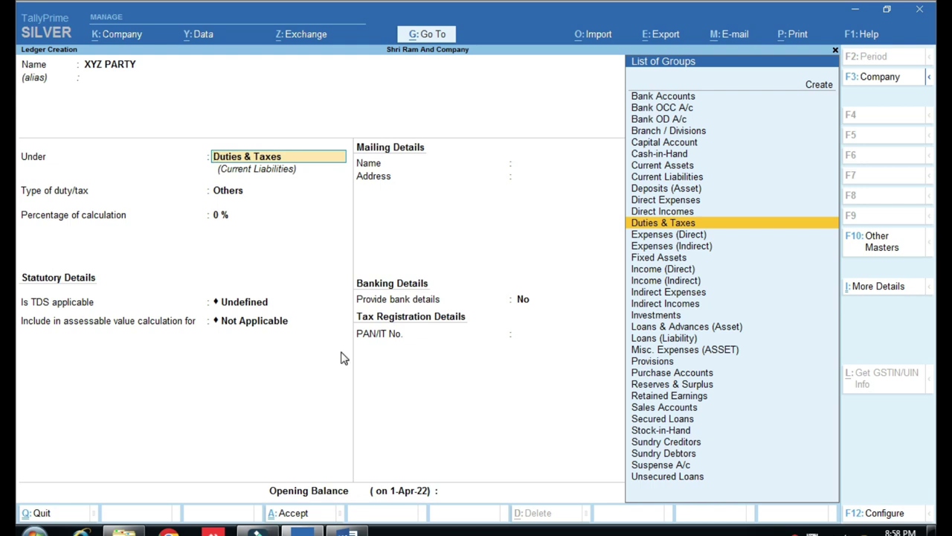
pyautogui.write('UN')
pyautogui.press('Return')
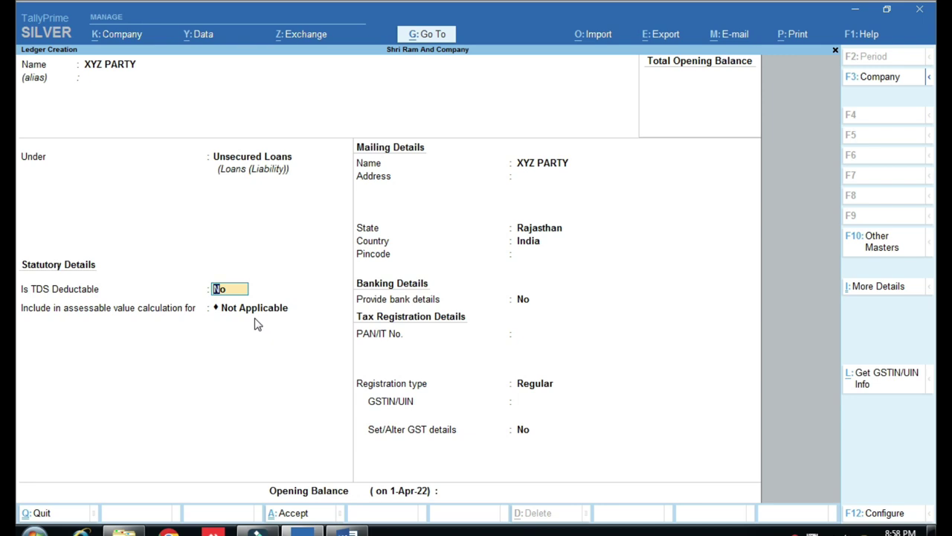
# Make XYZ PARTY TDS deductible, turning 'treat as TDS expenses' back to No.
pyautogui.write('Y')
pyautogui.press('Return')
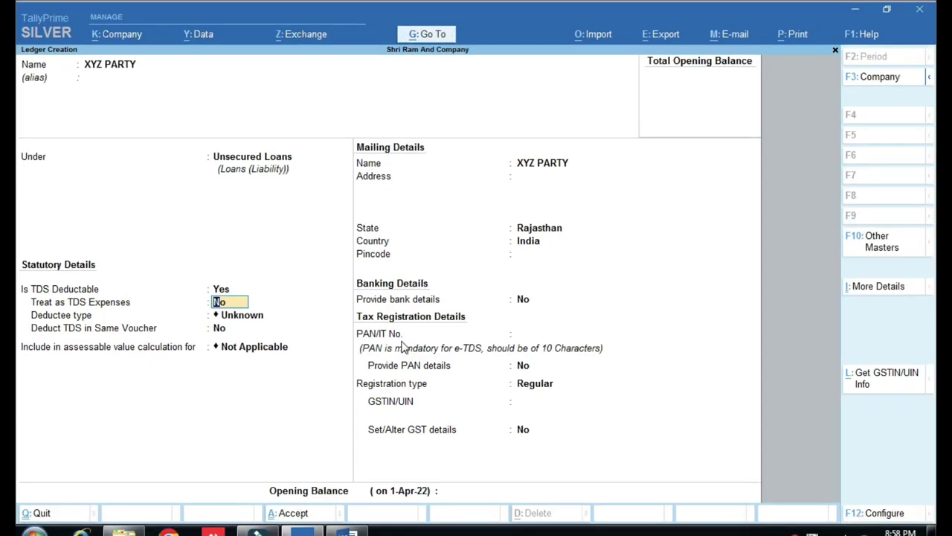
pyautogui.write('y')
pyautogui.press('Return')
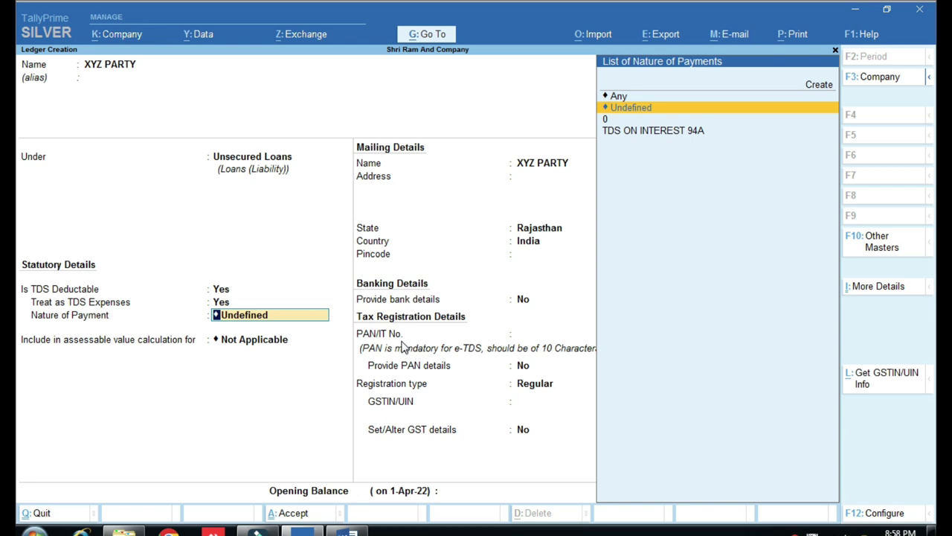
pyautogui.press('Down')
pyautogui.press('Down')
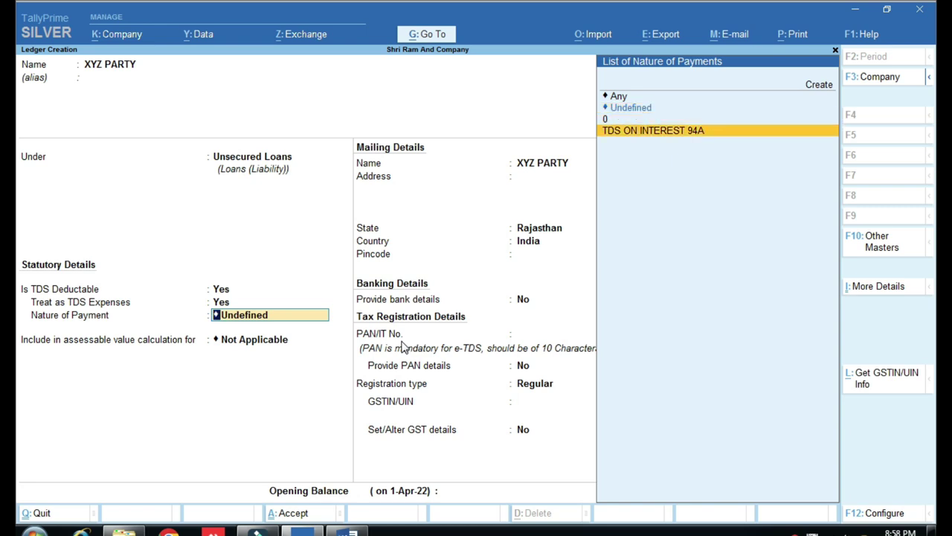
pyautogui.press('Return')
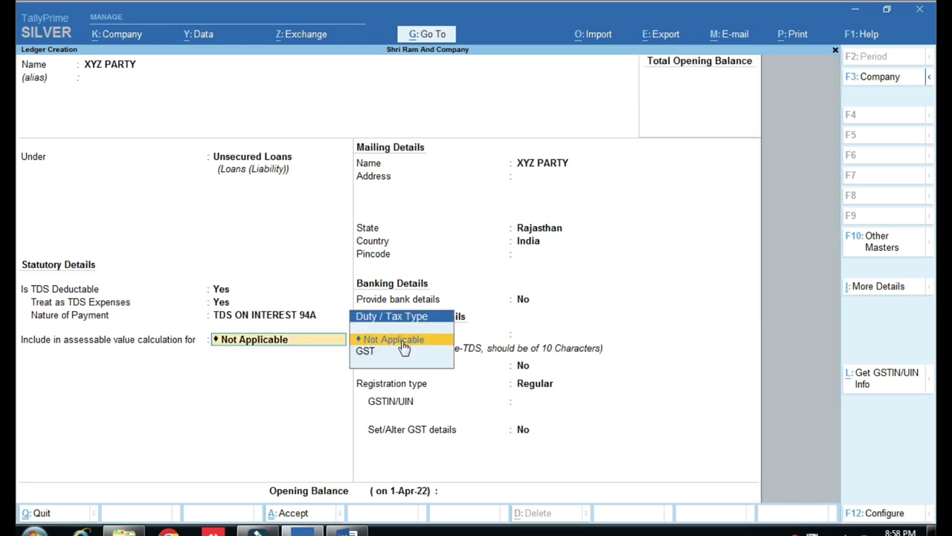
pyautogui.press('Return')
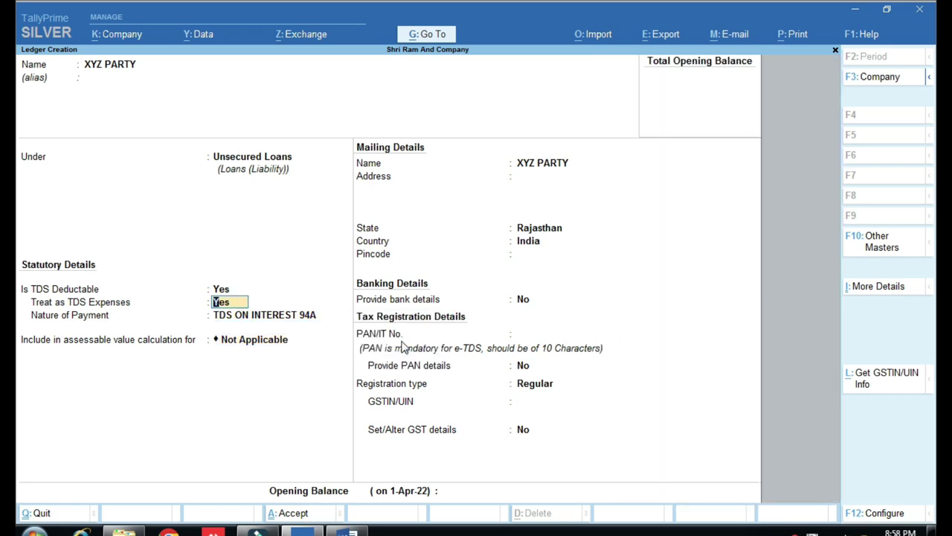
pyautogui.press('n')
pyautogui.press('Return')
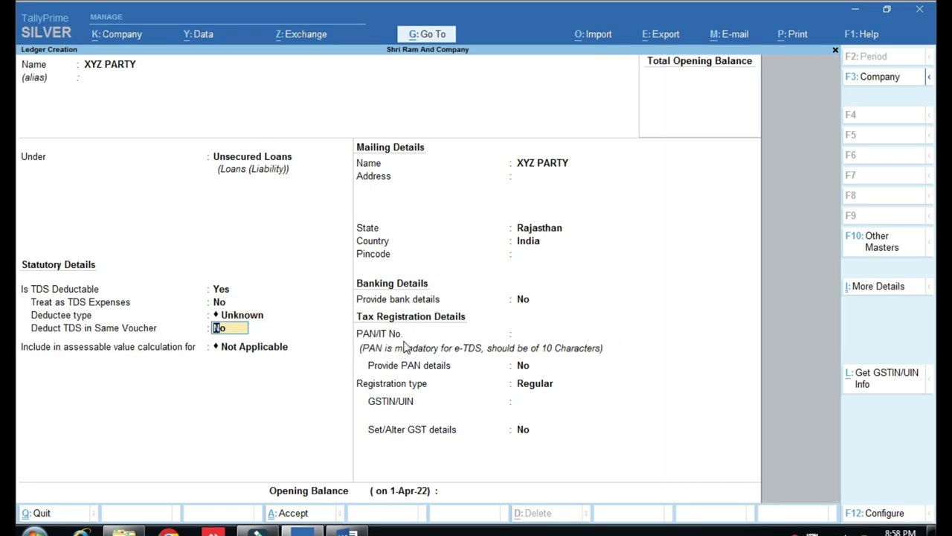
pyautogui.press('ctrl')
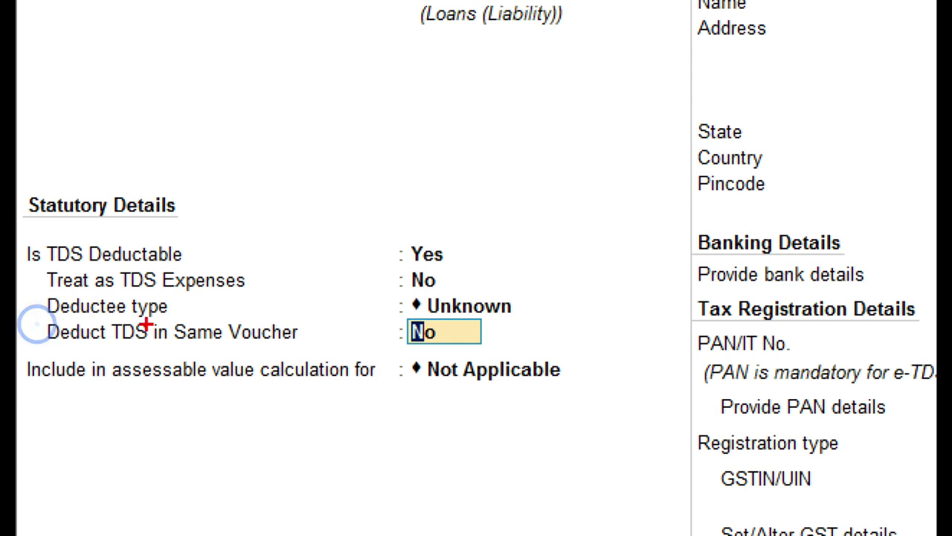
pyautogui.moveTo(400, 268); pyautogui.dragTo(454, 302)
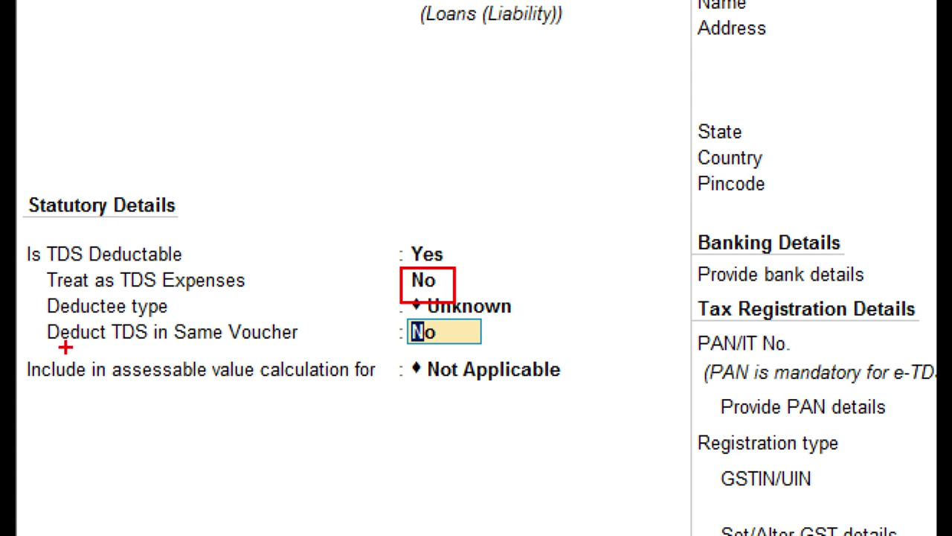
pyautogui.moveTo(34, 318)
pyautogui.mouseDown()
pyautogui.moveTo(93, 349)
pyautogui.moveTo(374, 362)
pyautogui.moveTo(523, 353)
pyautogui.mouseUp()
pyautogui.moveTo(441, 284); pyautogui.dragTo(517, 238)
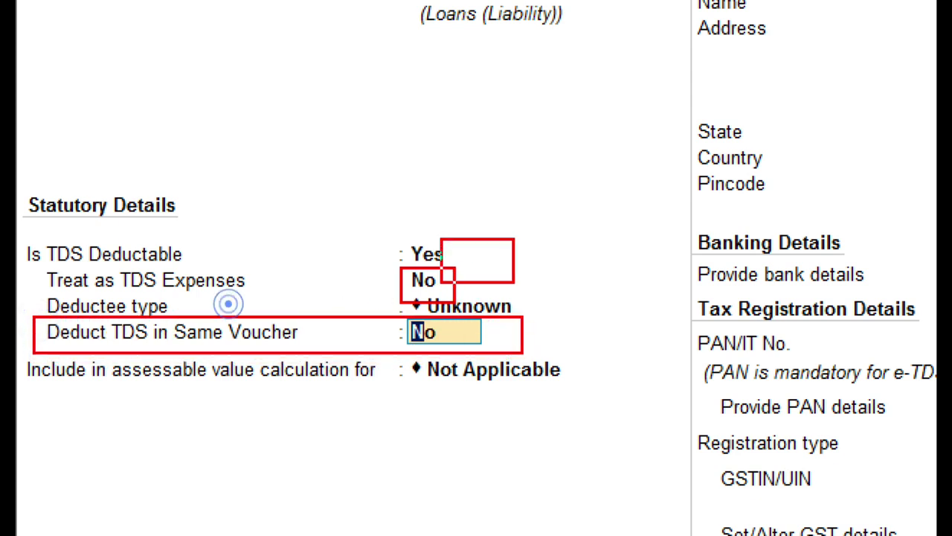
pyautogui.moveTo(445, 280); pyautogui.dragTo(532, 237)
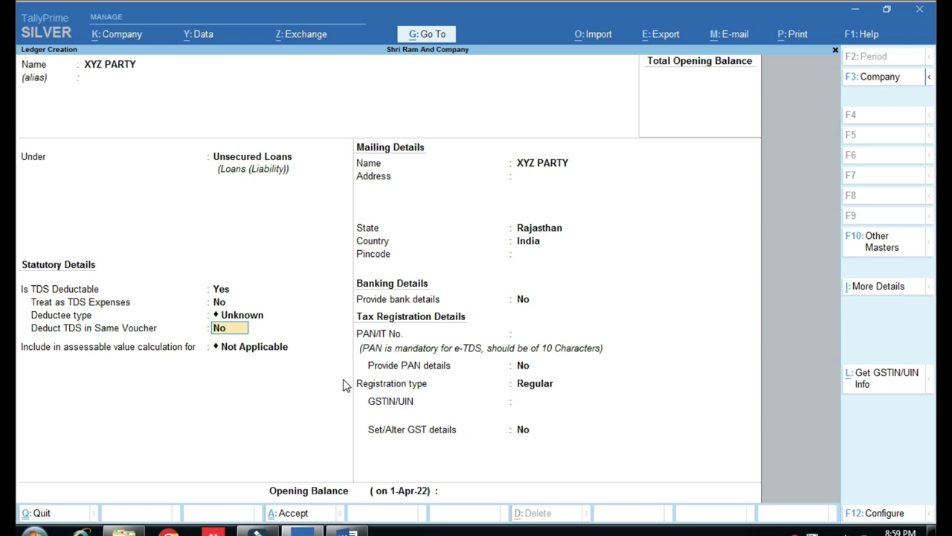
# Set deductee type Individual/HUF - Resident, same-voucher TDS ON INTEREST 94A, and advanced TDS entries Yes.
pyautogui.press('BackSpace')
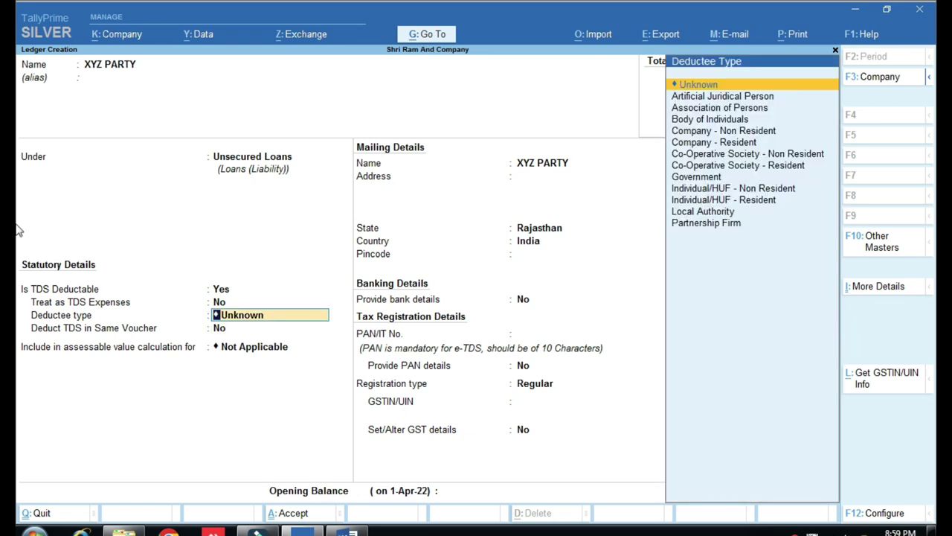
pyautogui.press('Down')
pyautogui.press('Down')
pyautogui.press('Down')
pyautogui.press('Down')
pyautogui.press('Down')
pyautogui.press('Down')
pyautogui.press('Down')
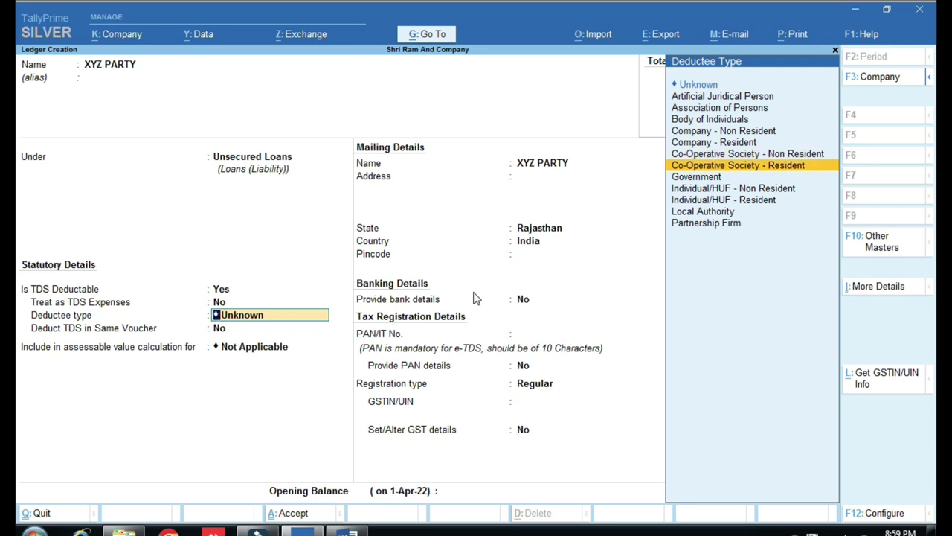
pyautogui.press('Down')
pyautogui.press('Down')
pyautogui.press('Down')
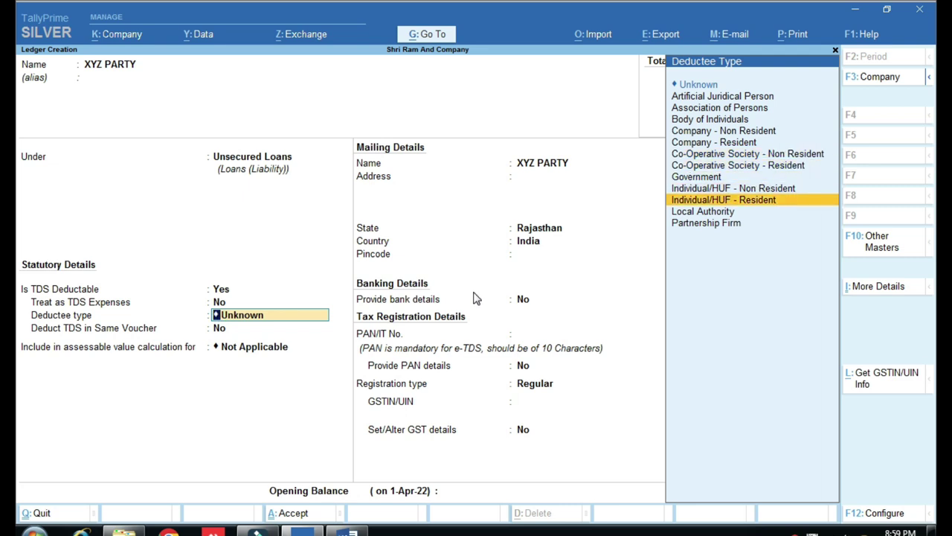
pyautogui.press('Return')
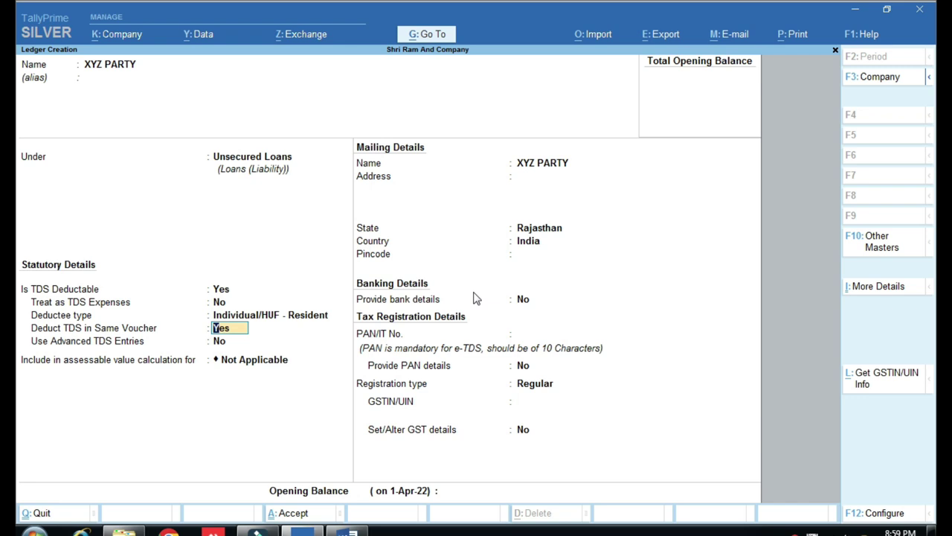
pyautogui.press('Return')
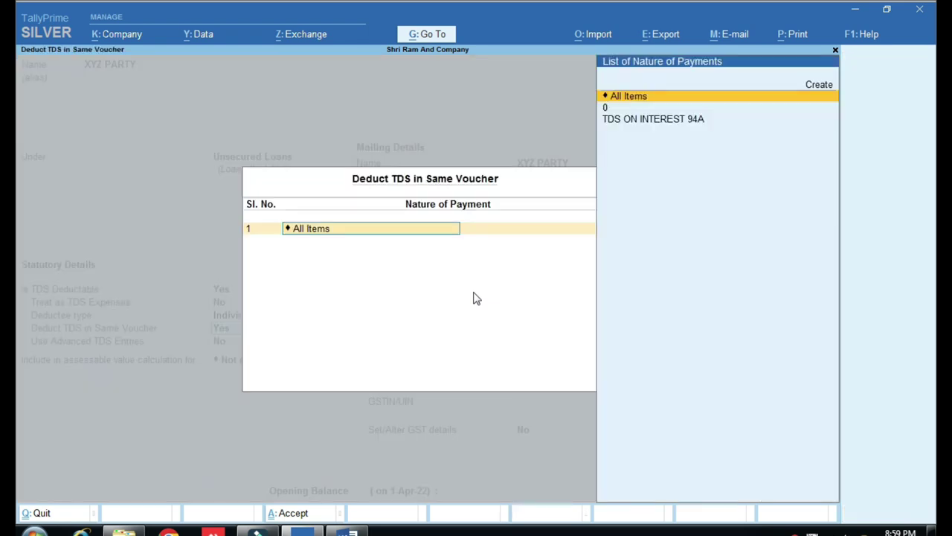
pyautogui.press('Down')
pyautogui.press('Down')
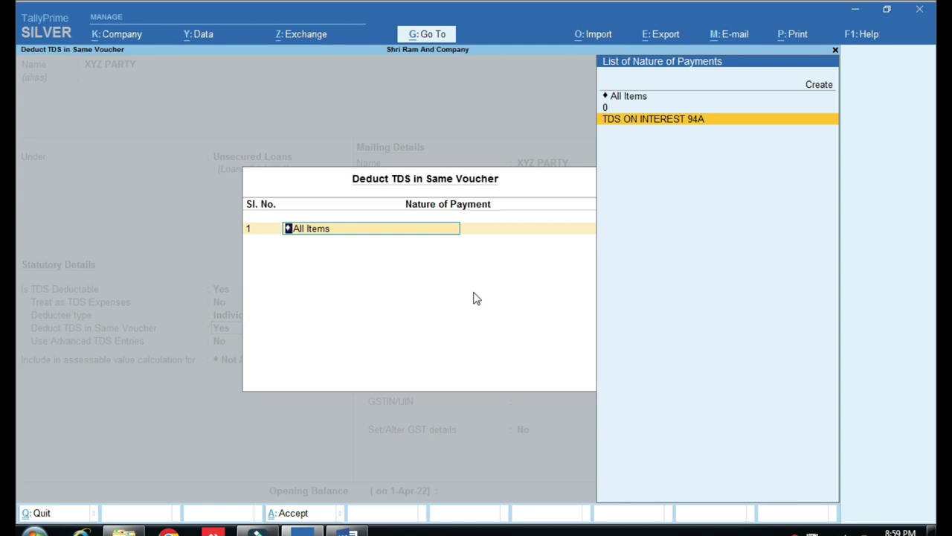
pyautogui.press('Return')
pyautogui.press('Return')
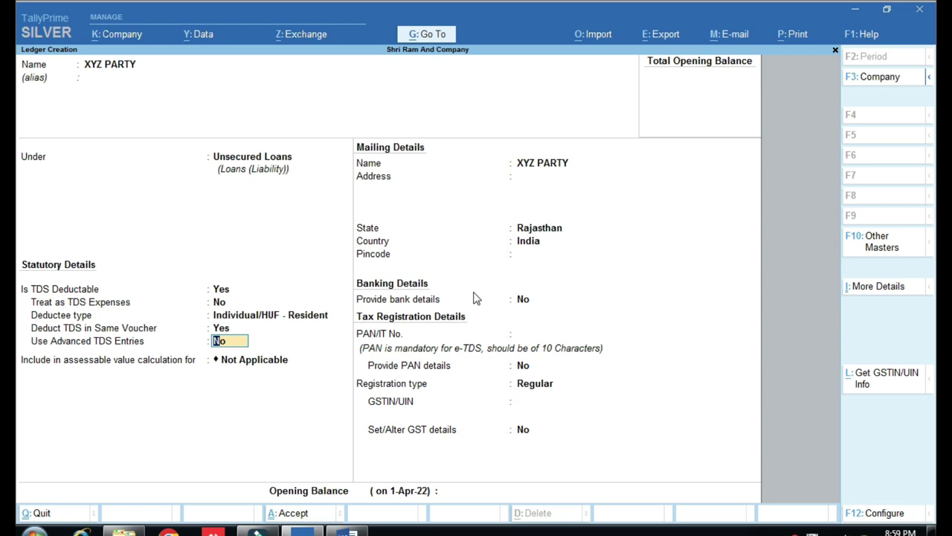
pyautogui.write('y')
pyautogui.press('Return')
pyautogui.press('Return')
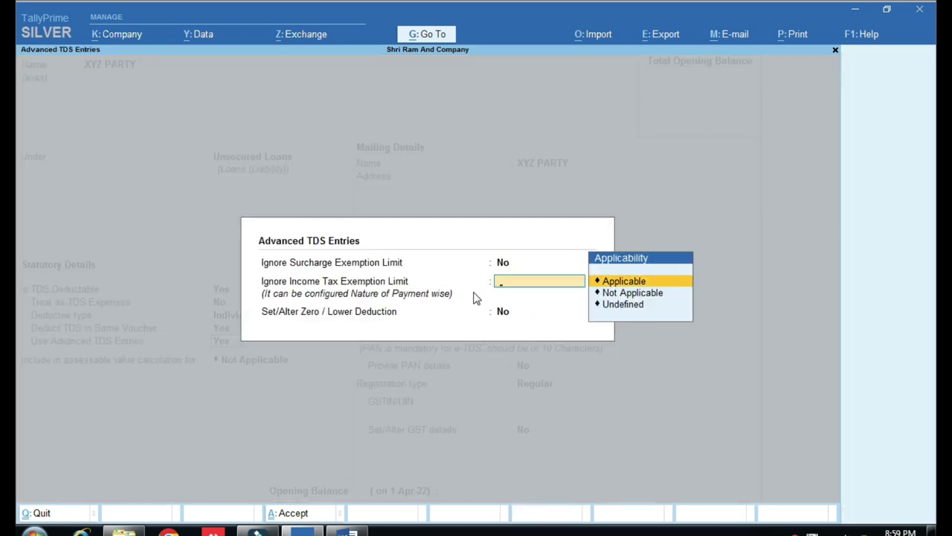
# Ignore the income tax exemption limit for TDS ON INTEREST 94A in XYZ PARTY's advanced TDS entries.
pyautogui.press('Return')
pyautogui.press('Down')
pyautogui.press('Down')
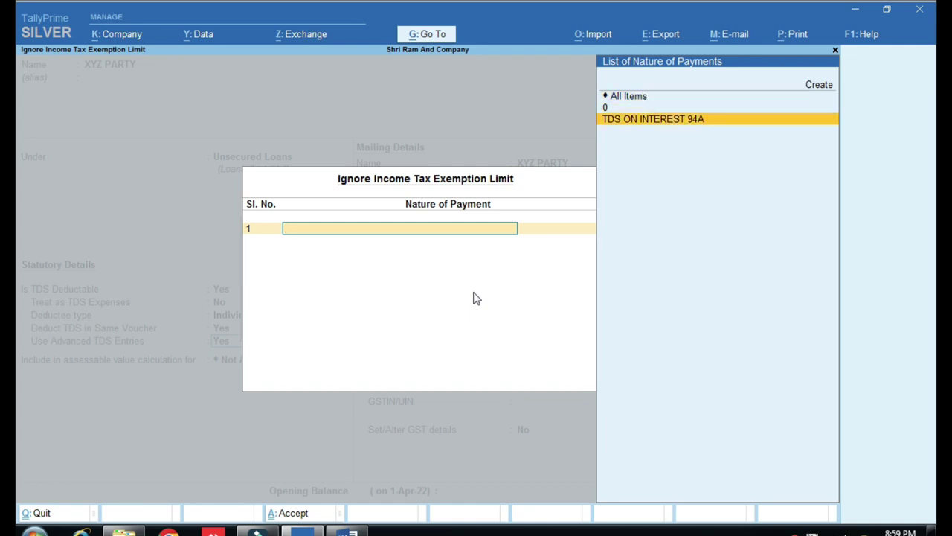
pyautogui.press('Return')
pyautogui.press('Return')
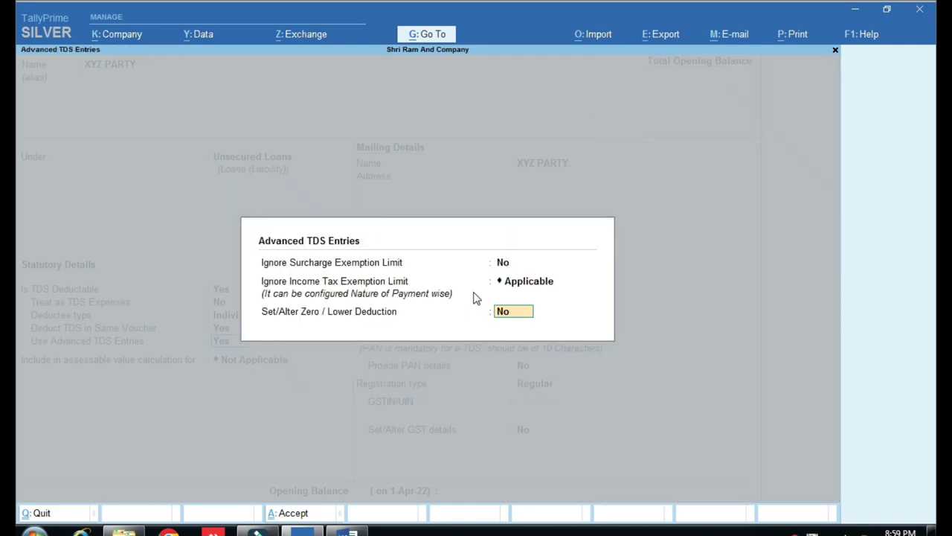
pyautogui.press('Return')
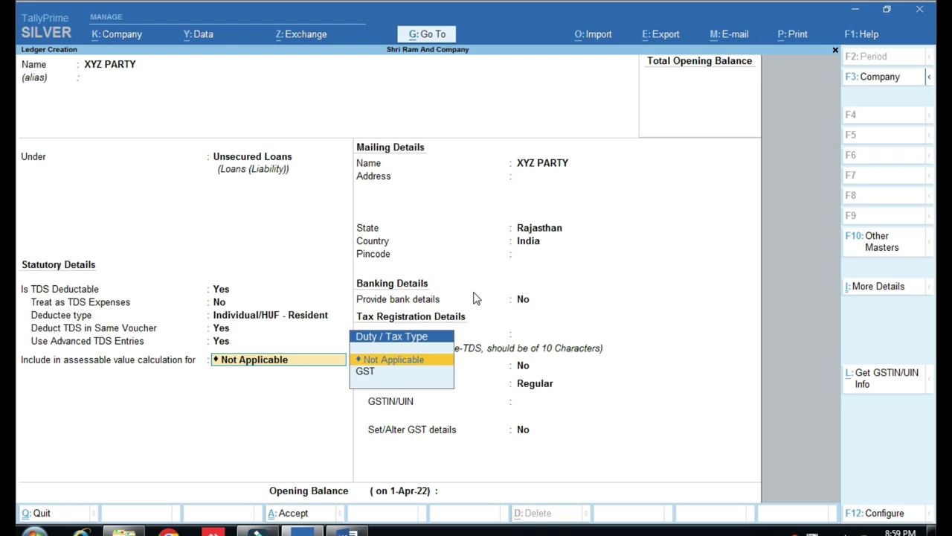
# Set XYZ PARTY's GST registration type to Unregistered and save the ledger.
pyautogui.press('Return')
pyautogui.press('Return')
pyautogui.press('Return')
pyautogui.press('Return')
pyautogui.press('Return')
pyautogui.press('Return')
pyautogui.press('Down')
pyautogui.press('Return')
pyautogui.press('Return')
pyautogui.press('Return')
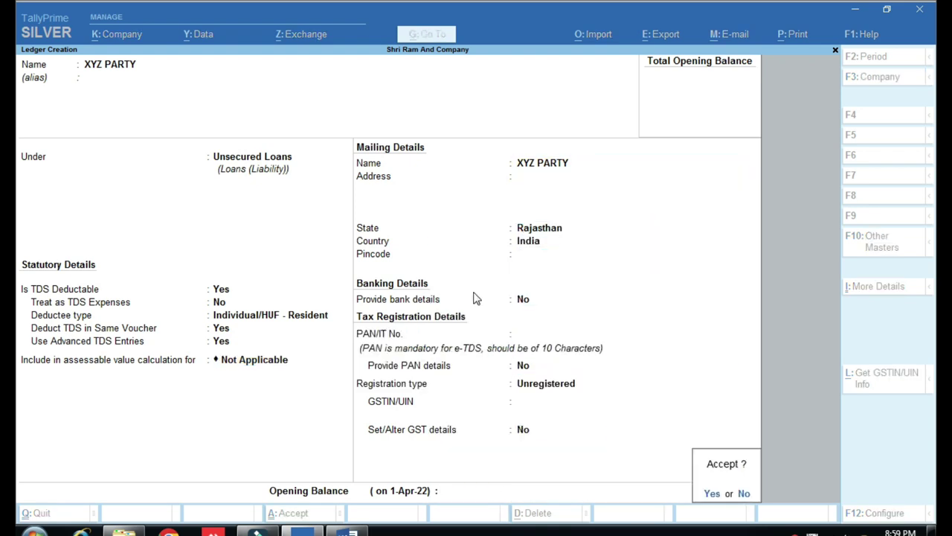
pyautogui.press('Return')
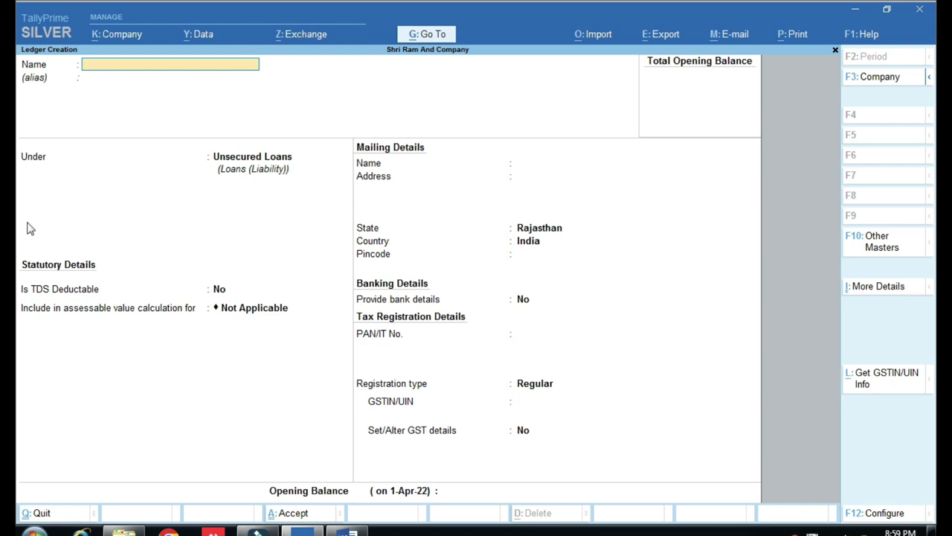
# Reopen the XYZ PARTY ledger for alteration from the Gateway's Alter menu.
pyautogui.press('ctrl')
pyautogui.press('Escape')
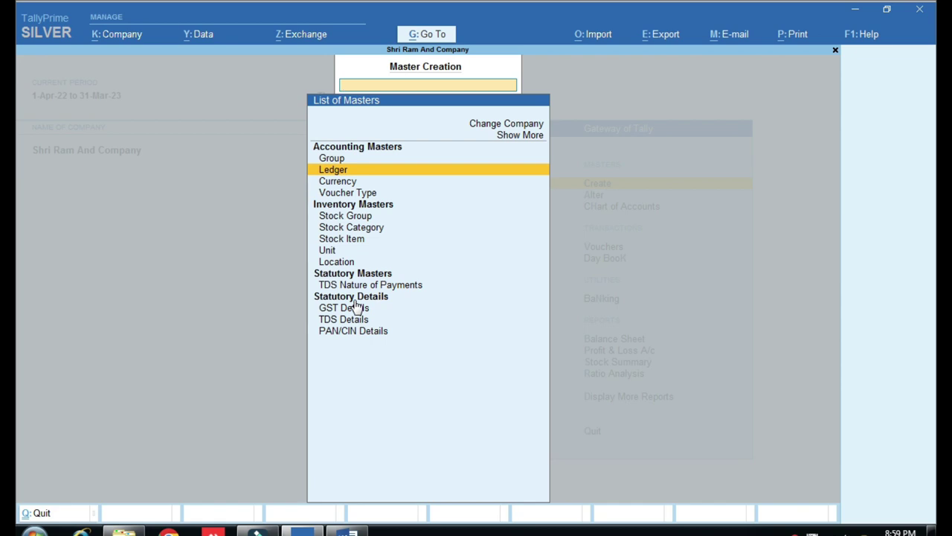
pyautogui.press('Escape')
pyautogui.press('Down')
pyautogui.press('Return')
pyautogui.press('Down')
pyautogui.press('Return')
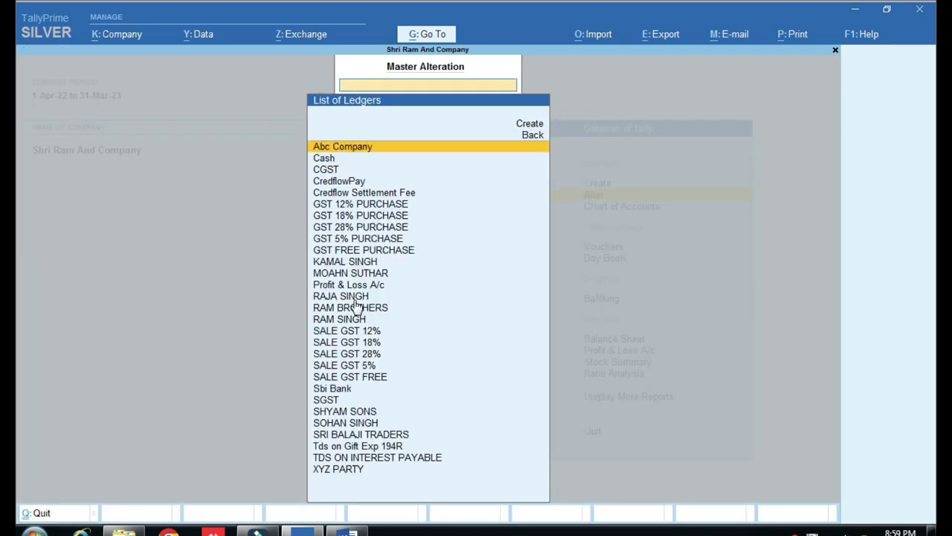
pyautogui.write('xy')
pyautogui.press('Return')
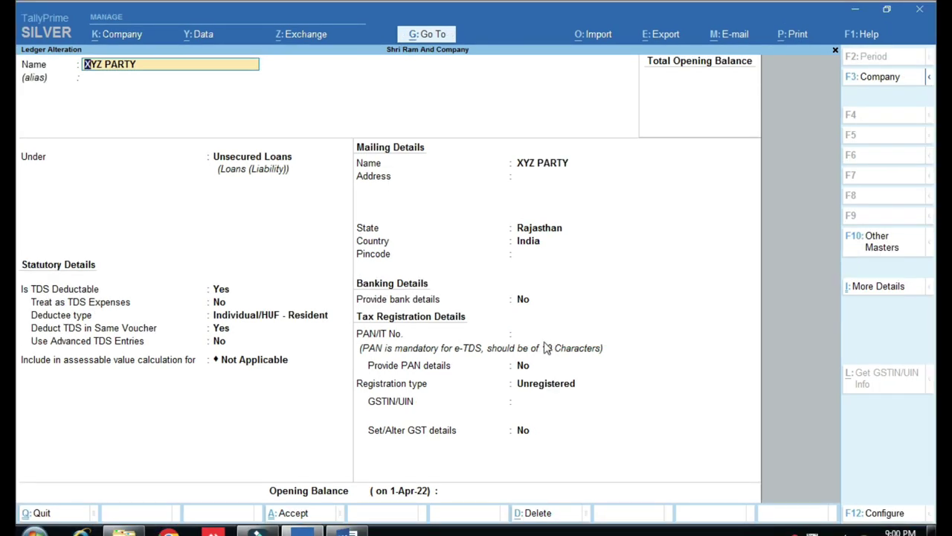
# Enter the party's PAN in the PAN/IT No. field and save the ledger.
pyautogui.click(619, 318)
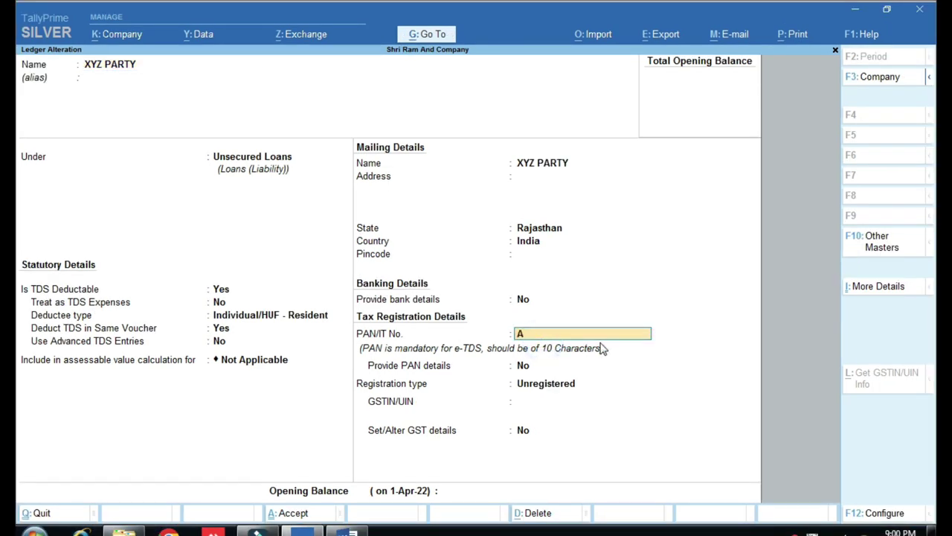
pyautogui.press('Return')
pyautogui.press('Return')
pyautogui.press('Return')
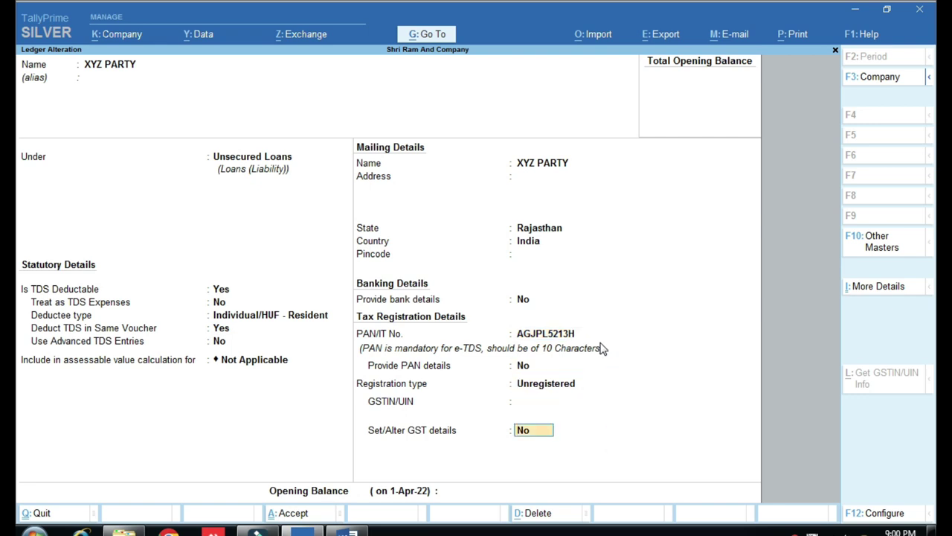
pyautogui.press('Return')
pyautogui.press('Return')
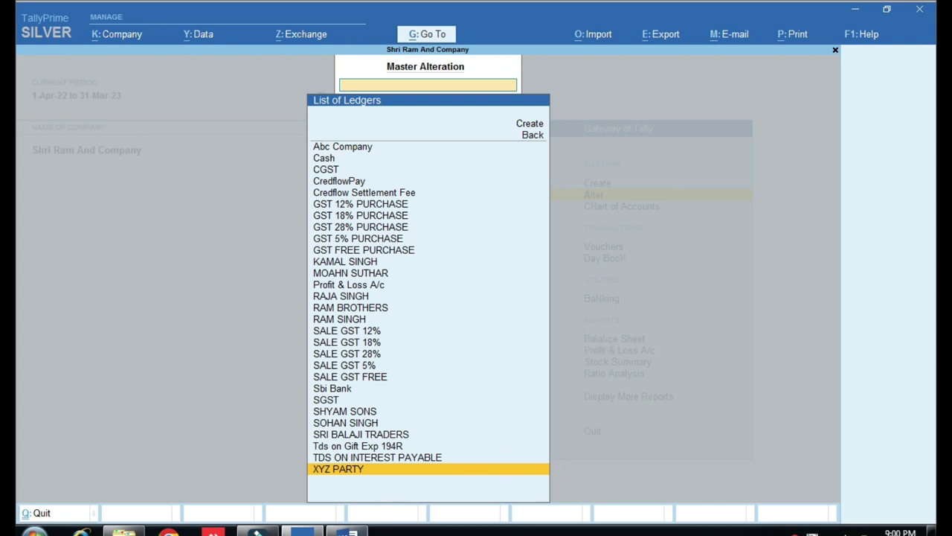
# Highlight checklist step 5, CREATE PARTY LEDGER TDS DEDCTUEE, in yellow in Word.
pyautogui.click(348, 532)
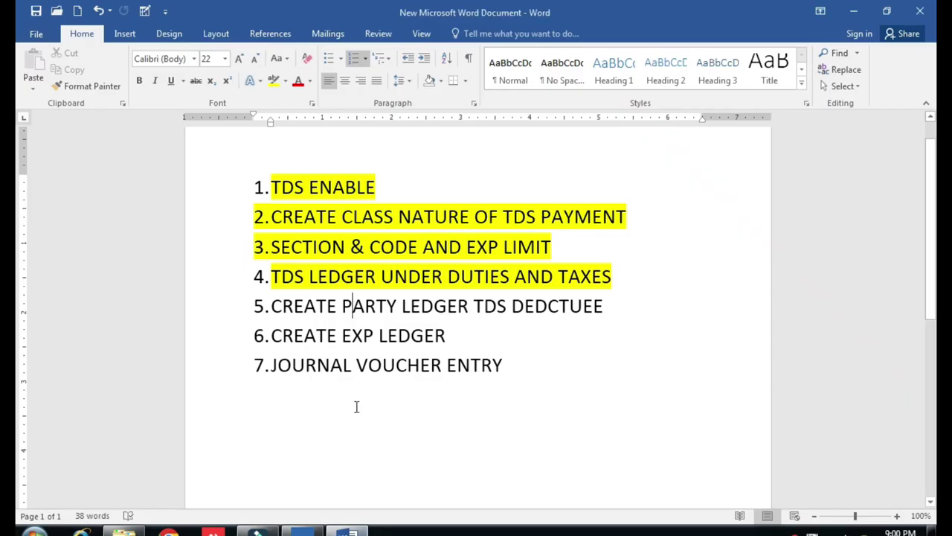
pyautogui.click(230, 308)
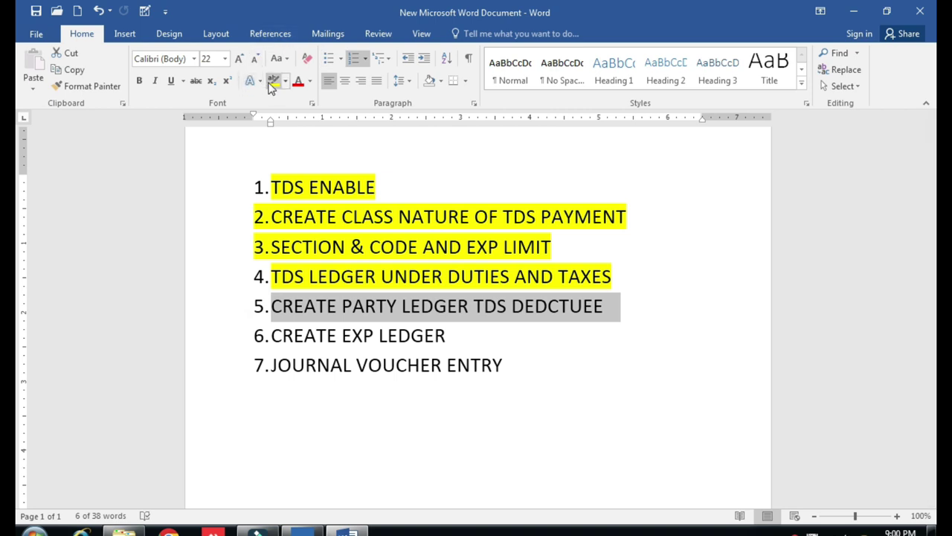
pyautogui.click(273, 81)
pyautogui.click(273, 335)
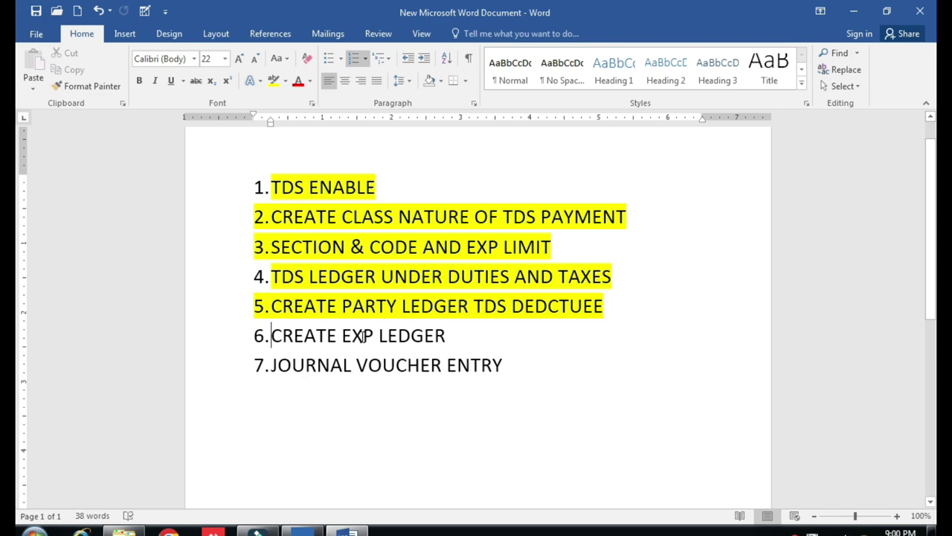
pyautogui.click(302, 529)
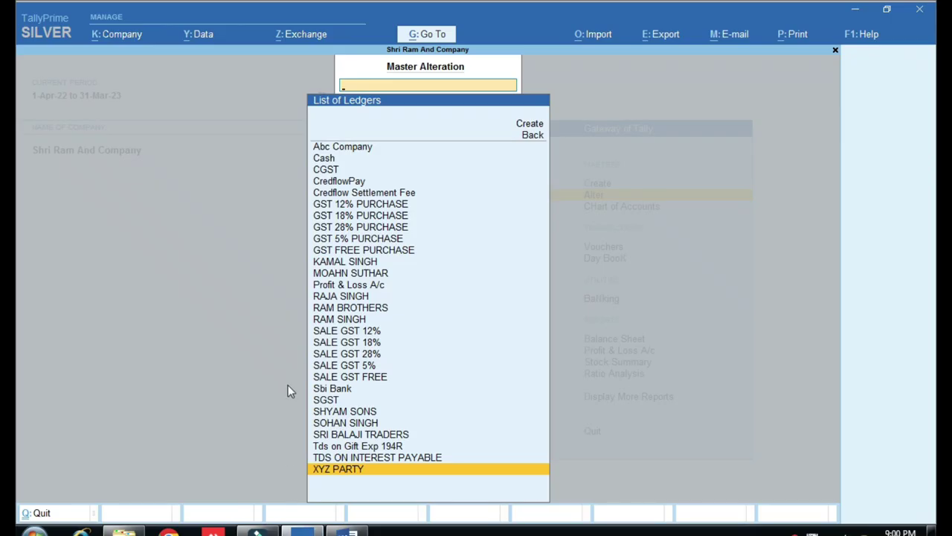
# Create a new ledger named INTEREST PAID under Indirect Expenses.
pyautogui.press('BackSpace')
pyautogui.press('Escape')
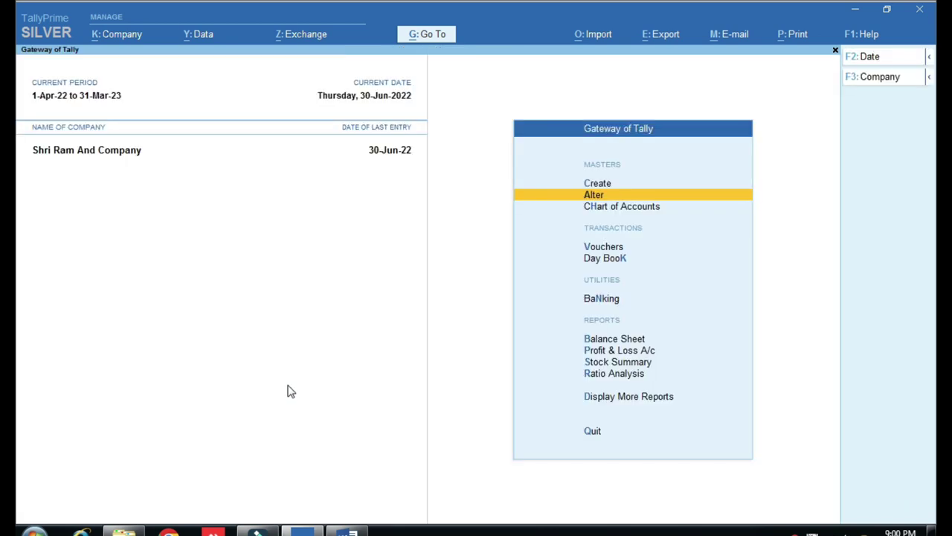
pyautogui.press('c')
pyautogui.press('Down')
pyautogui.press('Return')
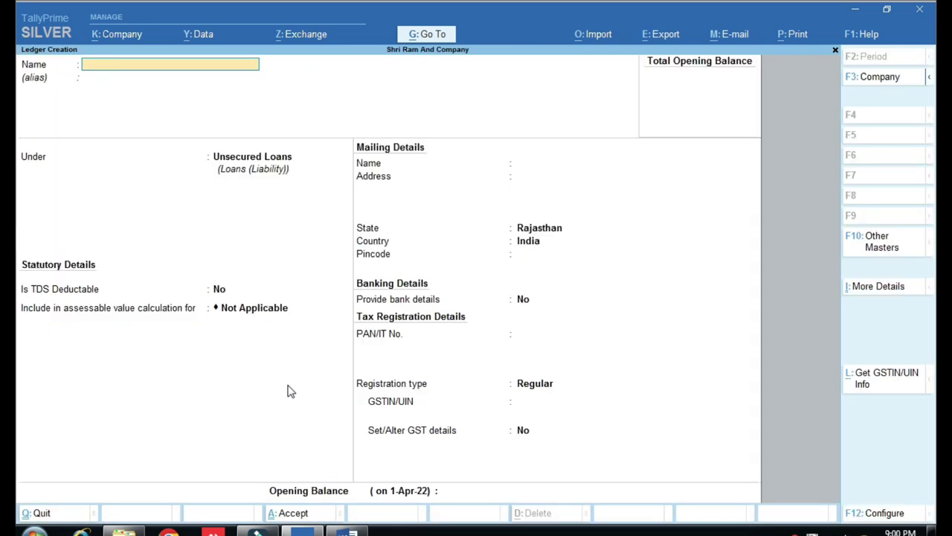
pyautogui.write('INTEREST PAID')
pyautogui.press('Return')
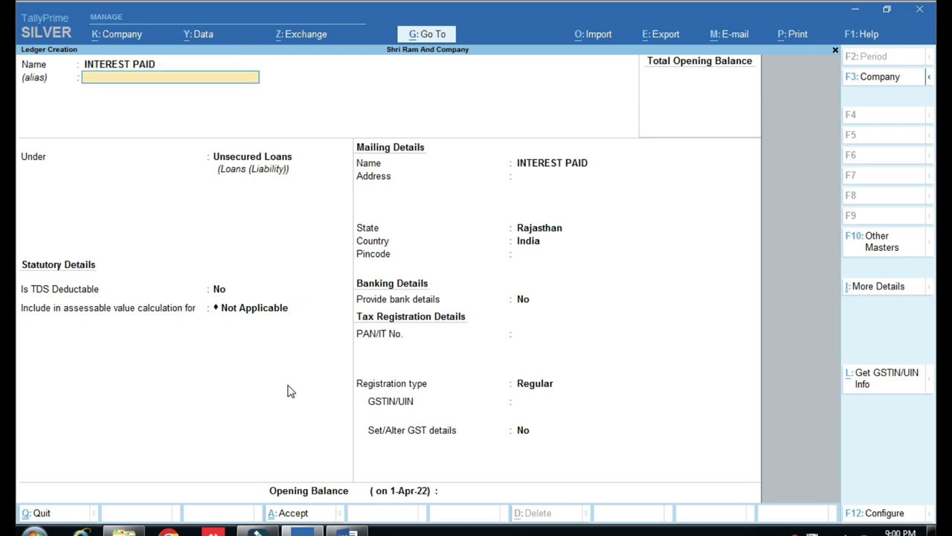
pyautogui.press('Return')
pyautogui.write('IND')
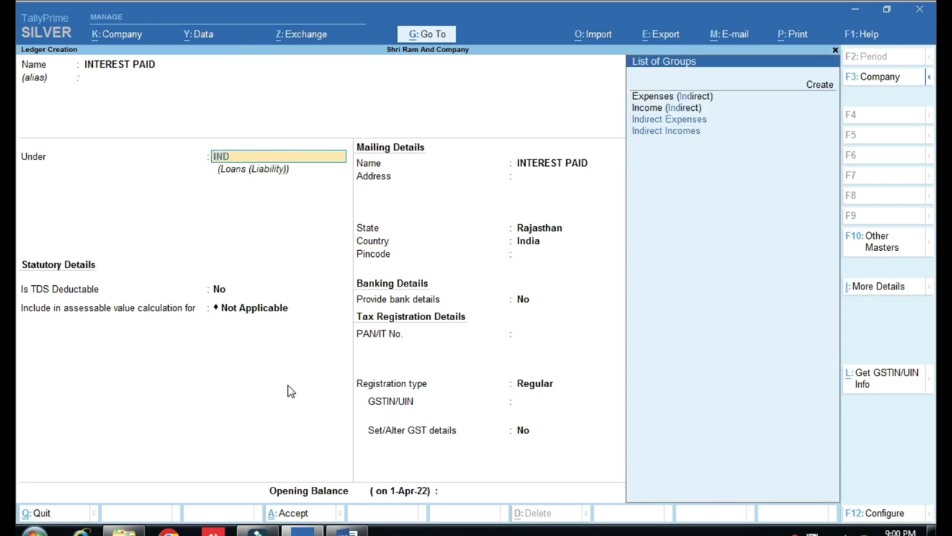
pyautogui.press('Return')
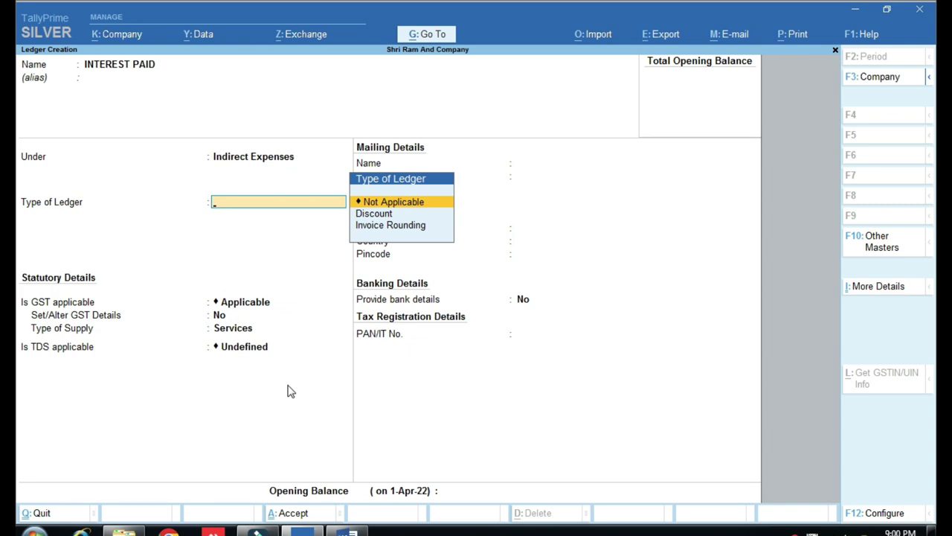
# Mark GST Not Applicable, TDS Applicable with nature TDS ON INTEREST 94A, and finish the ledger.
pyautogui.press('Return')
pyautogui.press('Down')
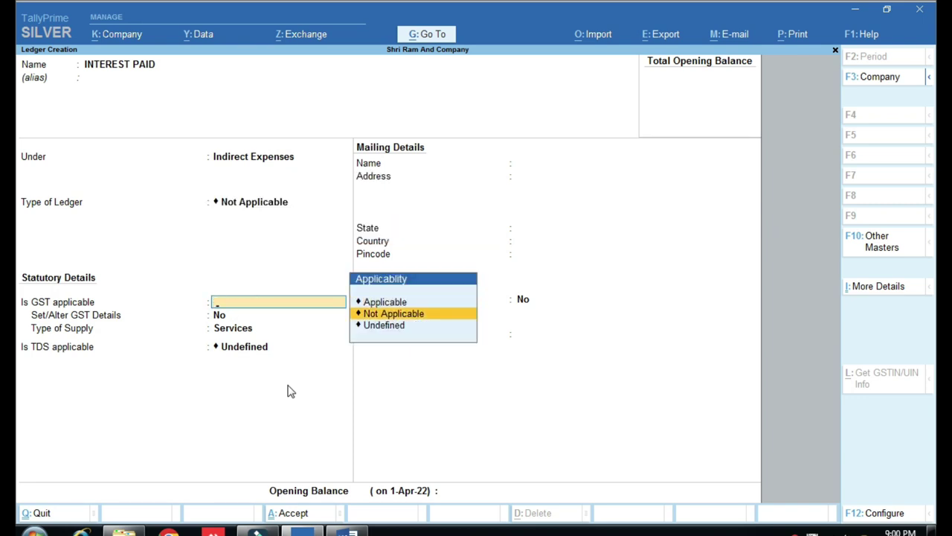
pyautogui.press('Return')
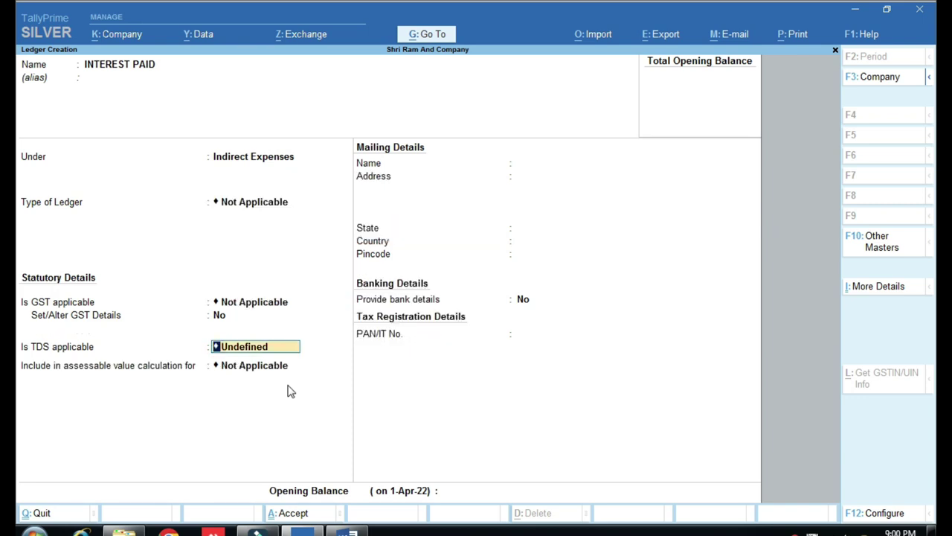
pyautogui.write('A')
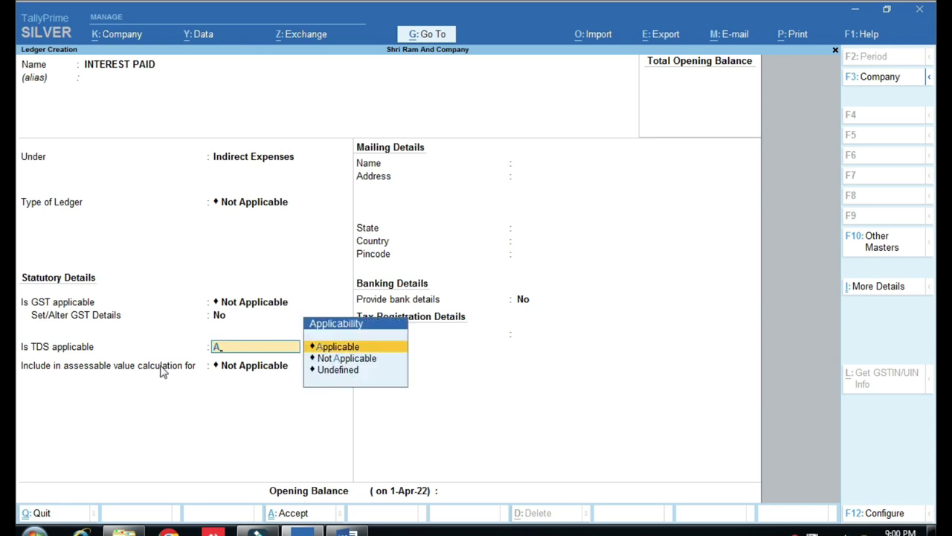
pyautogui.press('Return')
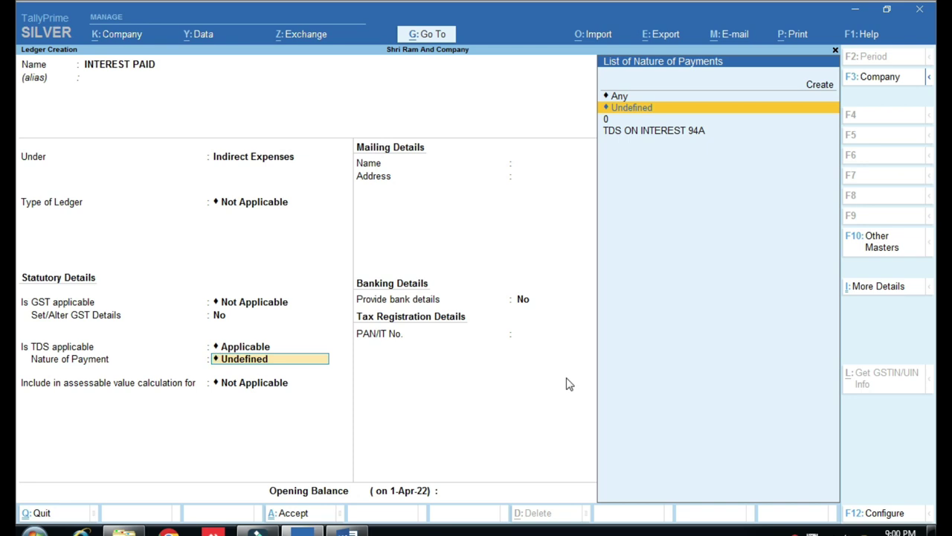
pyautogui.press('Down')
pyautogui.press('Down')
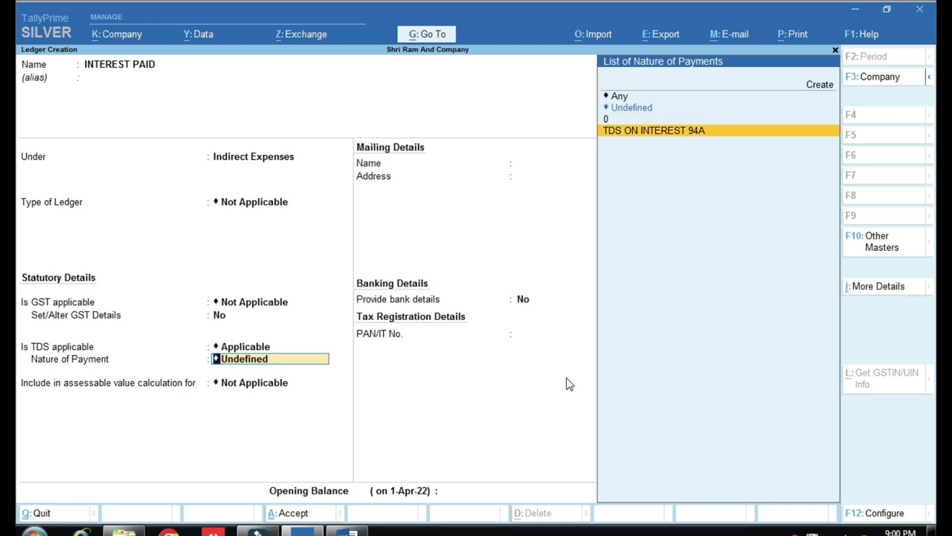
pyautogui.press('Return')
pyautogui.press('Return')
pyautogui.press('Return')
pyautogui.press('Return')
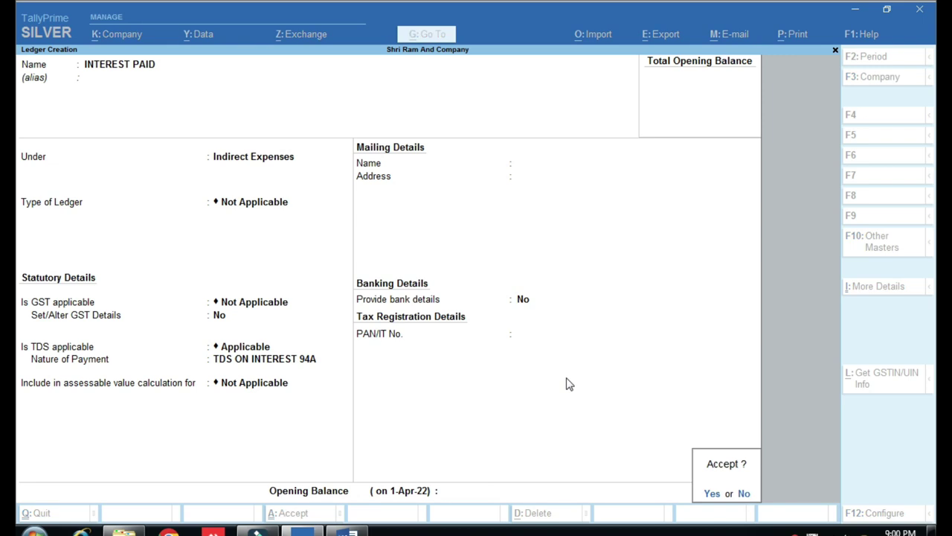
pyautogui.press('Return')
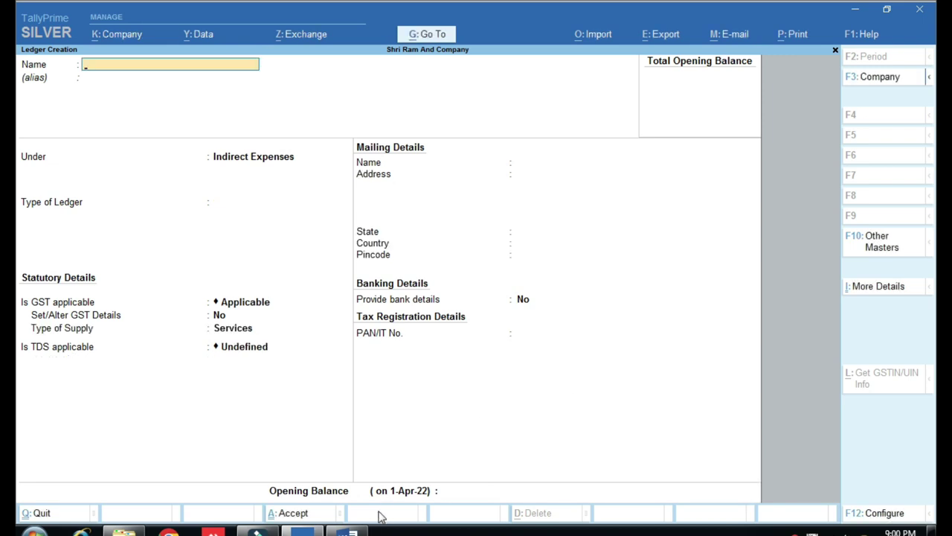
# Highlight checklist item 6, CREATE EXP LEDGER, in yellow in Word.
pyautogui.click(351, 530)
pyautogui.click(221, 335)
pyautogui.click(273, 80)
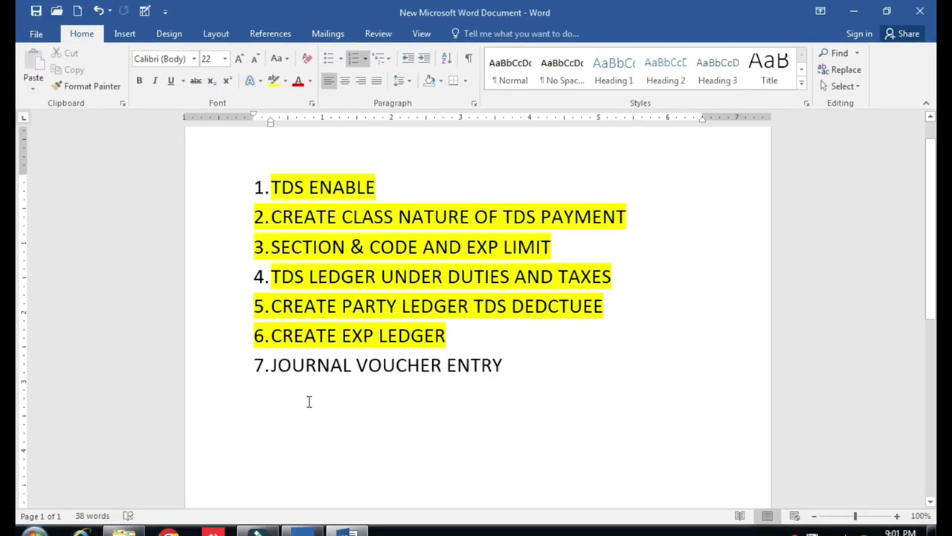
pyautogui.hotkey('alt', 'Tab')
# Start a Journal voucher debiting INTEREST PAID with 10,000.
pyautogui.press('Escape')
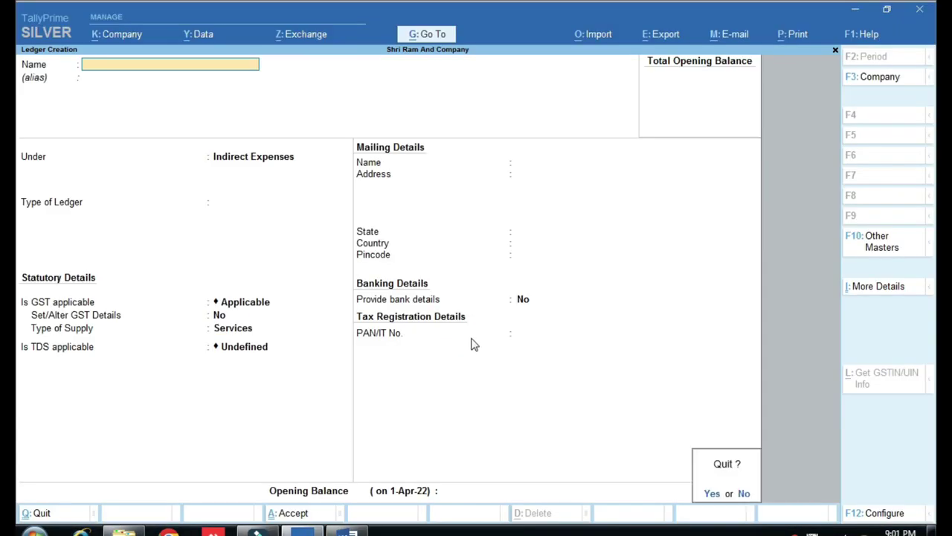
pyautogui.press('y')
pyautogui.press('Down')
pyautogui.press('Down')
pyautogui.press('Down')
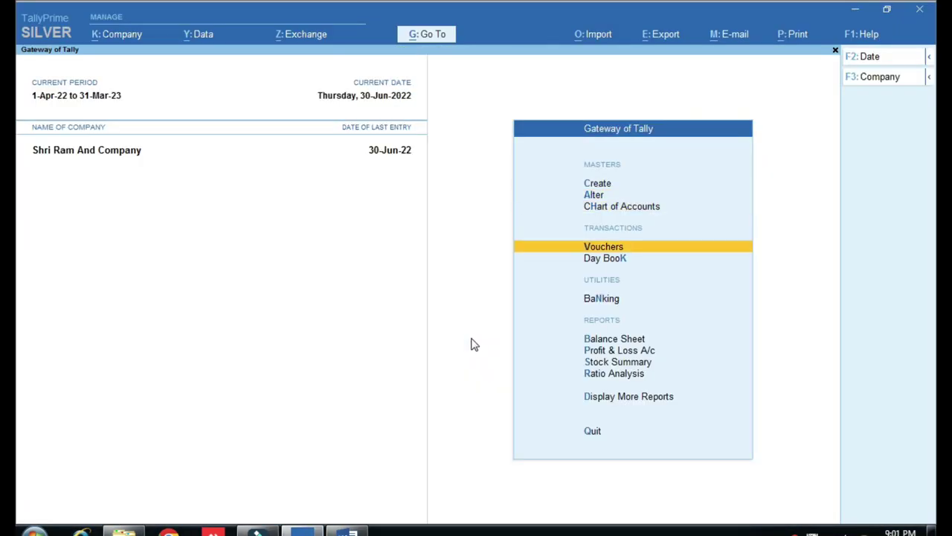
pyautogui.press('Return')
pyautogui.press('F7')
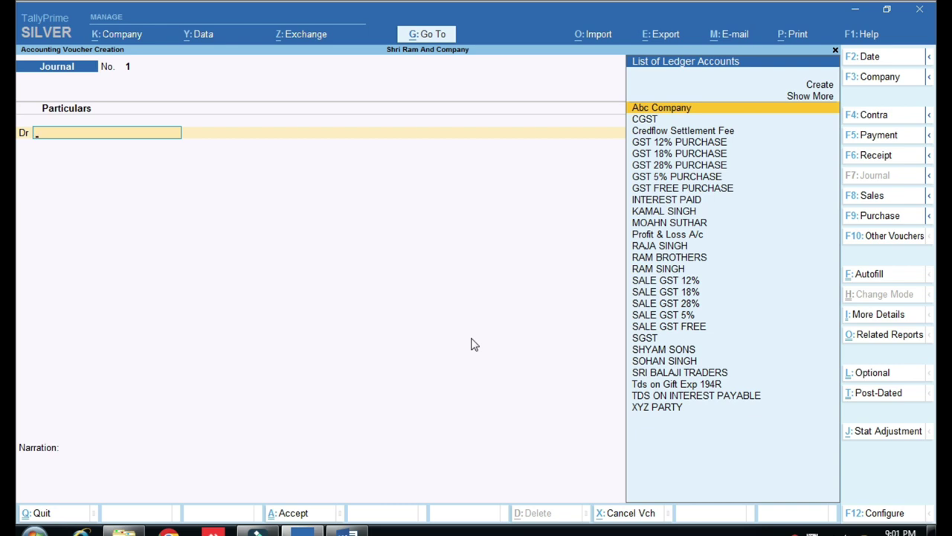
pyautogui.write('INTER')
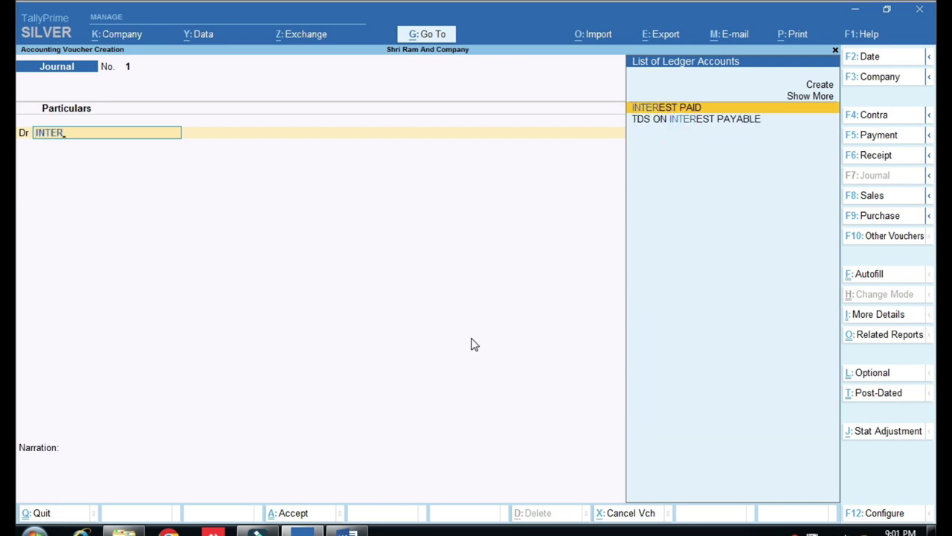
pyautogui.press('Return')
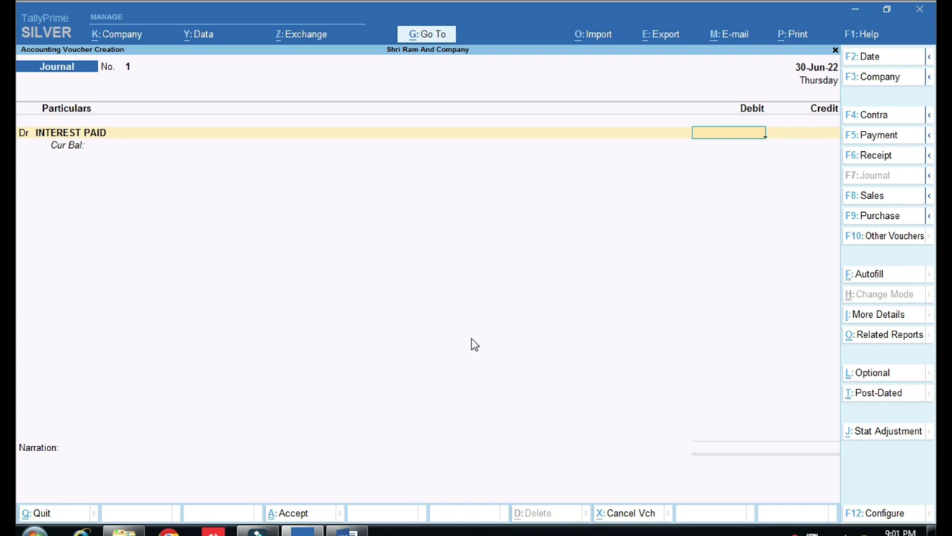
pyautogui.write('10000')
pyautogui.press('Return')
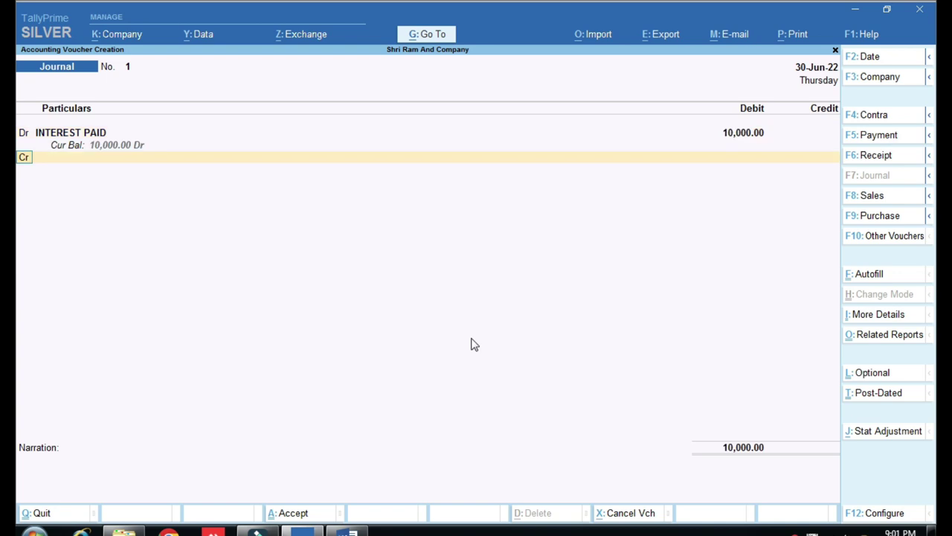
pyautogui.press('Return')
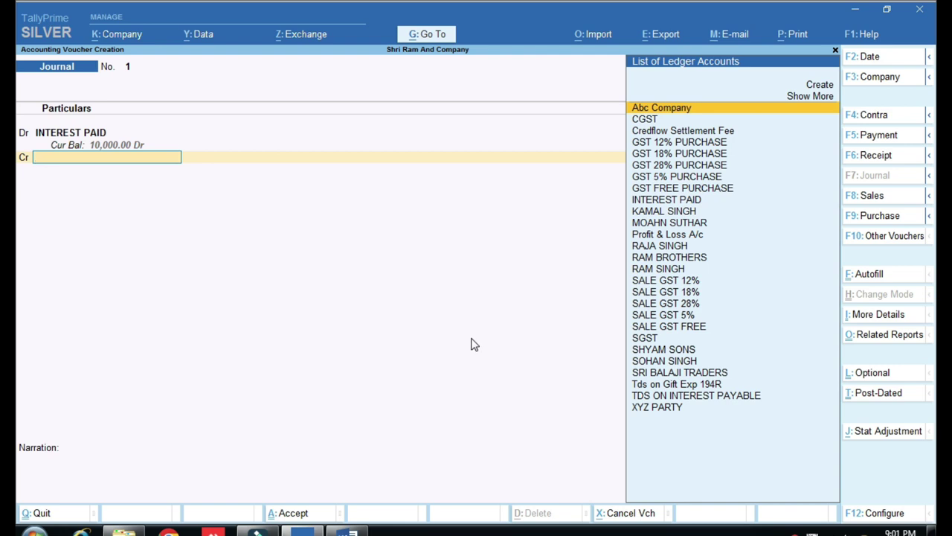
# Credit XYZ PARTY 9,000 and TDS ON INTEREST PAYABLE 1,000, finishing without narration.
pyautogui.write('XY')
pyautogui.press('Return')
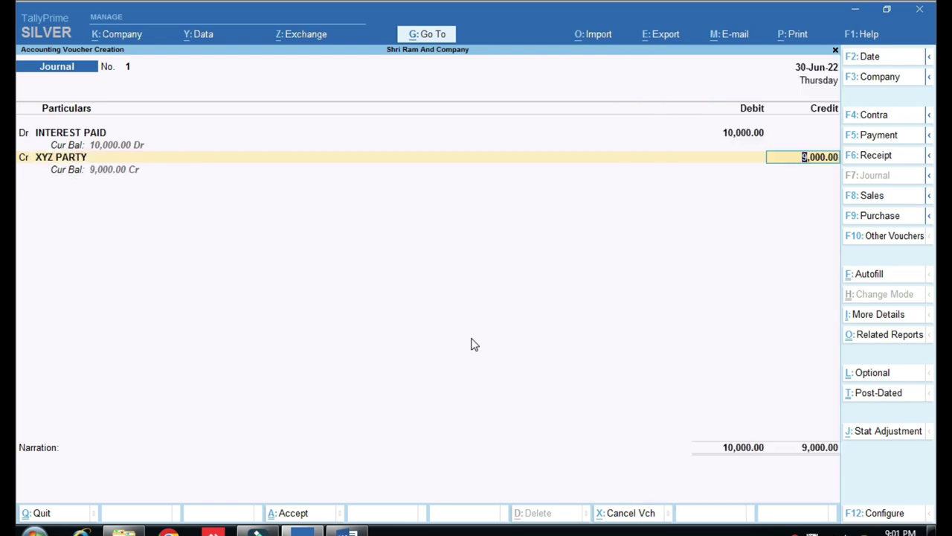
pyautogui.press('ctrl')
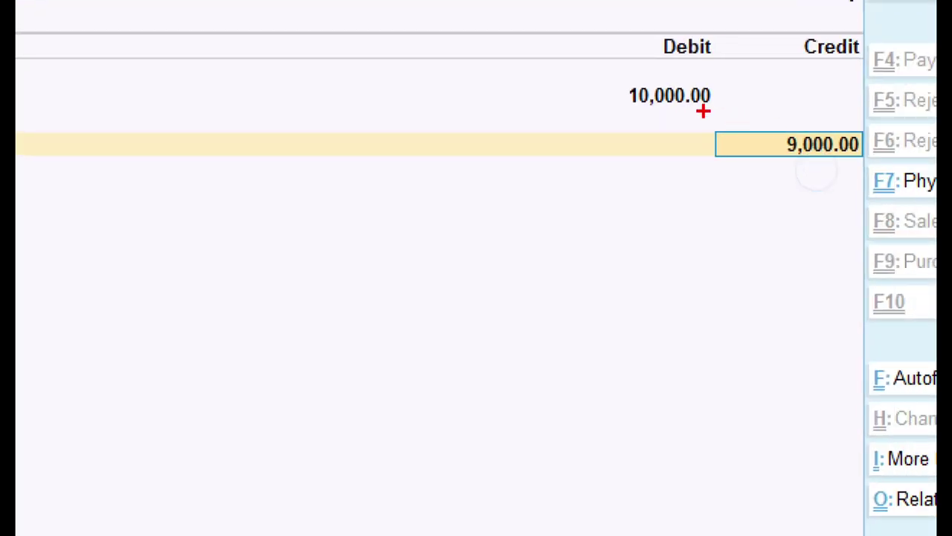
pyautogui.moveTo(757, 114); pyautogui.dragTo(873, 176)
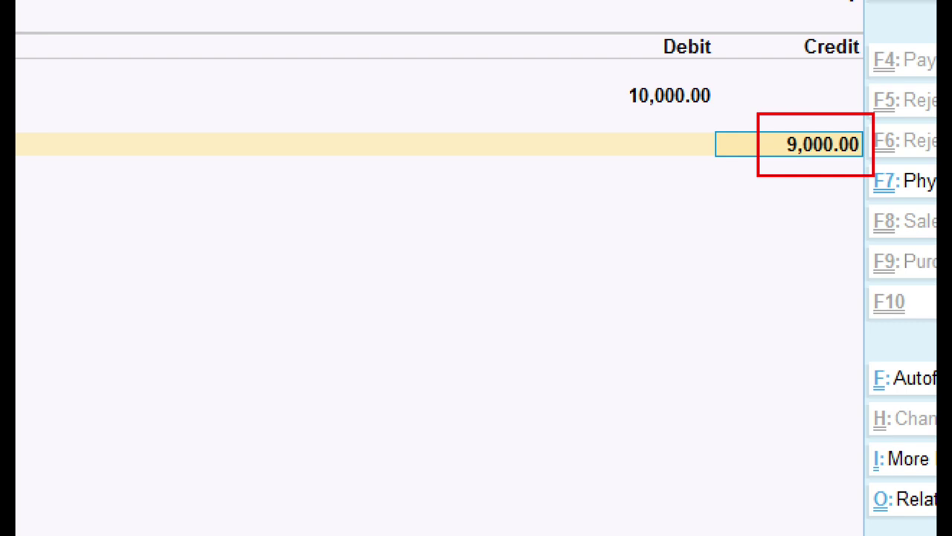
pyautogui.press('Escape')
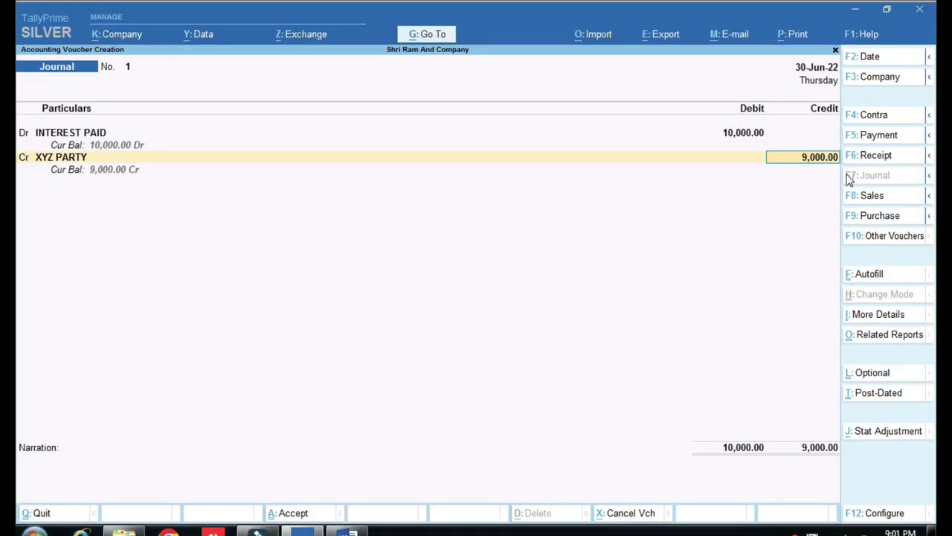
pyautogui.press('Return')
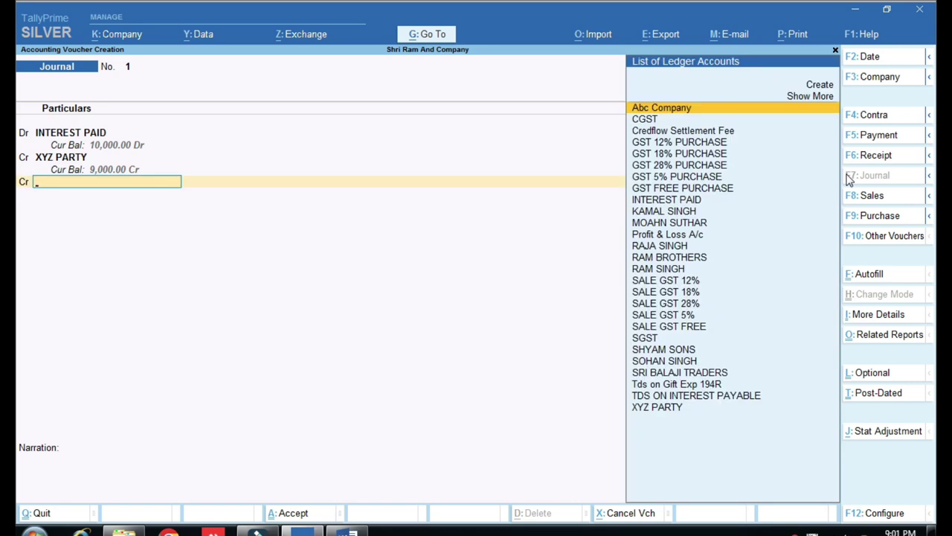
pyautogui.write('TDS')
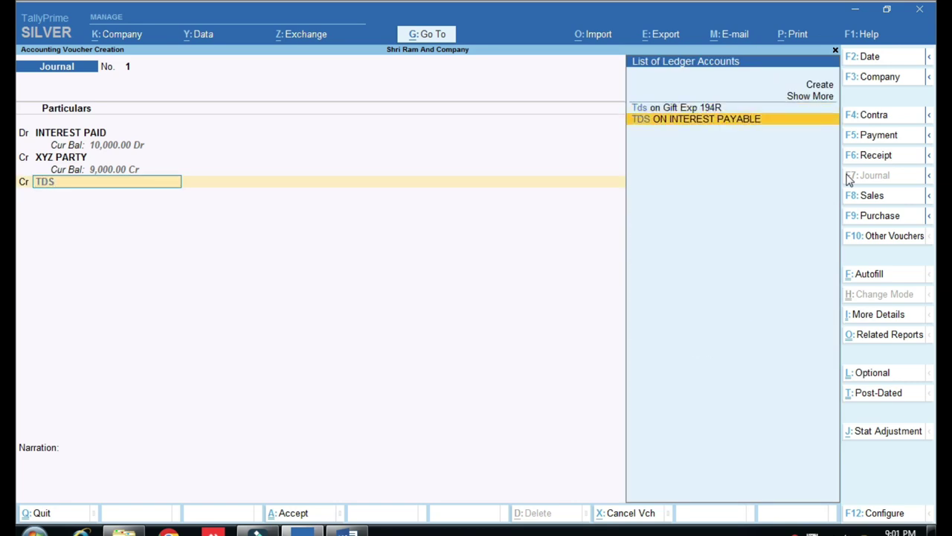
pyautogui.press('Return')
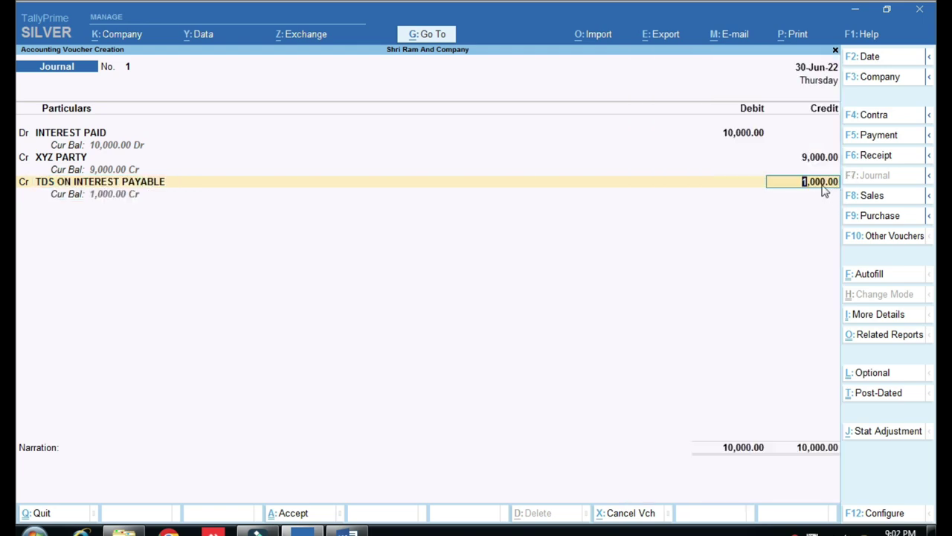
pyautogui.press('ctrl')
pyautogui.press('alt')
pyautogui.press('Return')
pyautogui.press('Return')
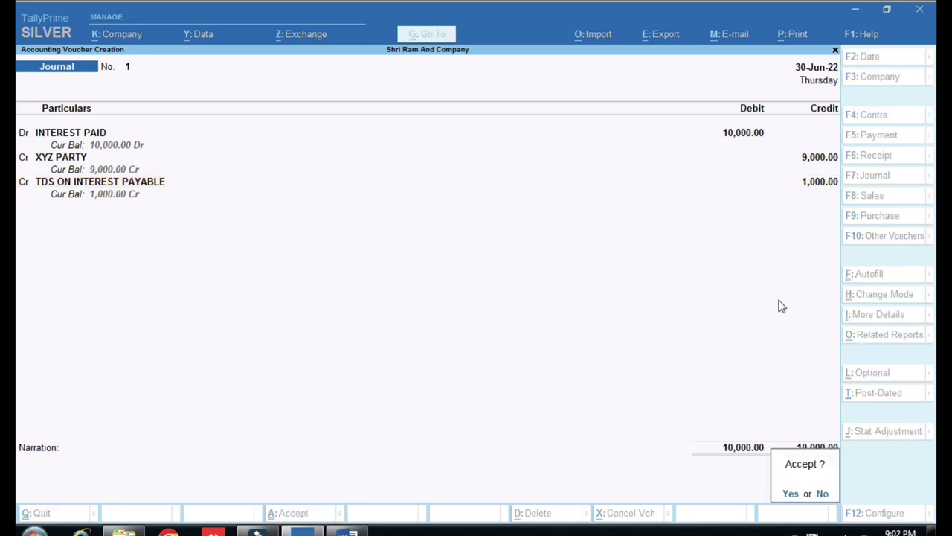
pyautogui.press('Return')
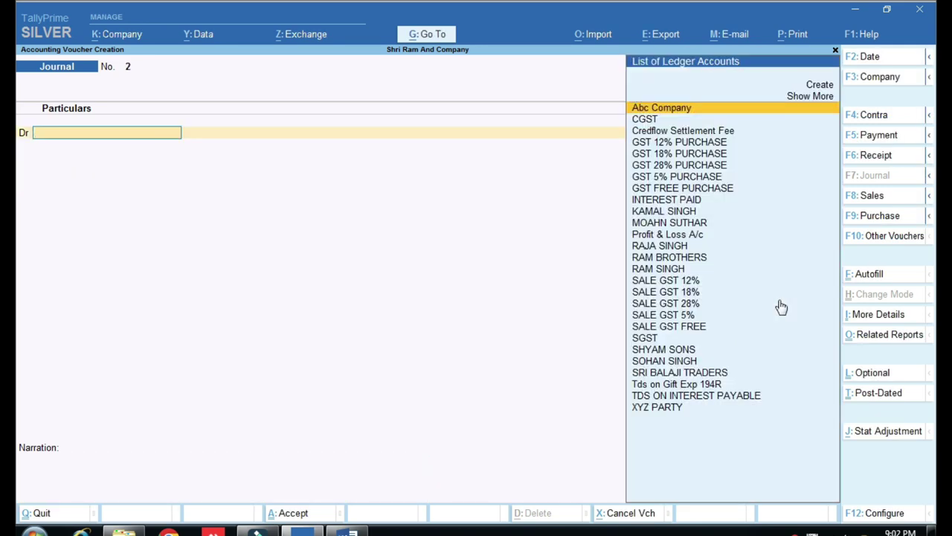
pyautogui.press('Escape')
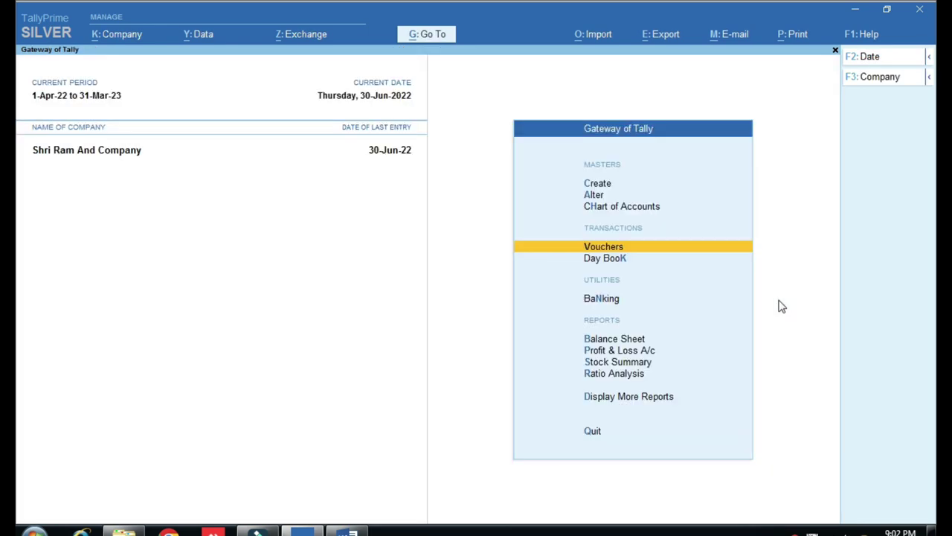
pyautogui.press('Up')
pyautogui.press('Up')
pyautogui.press('Up')
pyautogui.press('Down')
pyautogui.press('Down')
pyautogui.press('Down')
pyautogui.press('Down')
pyautogui.press('Down')
pyautogui.press('Down')
pyautogui.press('Down')
pyautogui.press('Down')
pyautogui.press('Down')
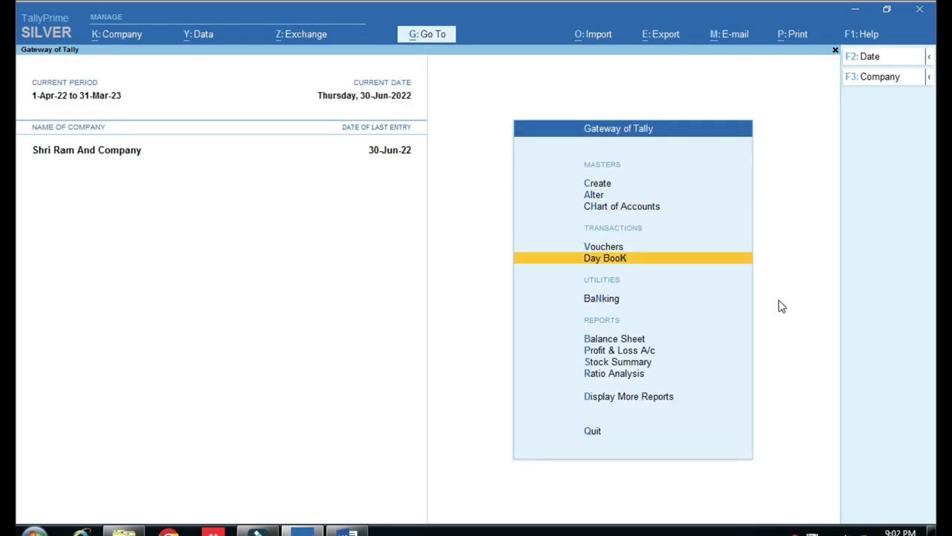
pyautogui.press('Down')
pyautogui.press('Return')
pyautogui.press('Down')
pyautogui.press('Down')
pyautogui.press('Down')
pyautogui.press('Down')
pyautogui.press('Down')
pyautogui.press('Down')
pyautogui.press('Down')
pyautogui.press('Down')
pyautogui.press('Down')
pyautogui.press('Up')
pyautogui.press('Return')
pyautogui.press('Down')
pyautogui.press('Return')
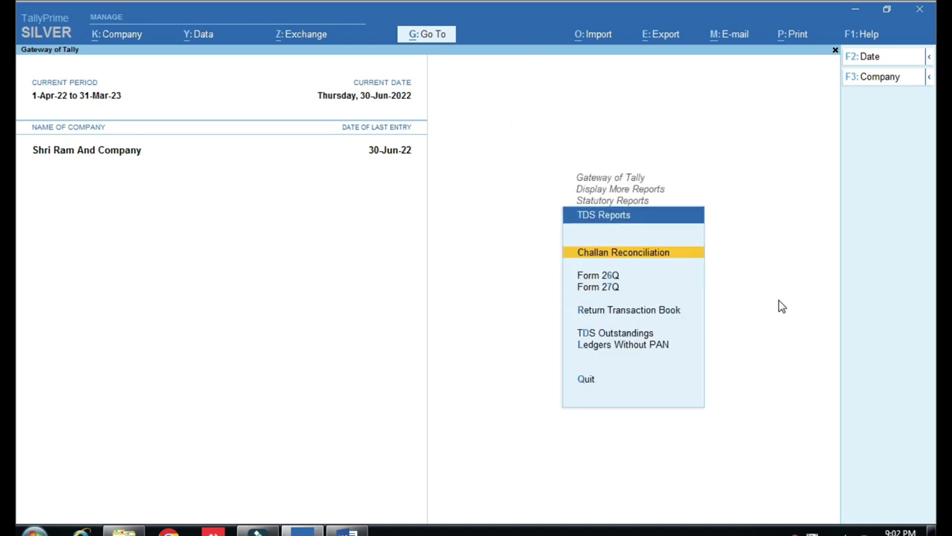
pyautogui.press('Down')
pyautogui.press('Return')
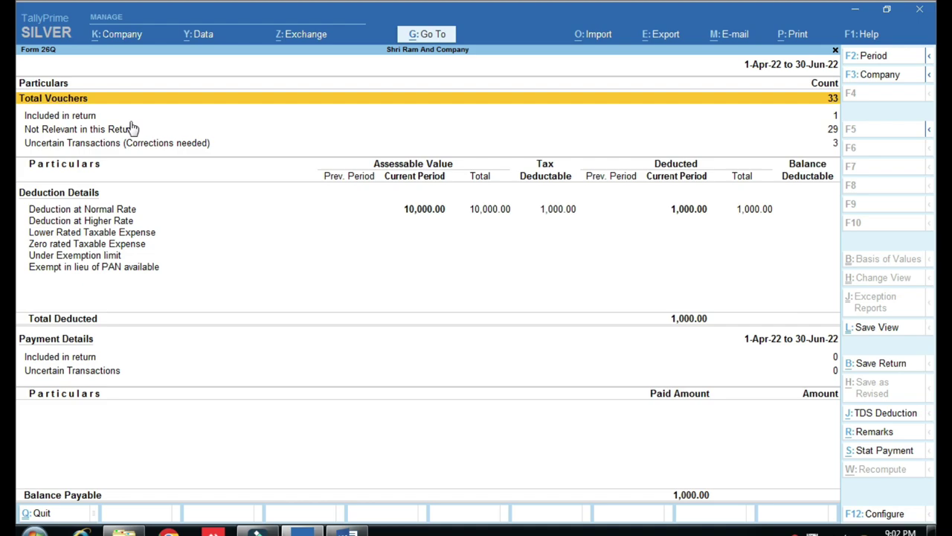
pyautogui.press('alt')
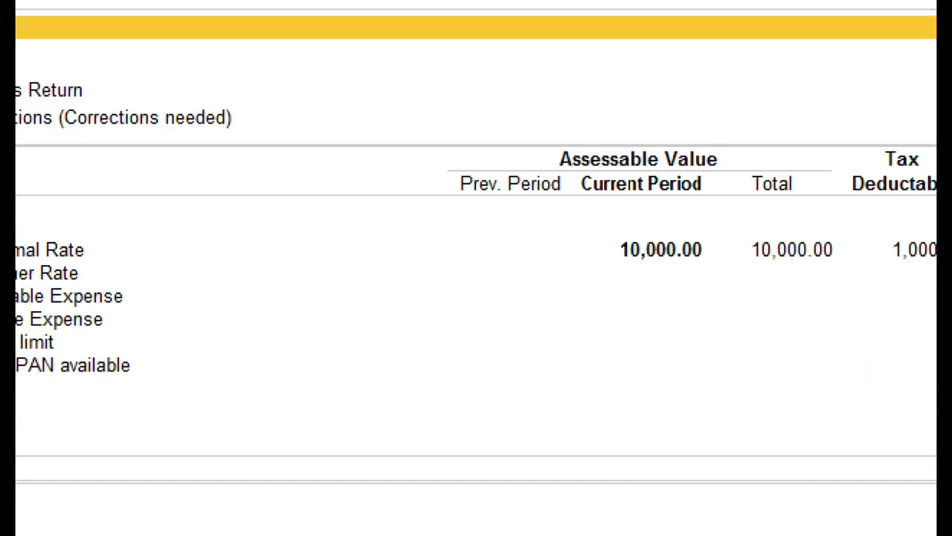
pyautogui.moveTo(374, 190); pyautogui.dragTo(514, 265)
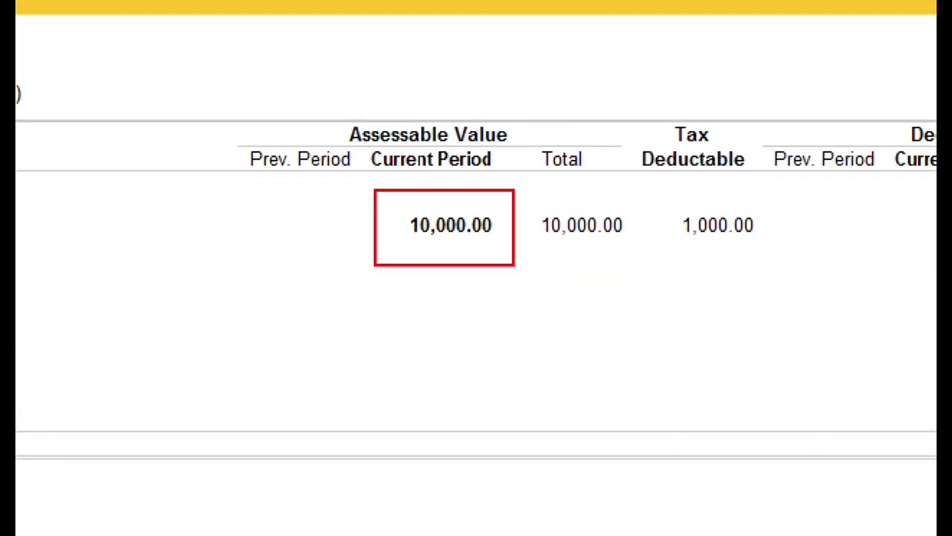
pyautogui.press('alt')
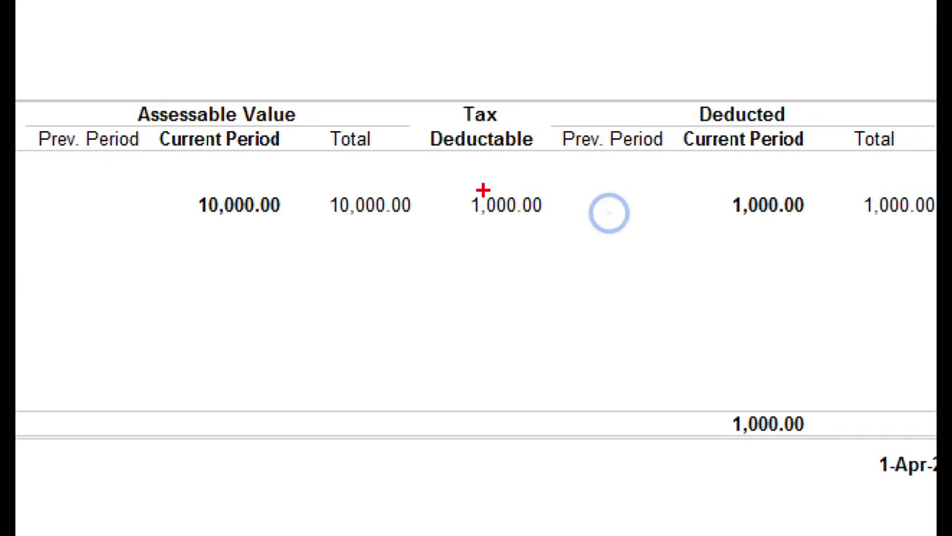
pyautogui.moveTo(530, 193); pyautogui.dragTo(573, 224)
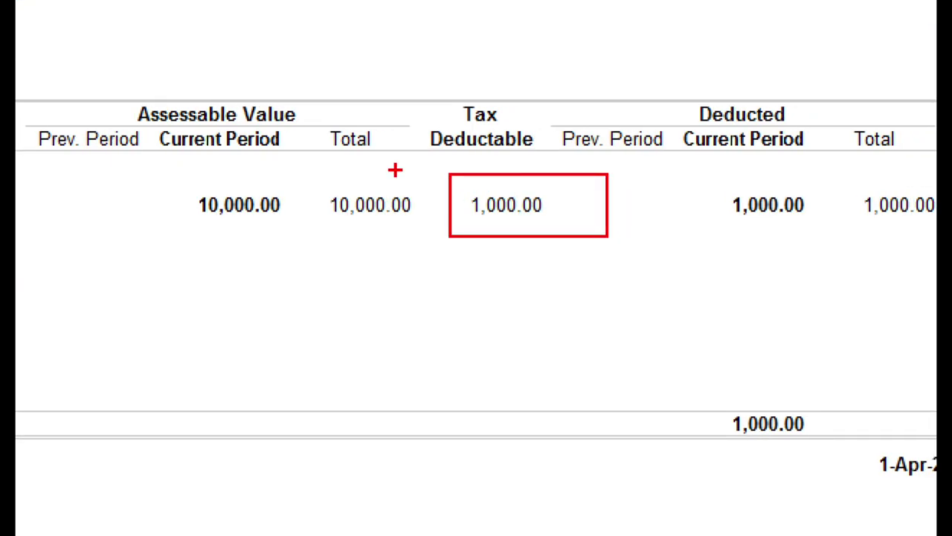
pyautogui.press('Escape')
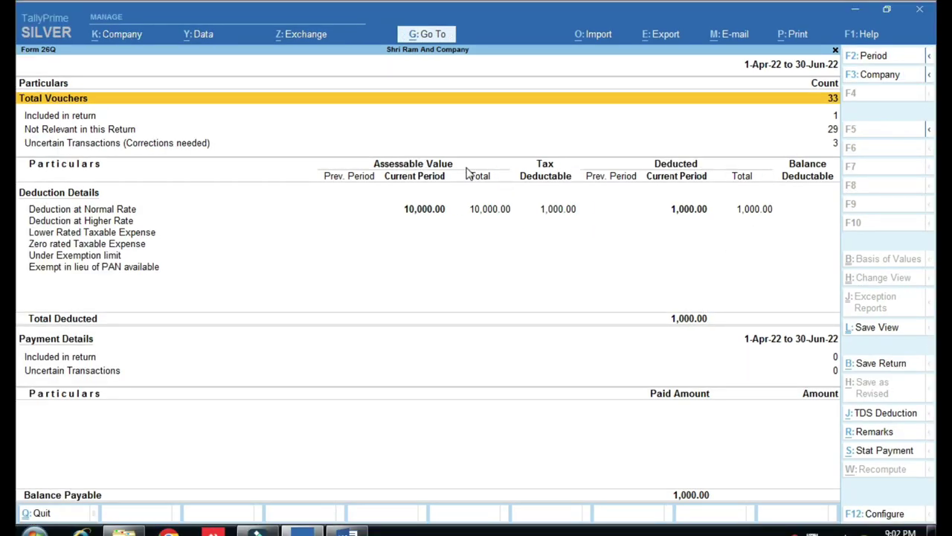
pyautogui.press('alt')
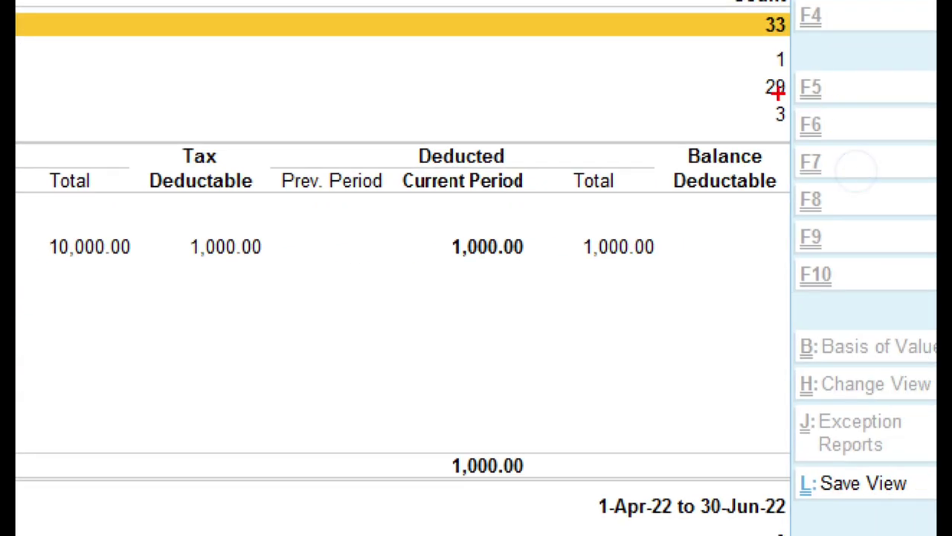
pyautogui.moveTo(751, 102); pyautogui.dragTo(797, 136)
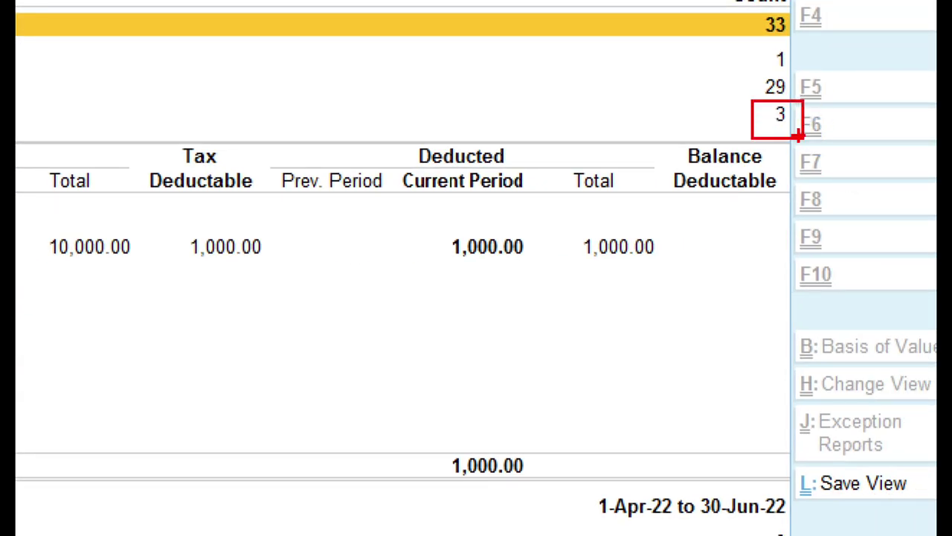
pyautogui.press('Escape')
# From Uncertain Transactions, set GST 12% PURCHASE ledger's TDS applicability to Not Applicable.
pyautogui.click(835, 143)
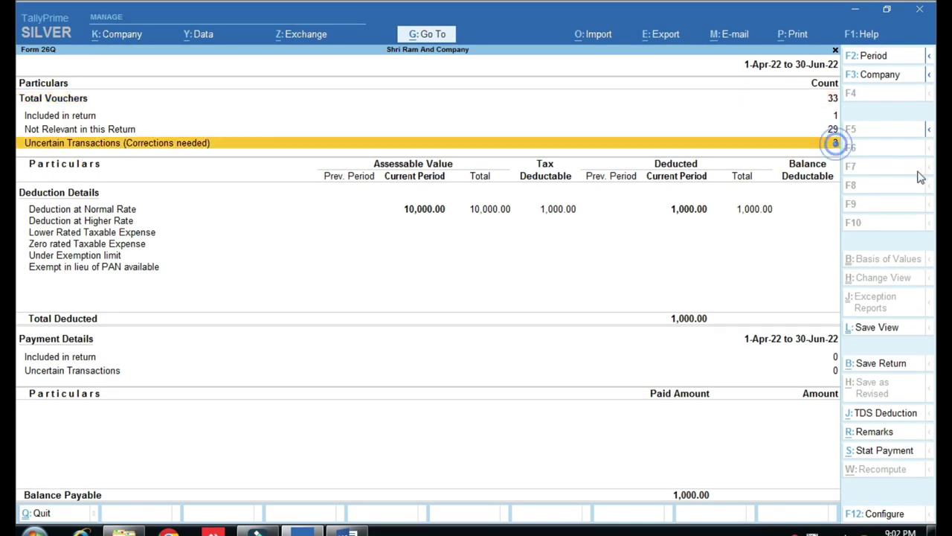
pyautogui.press('Return')
pyautogui.press('Down')
pyautogui.press('Up')
pyautogui.press('Return')
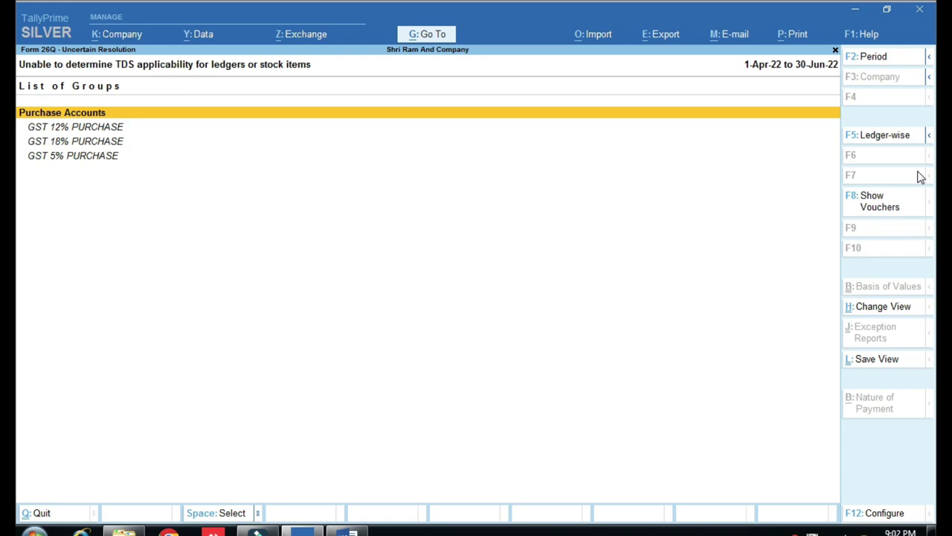
pyautogui.press('Down')
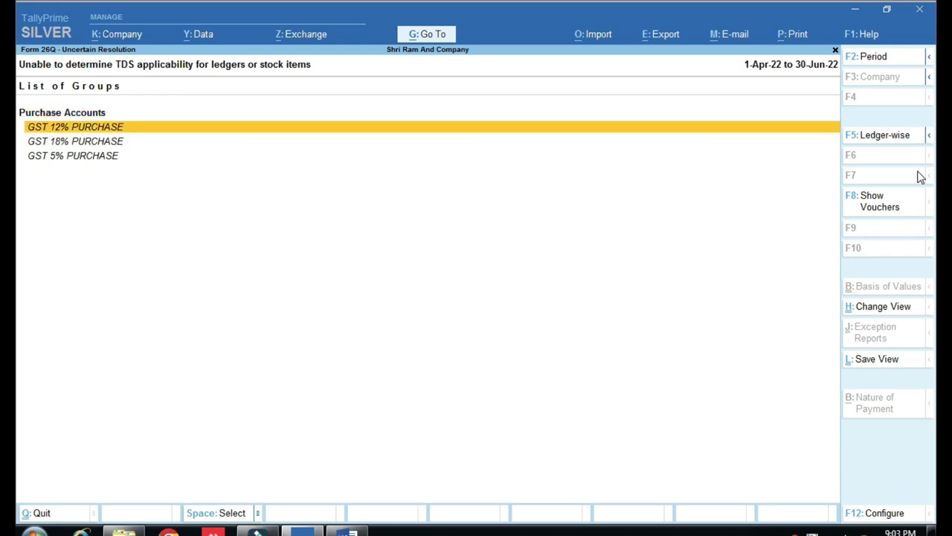
pyautogui.press('Return')
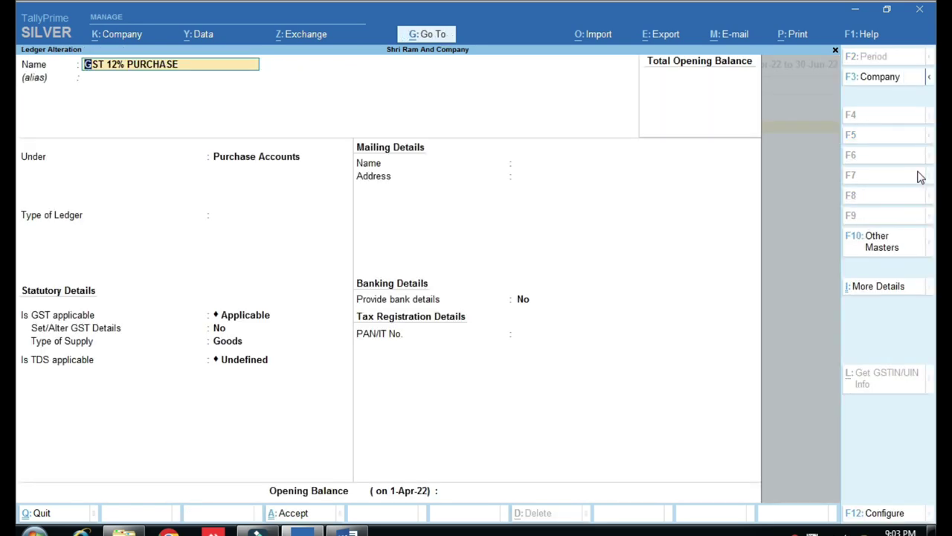
pyautogui.press('Return')
pyautogui.press('Return')
pyautogui.press('Return')
pyautogui.press('Return')
pyautogui.press('Return')
pyautogui.press('Return')
pyautogui.press('Return')
pyautogui.press('Up')
pyautogui.press('Return')
pyautogui.press('Return')
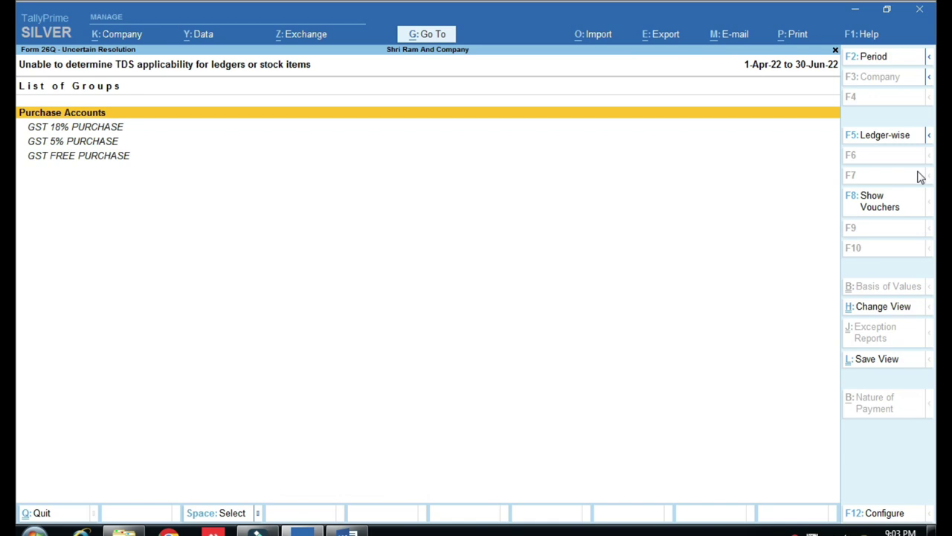
pyautogui.press('Down')
pyautogui.press('Down')
# Set TDS to Not Applicable on the GST 5% and GST 18% PURCHASE ledgers.
pyautogui.press('Return')
pyautogui.press('Return')
pyautogui.press('Return')
pyautogui.press('Return')
pyautogui.press('Return')
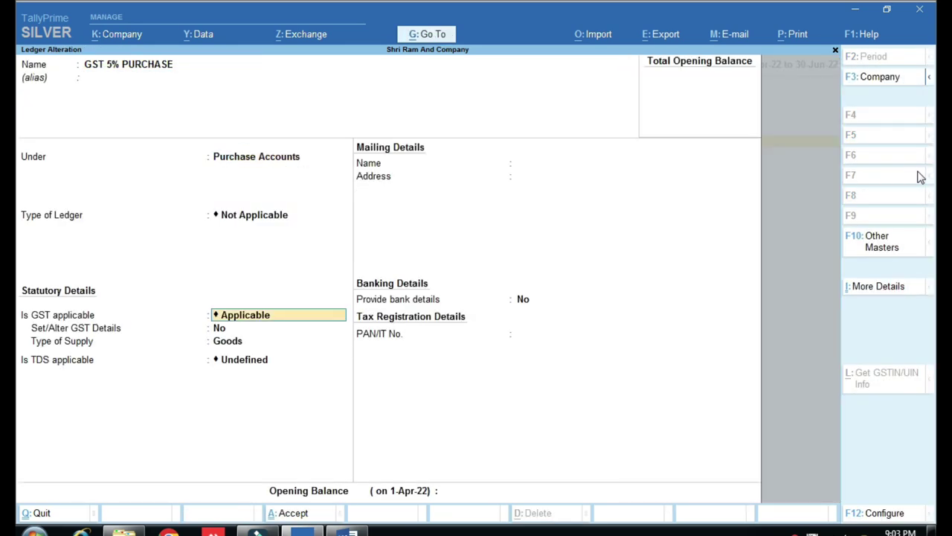
pyautogui.press('Return')
pyautogui.press('Return')
pyautogui.press('Return')
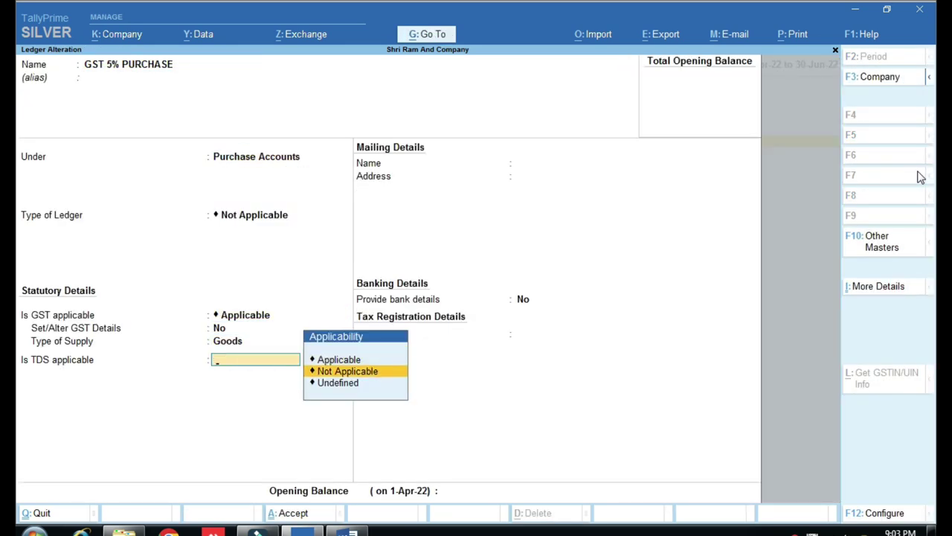
pyautogui.press('Return')
pyautogui.hotkey('ctrl', 'a')
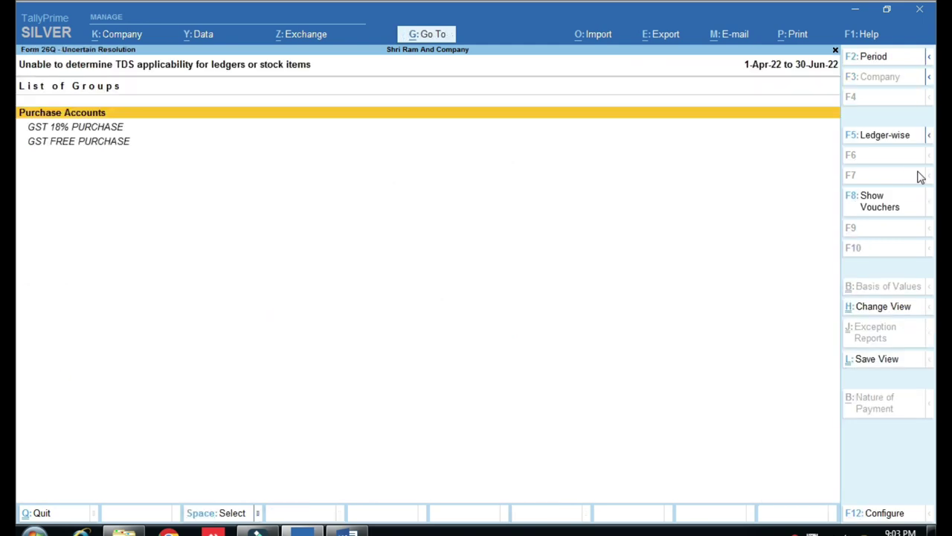
pyautogui.press('Down')
pyautogui.hotkey('ctrl', 'Return')
pyautogui.press('Return')
pyautogui.press('Return')
pyautogui.press('Return')
pyautogui.press('Return')
pyautogui.press('Return')
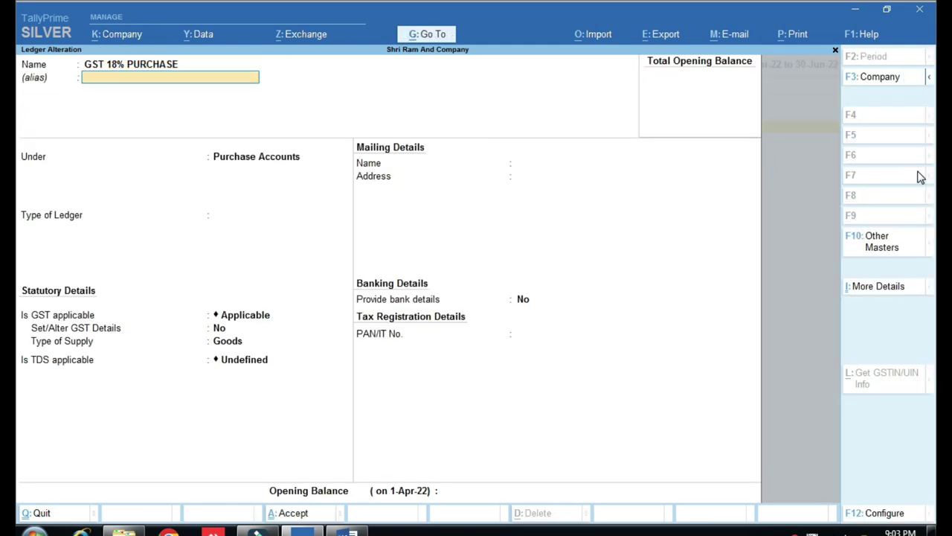
pyautogui.press('Return')
pyautogui.press('Return')
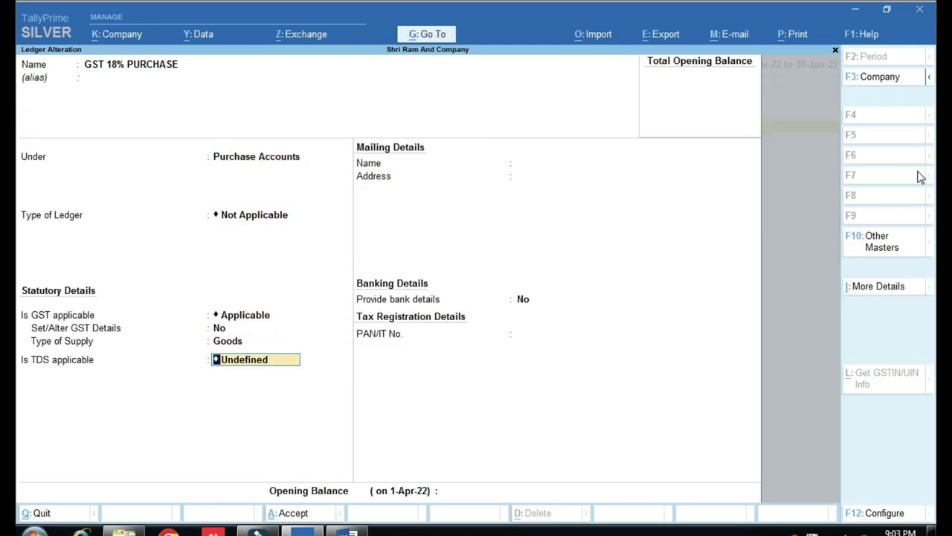
pyautogui.press('Down')
# Set TDS to Not Applicable on the GST FREE and GST 28% PURCHASE ledgers, returning to Form 26Q.
pyautogui.press('Return')
pyautogui.hotkey('ctrl', 'a')
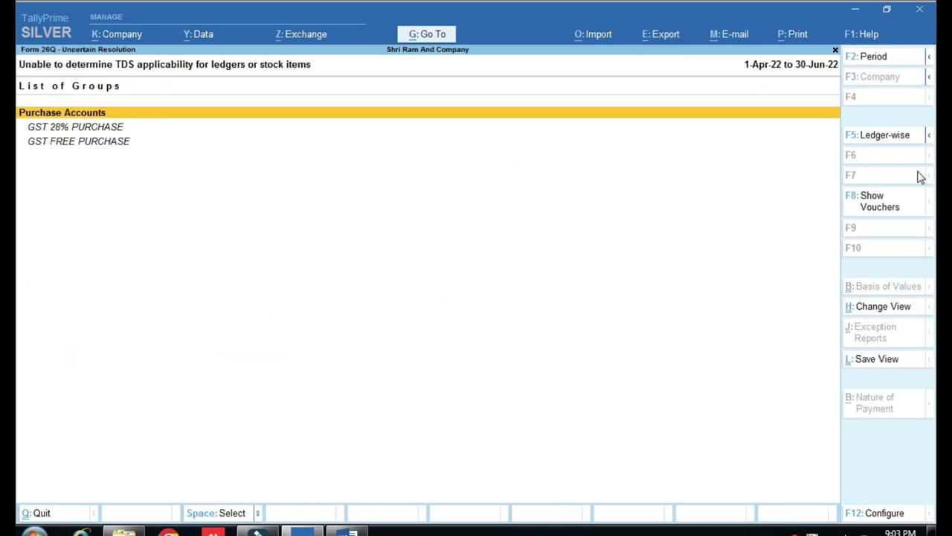
pyautogui.press('Down')
pyautogui.press('Down')
pyautogui.press('Return')
pyautogui.press('Return')
pyautogui.press('Return')
pyautogui.press('Return')
pyautogui.press('Return')
pyautogui.press('Return')
pyautogui.press('Return')
pyautogui.press('Return')
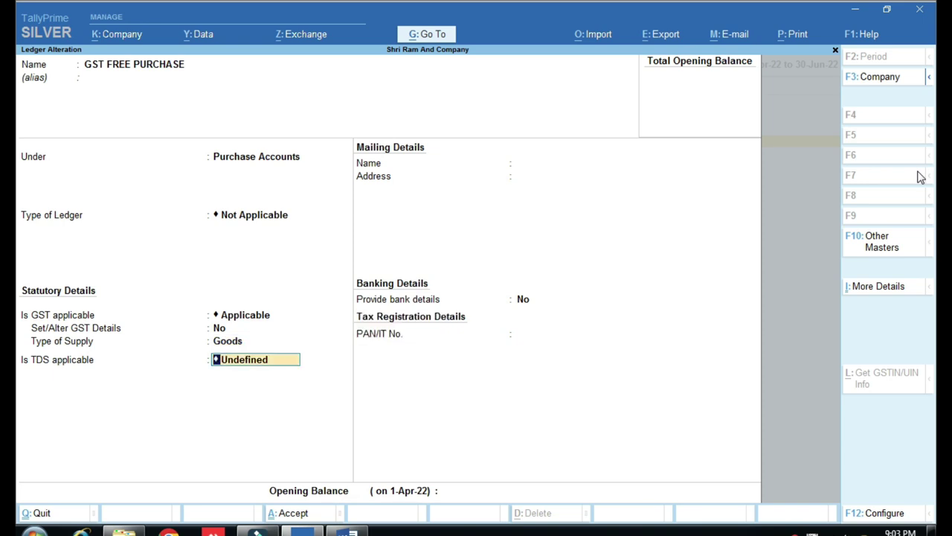
pyautogui.press('Down')
pyautogui.press('Return')
pyautogui.press('Return')
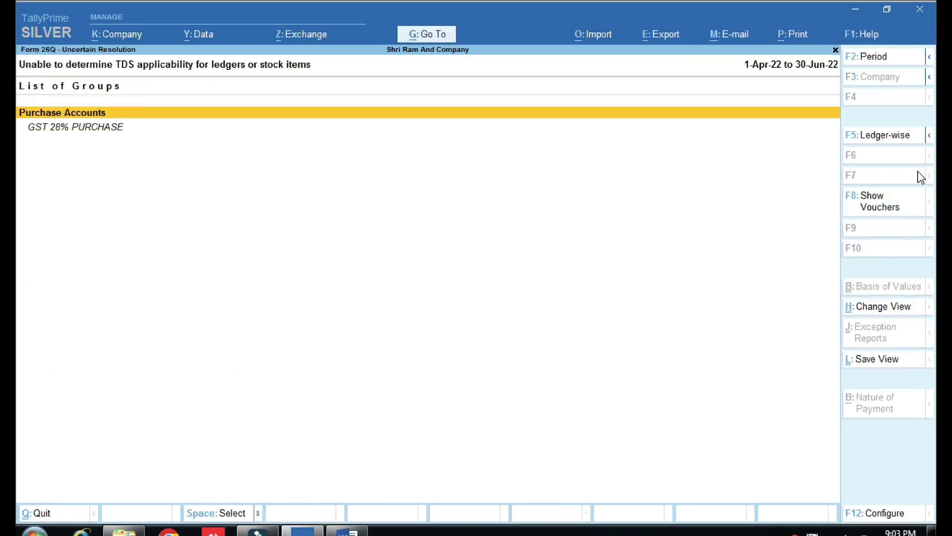
pyautogui.press('Down')
pyautogui.press('Return')
pyautogui.press('Return')
pyautogui.press('Return')
pyautogui.press('Return')
pyautogui.press('Return')
pyautogui.press('Return')
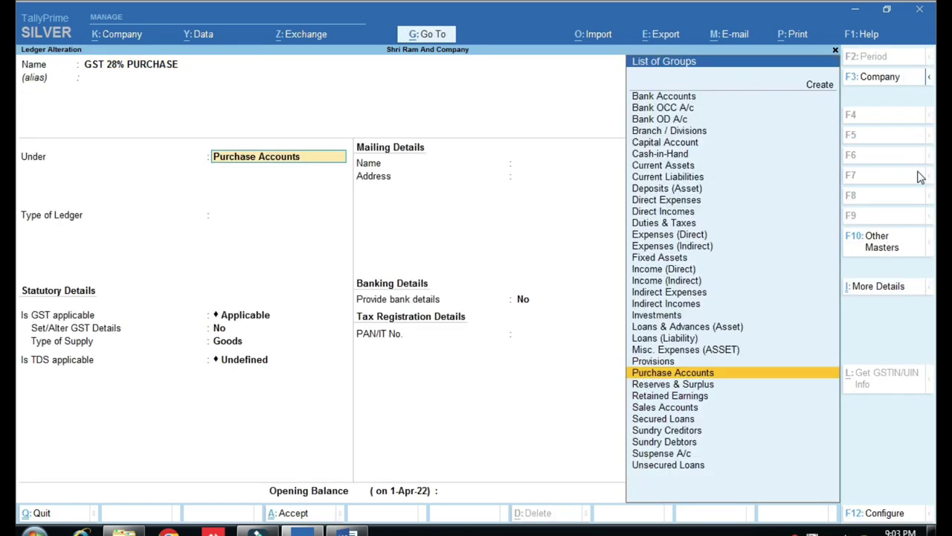
pyautogui.press('Return')
pyautogui.press('Return')
pyautogui.press('Down')
pyautogui.press('Down')
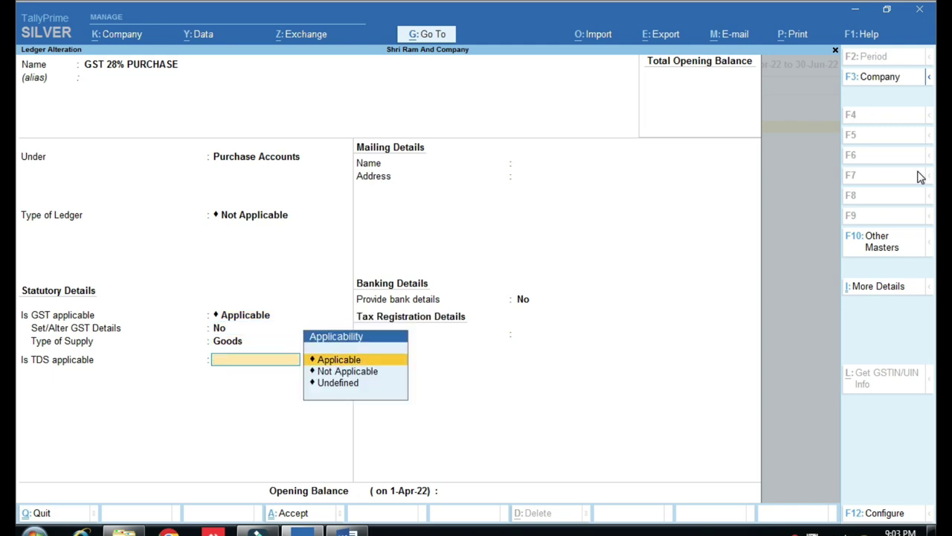
pyautogui.press('Return')
pyautogui.press('Return')
pyautogui.press('Return')
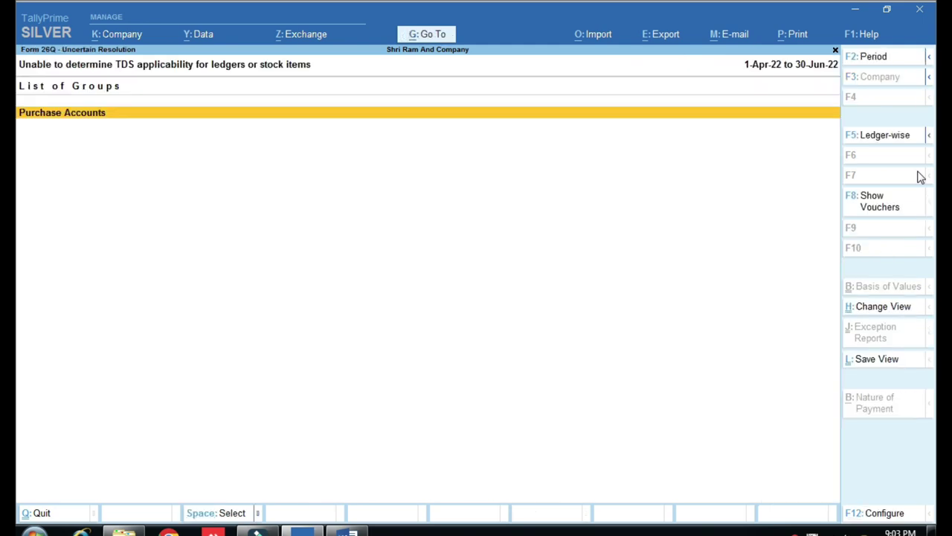
pyautogui.press('Escape')
pyautogui.press('Escape')
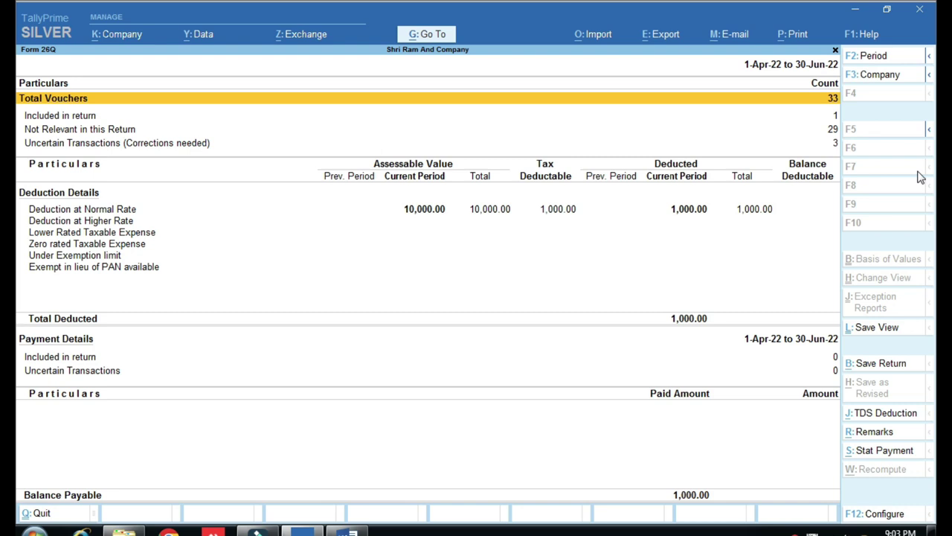
pyautogui.press('Escape')
pyautogui.press('Escape')
pyautogui.press('Escape')
pyautogui.press('Escape')
# Check in the Balance Sheet's Duties & Taxes that TDS ON INTEREST PAYABLE shows 1,000.00.
pyautogui.press('Home')
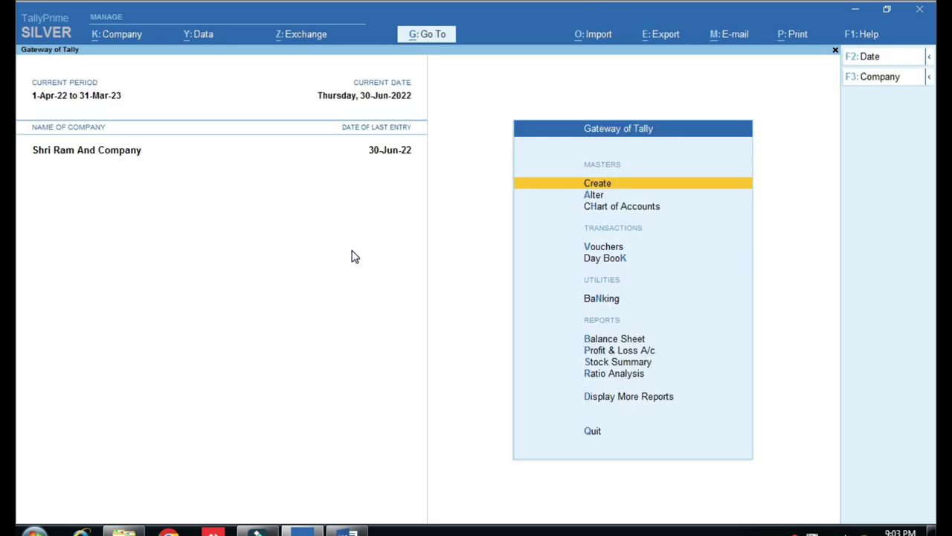
pyautogui.press('Down')
pyautogui.press('Down')
pyautogui.press('Down')
pyautogui.press('Down')
pyautogui.press('Down')
pyautogui.press('Down')
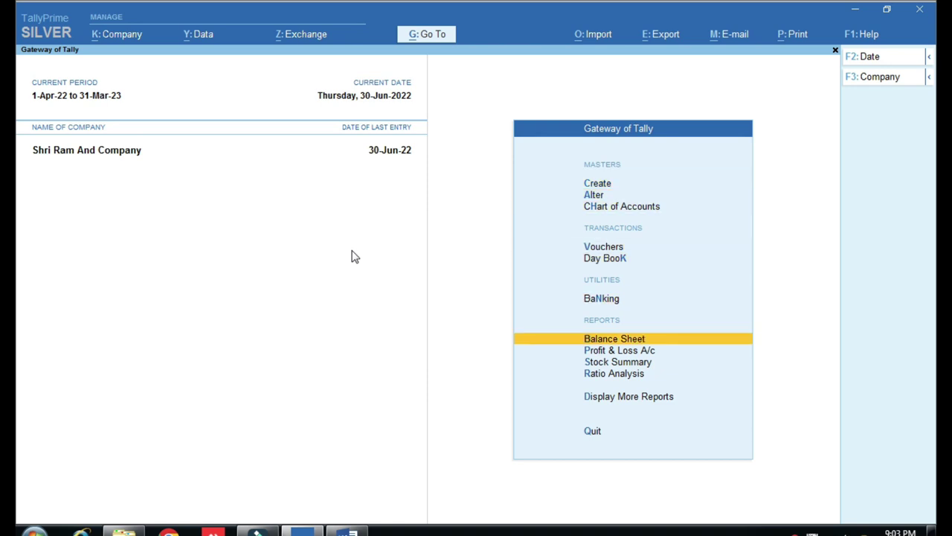
pyautogui.press('Return')
pyautogui.hotkey('alt', 'F5')
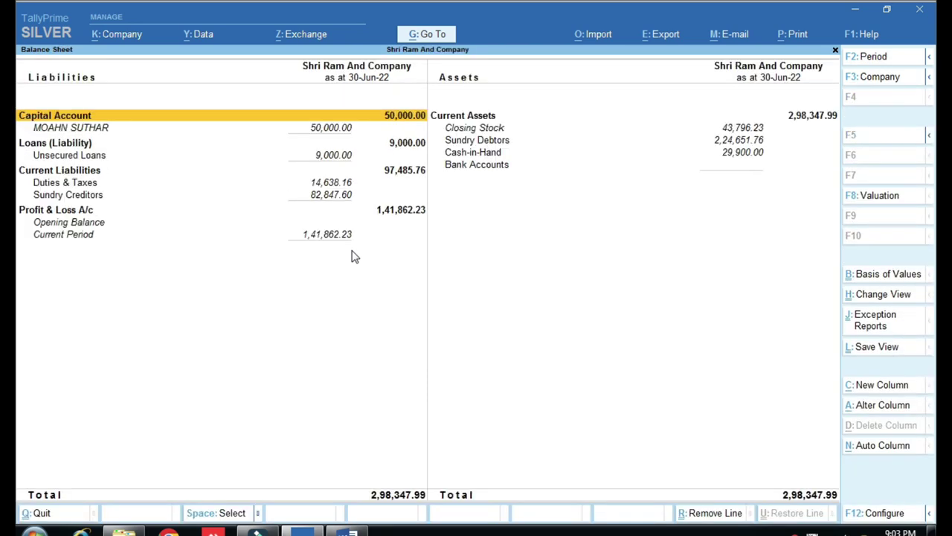
pyautogui.press('Down')
pyautogui.press('Down')
pyautogui.press('Down')
pyautogui.press('Return')
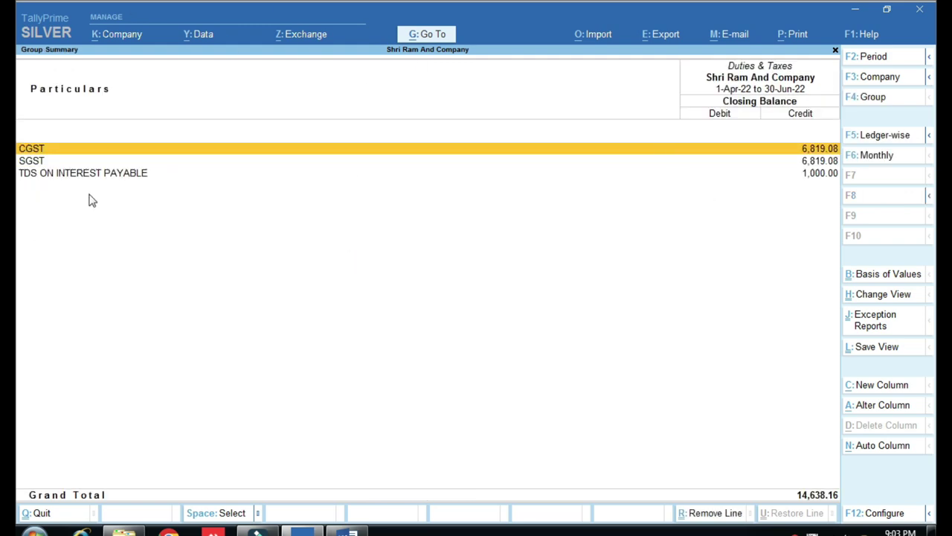
pyautogui.press('ctrl')
pyautogui.press('Down')
pyautogui.press('Down')
pyautogui.press('Escape')
pyautogui.press('Escape')
pyautogui.press('Escape')
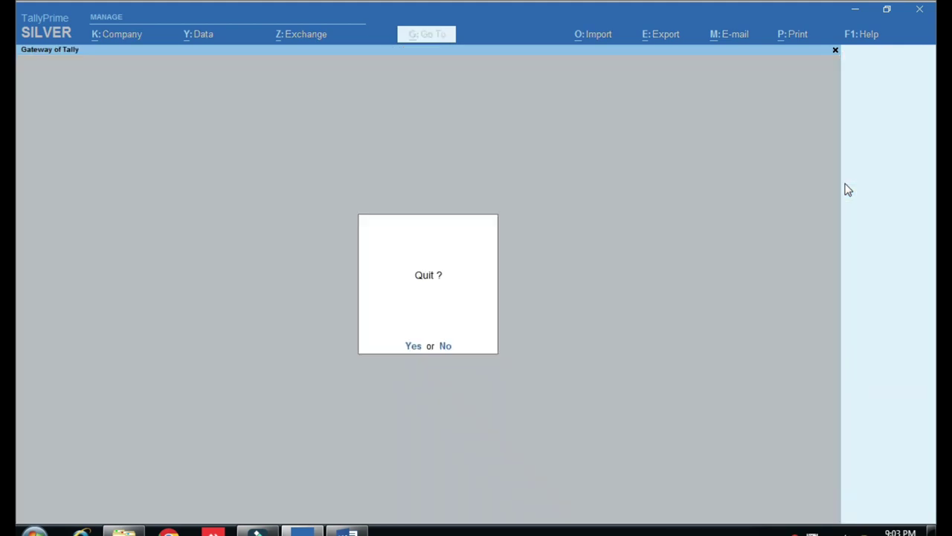
pyautogui.press('Escape')
# Reopen Form 26Q through Display More Reports > Statutory Reports > TDS Reports.
pyautogui.press('d')
pyautogui.press('u')
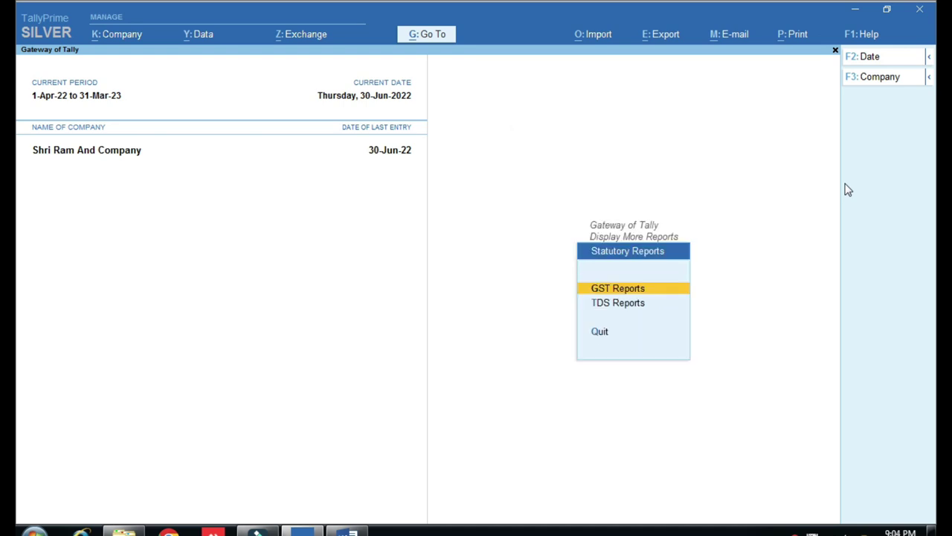
pyautogui.press('Down')
pyautogui.press('Return')
pyautogui.press('Down')
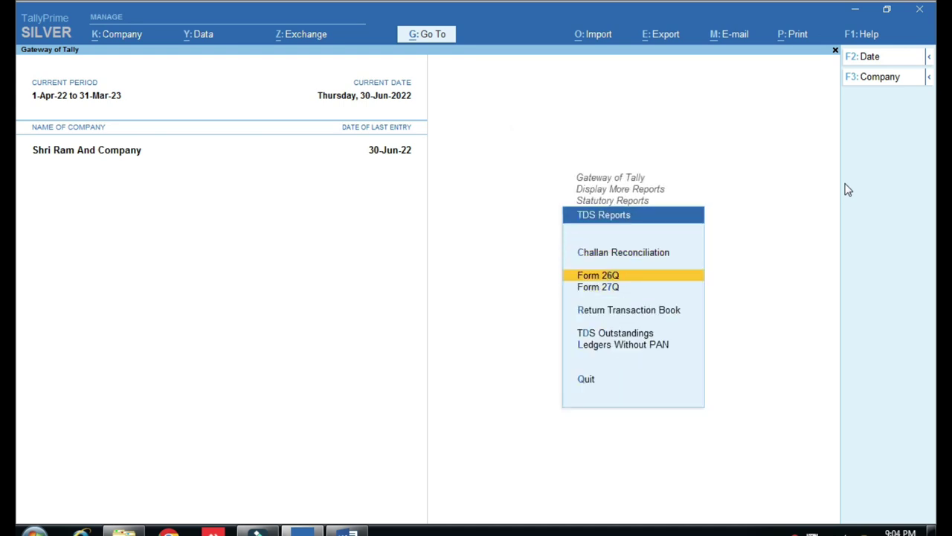
pyautogui.press('Return')
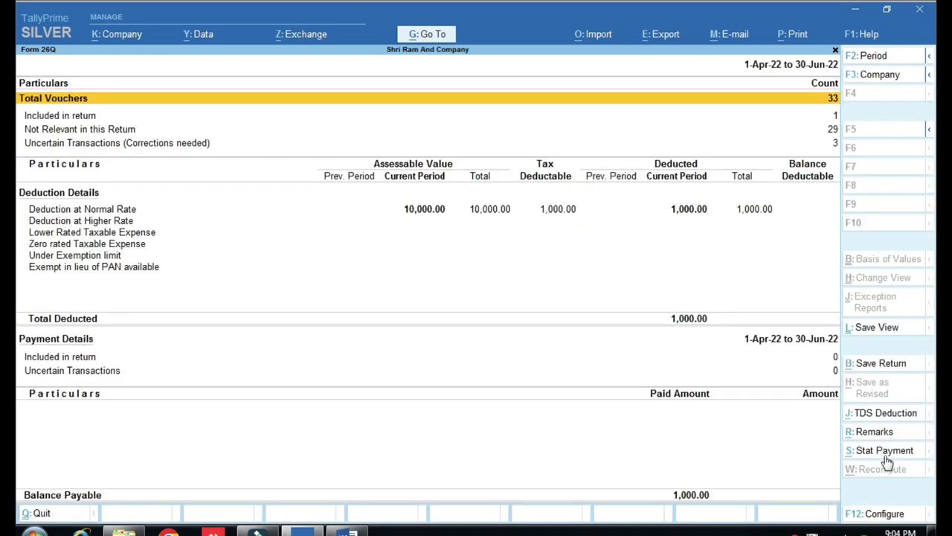
# Start a TDS statutory payment with deducted-till date 30-6-2022.
pyautogui.click(885, 451)
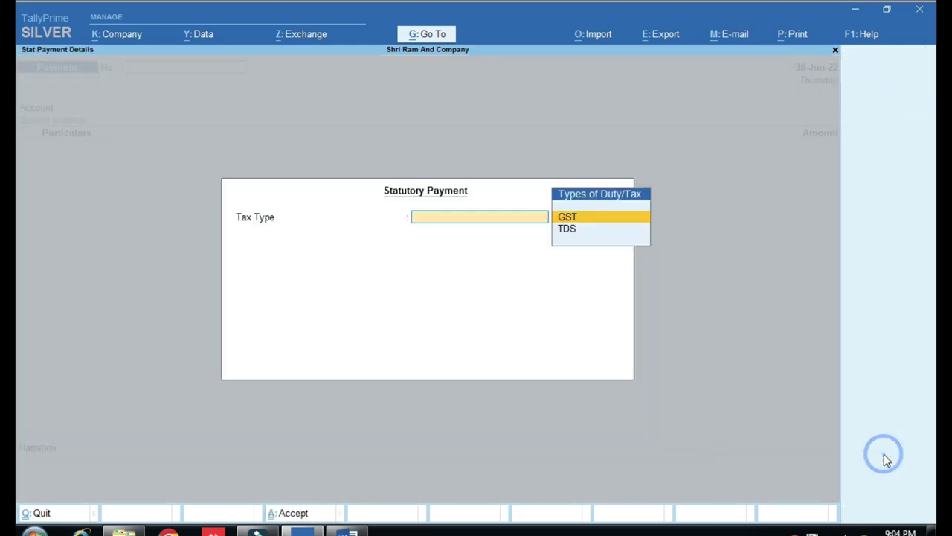
pyautogui.press('ctrl')
pyautogui.press('Down')
pyautogui.press('Return')
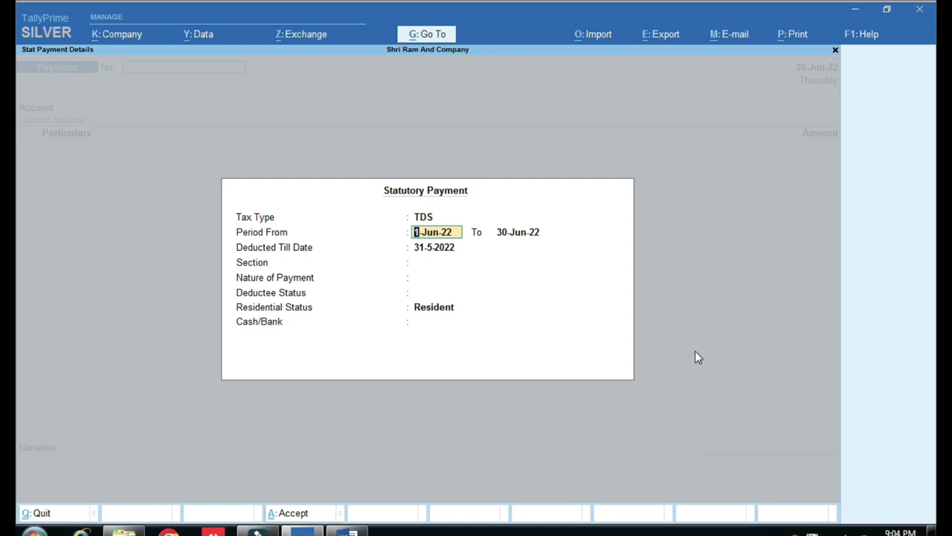
pyautogui.press('Return')
pyautogui.press('Return')
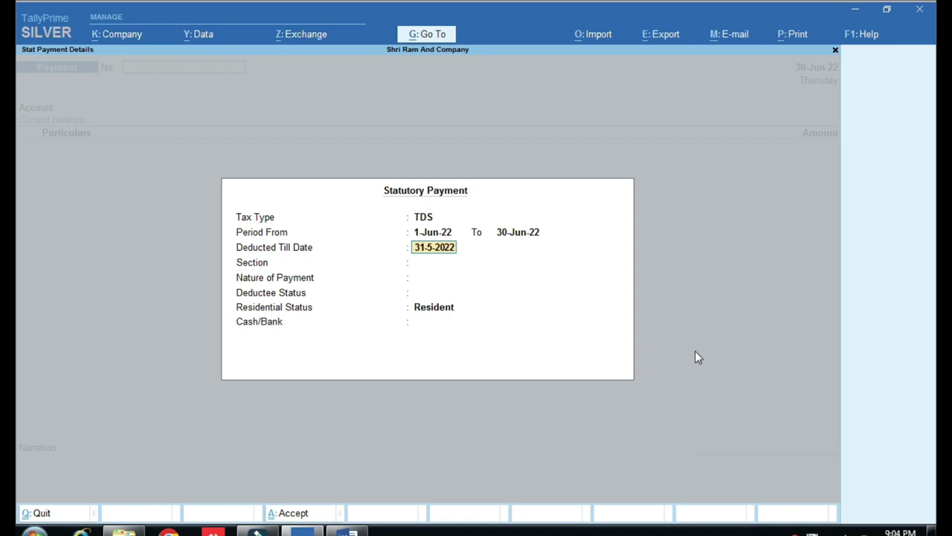
pyautogui.write('3-7-2022')
pyautogui.press('BackSpace')
pyautogui.write('31')
pyautogui.press('BackSpace')
pyautogui.press('BackSpace')
pyautogui.write('30.6')
pyautogui.press('Return')
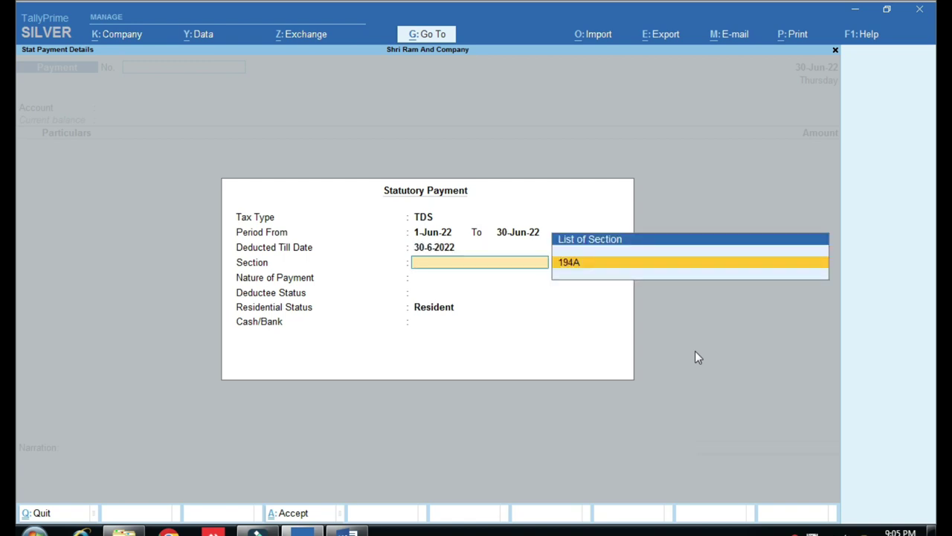
# Choose section 194A, TDS ON INTEREST 94A, Non Company deductees, and pay from Sbi Bank.
pyautogui.press('Return')
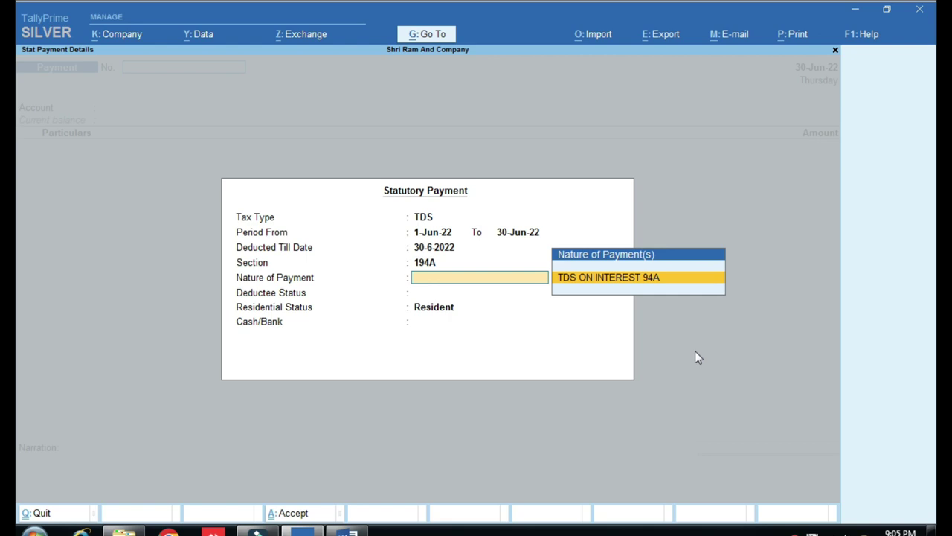
pyautogui.press('Return')
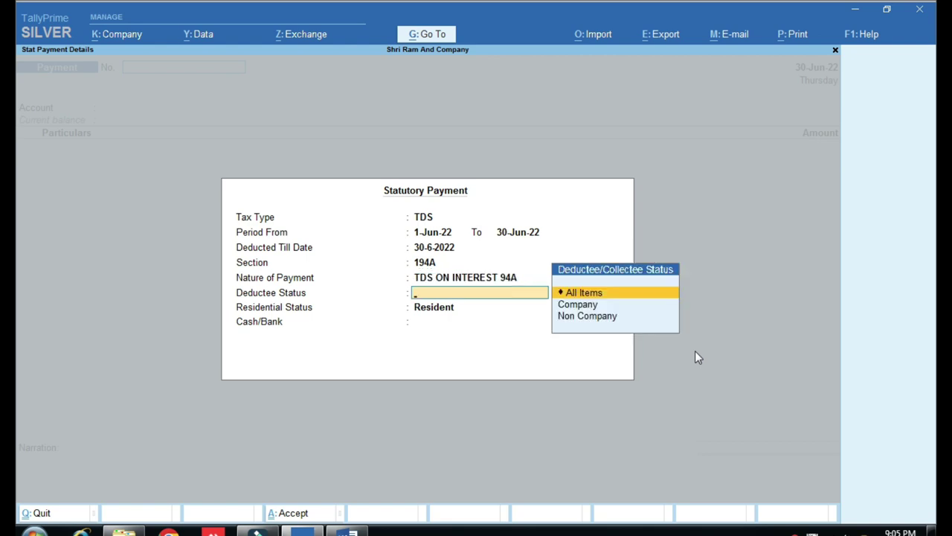
pyautogui.press('Down')
pyautogui.press('Down')
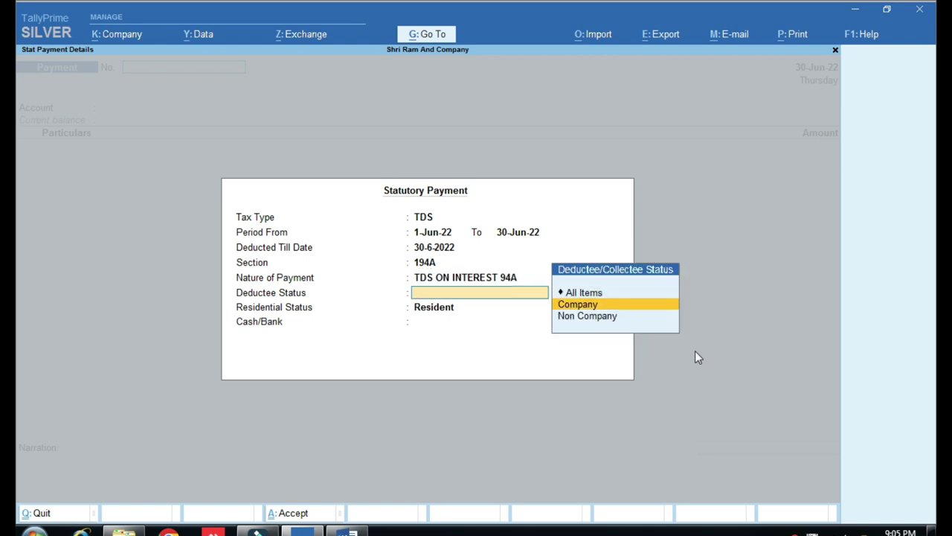
pyautogui.press('Return')
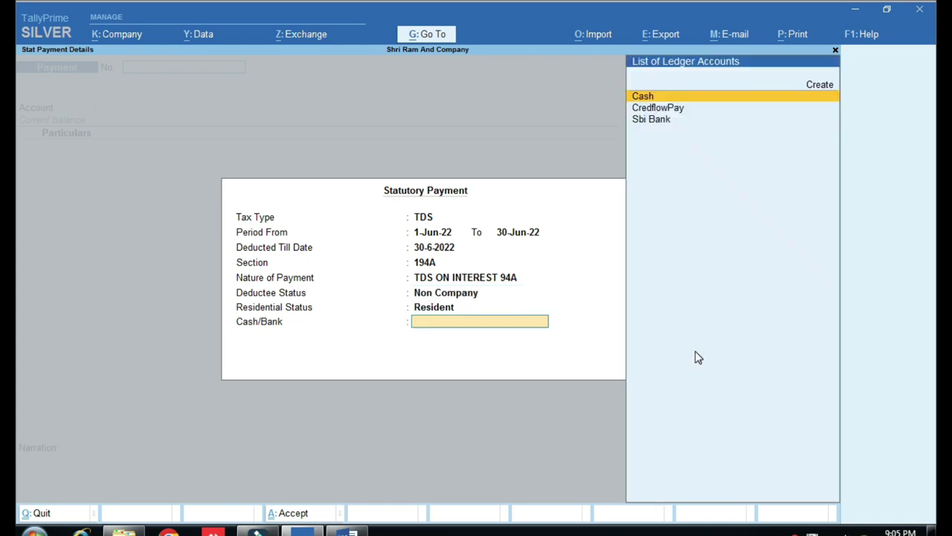
pyautogui.press('Down')
pyautogui.press('Down')
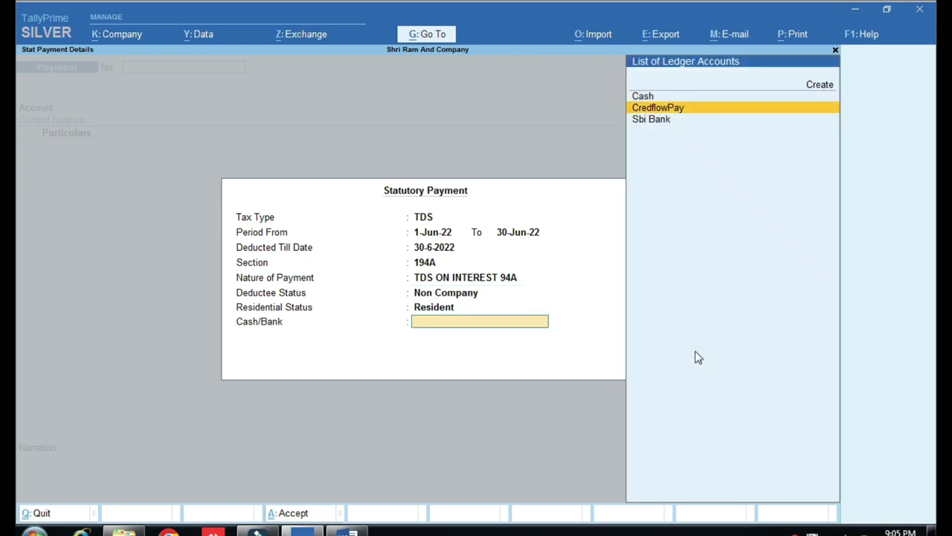
pyautogui.press('Return')
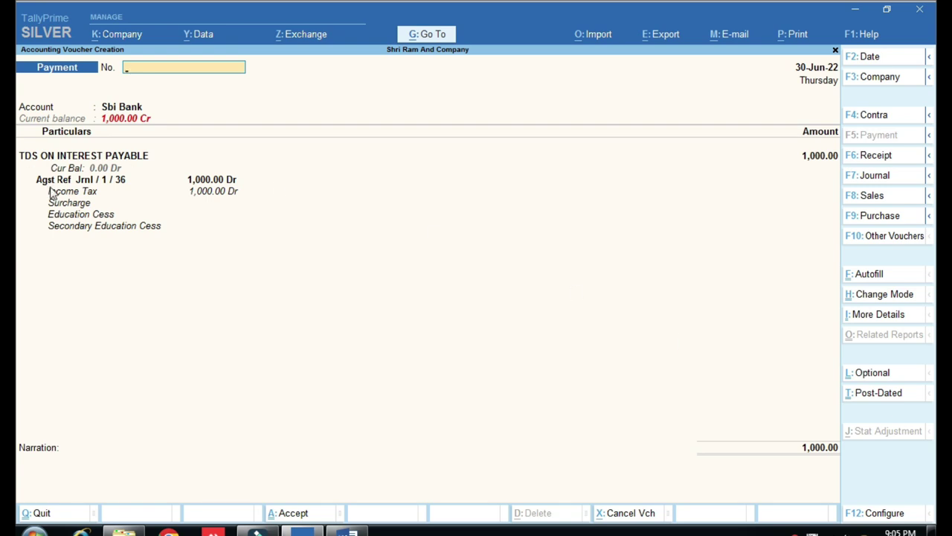
# Save the TDS payment as voucher No. 11 with its Sbi Bank cheque allocation of 1,000.00.
pyautogui.press('ctrl')
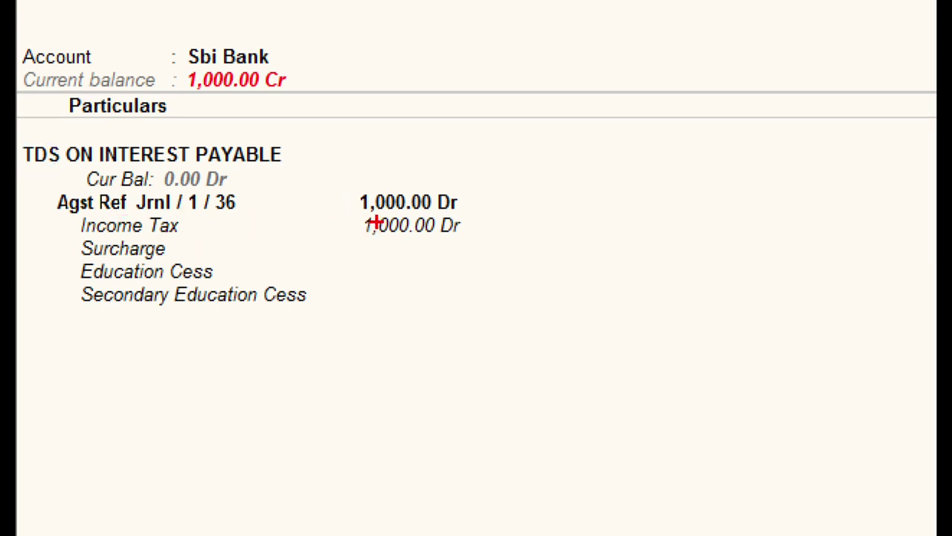
pyautogui.click(181, 183)
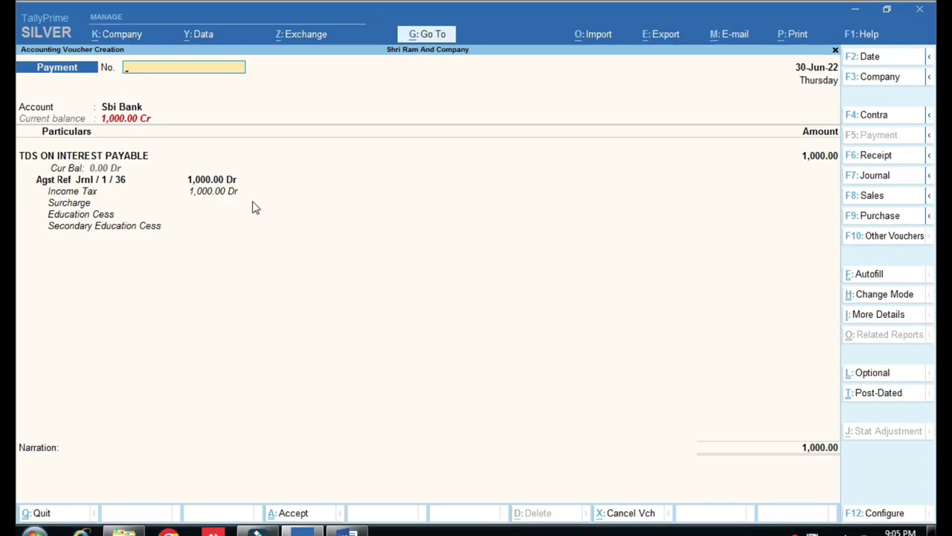
pyautogui.write('11')
pyautogui.press('Return')
pyautogui.press('Return')
pyautogui.press('Return')
pyautogui.press('Up')
pyautogui.press('Return')
pyautogui.press('Return')
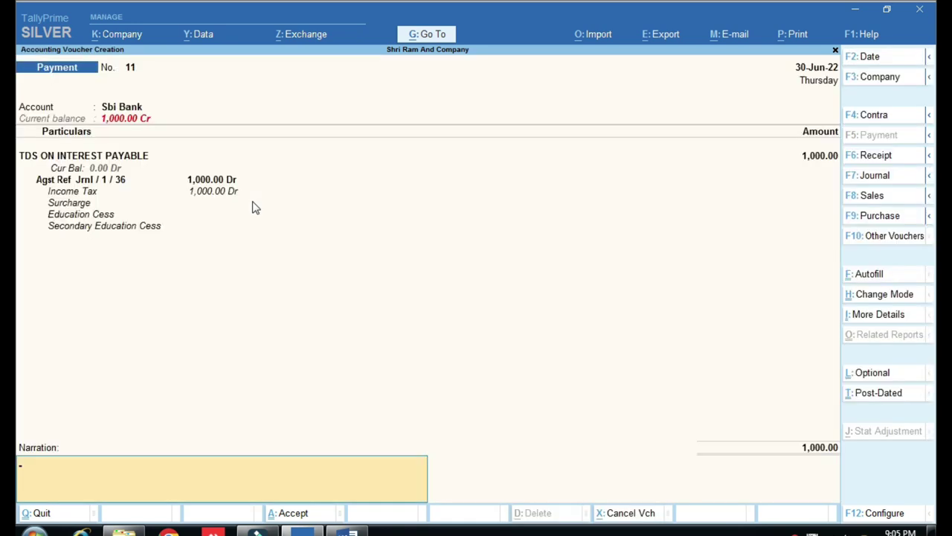
pyautogui.press('Return')
pyautogui.press('Return')
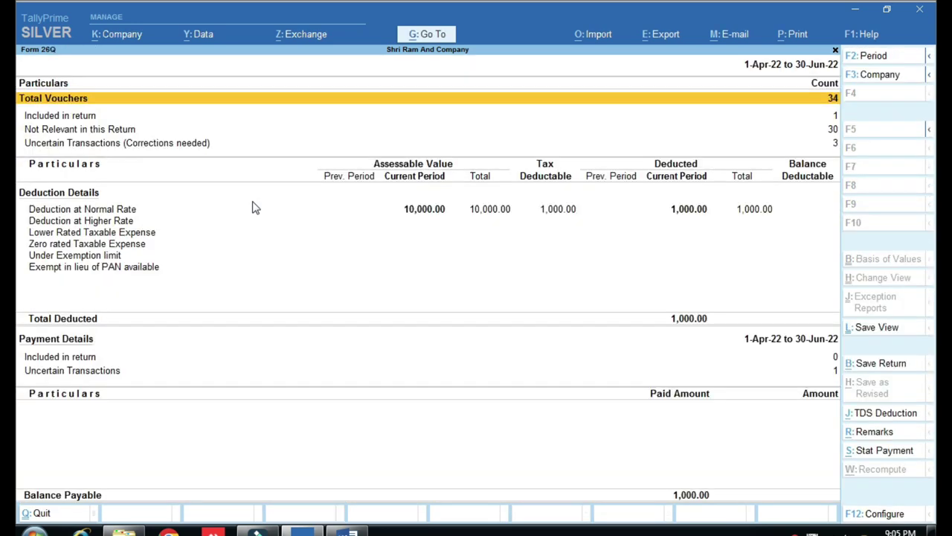
# Leave Form 26Q and review the Duties & Taxes breakdown in the detailed Balance Sheet.
pyautogui.press('Down')
pyautogui.press('Down')
pyautogui.press('Escape')
pyautogui.press('Escape')
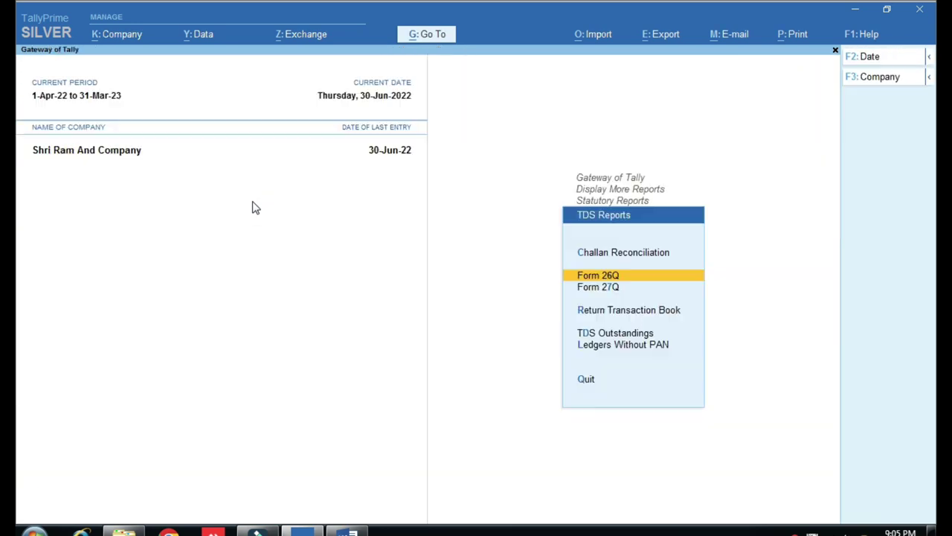
pyautogui.press('Escape')
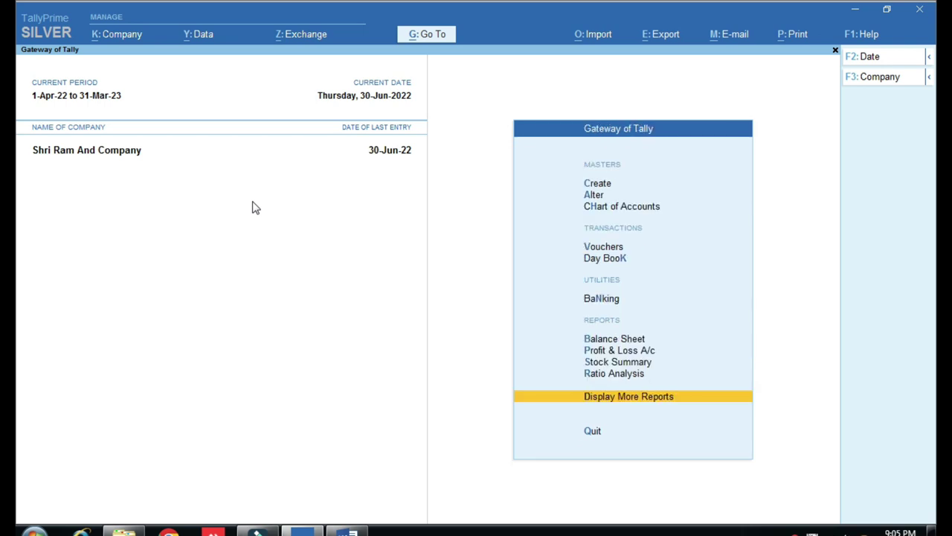
pyautogui.press('b')
pyautogui.hotkey('alt', 'F5')
pyautogui.press('Down')
pyautogui.press('Down')
pyautogui.press('Down')
pyautogui.press('Down')
pyautogui.press('Down')
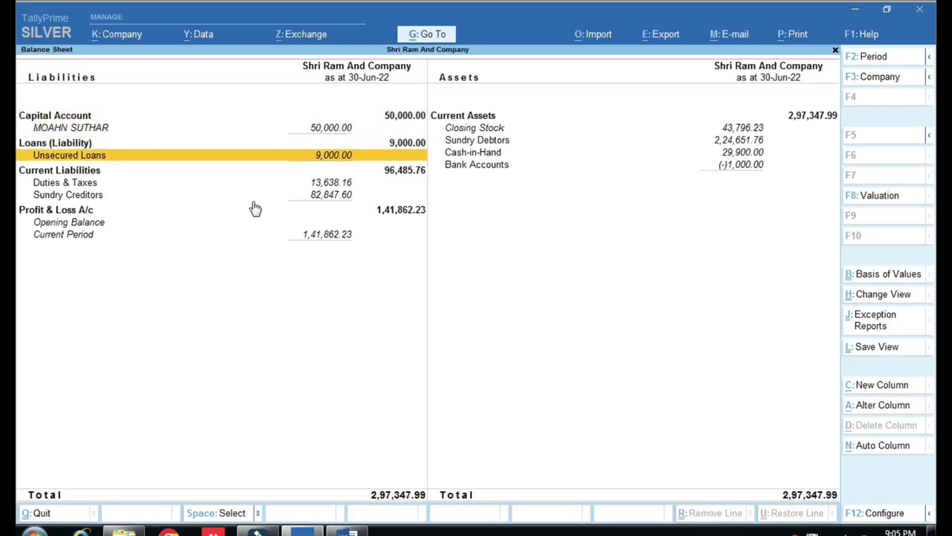
pyautogui.press('Return')
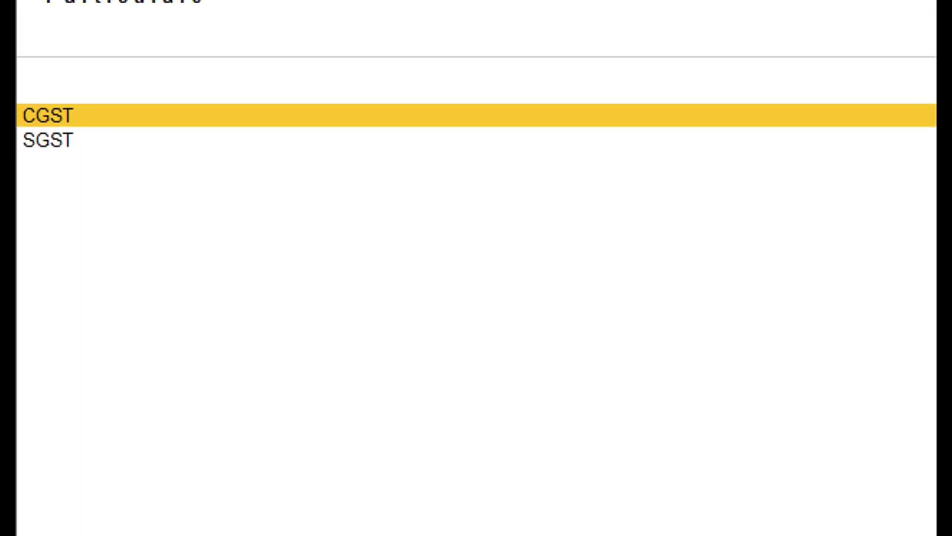
pyautogui.press('Escape')
pyautogui.press('Escape')
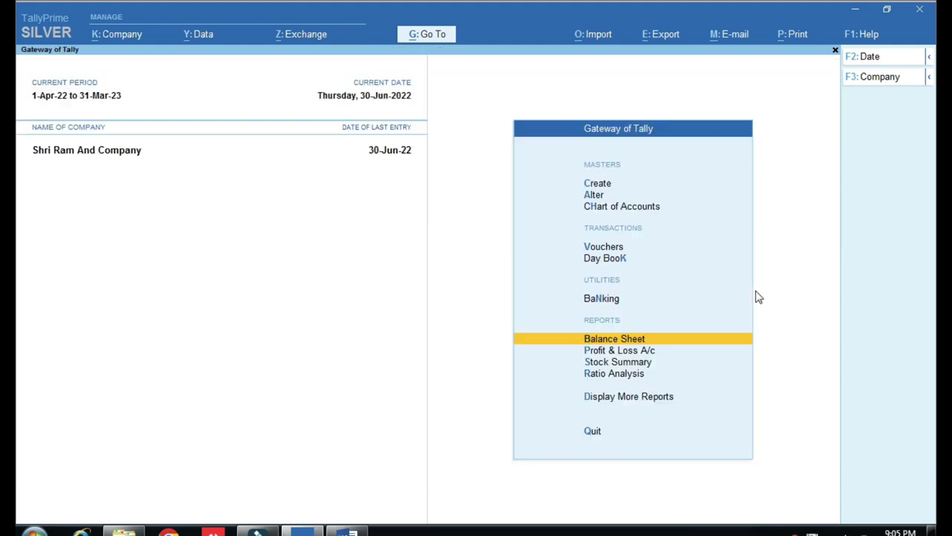
# Bring up the ledger selection from Display More Reports > Account Books > Ledger.
pyautogui.press('Down')
pyautogui.press('Down')
pyautogui.press('Down')
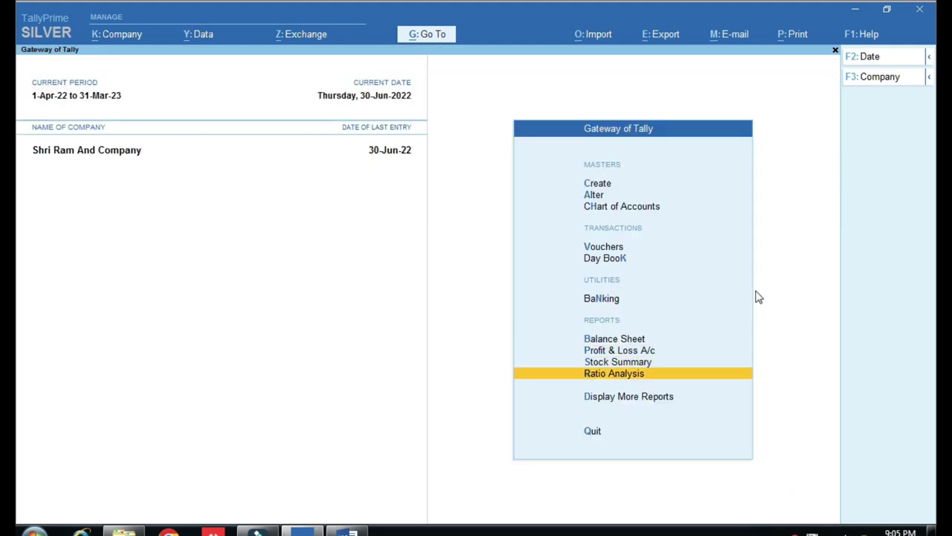
pyautogui.press('Down')
pyautogui.press('Return')
pyautogui.press('Down')
pyautogui.press('Down')
pyautogui.press('Down')
pyautogui.press('Down')
pyautogui.press('Down')
pyautogui.press('Up')
pyautogui.press('Down')
pyautogui.press('Return')
pyautogui.press('Escape')
pyautogui.press('Up')
pyautogui.press('Return')
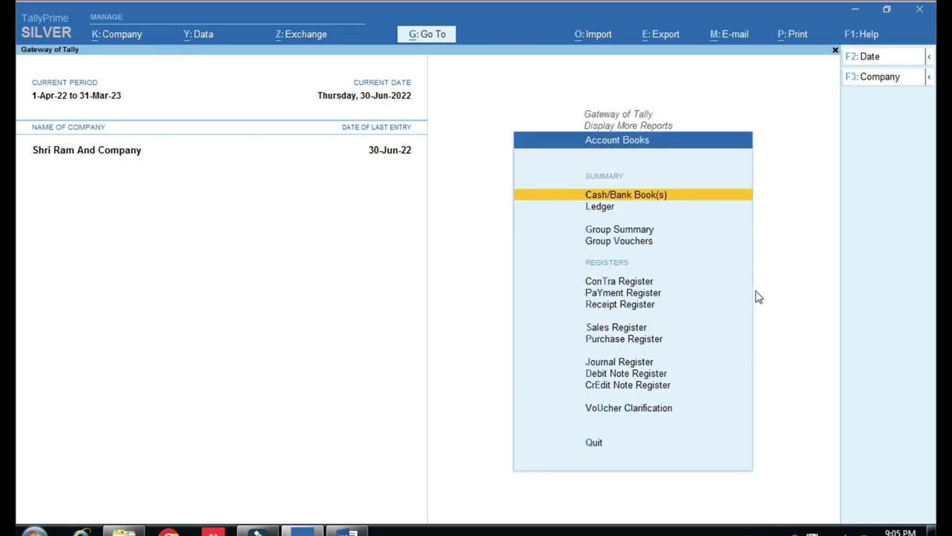
pyautogui.press('Down')
pyautogui.press('Return')
# Open the TDS ON INTEREST PAYABLE ledger to see journal 1 and payment 11 offsetting at 1,000.00.
pyautogui.write('TDS')
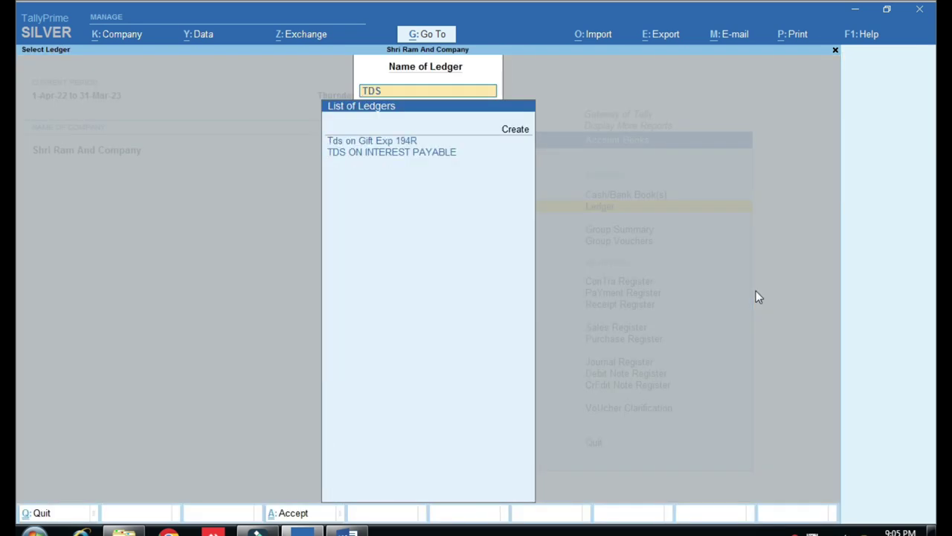
pyautogui.press('Down')
pyautogui.press('Return')
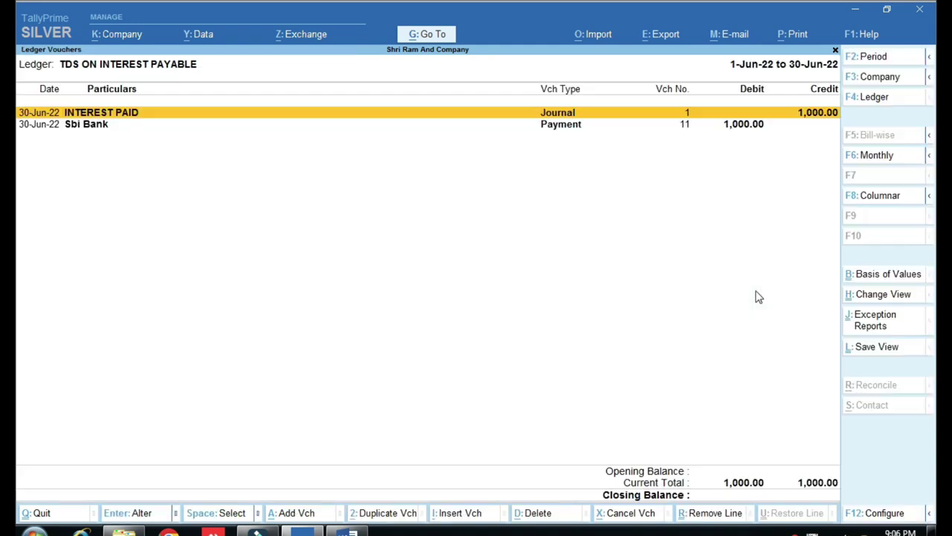
pyautogui.press('ctrl')
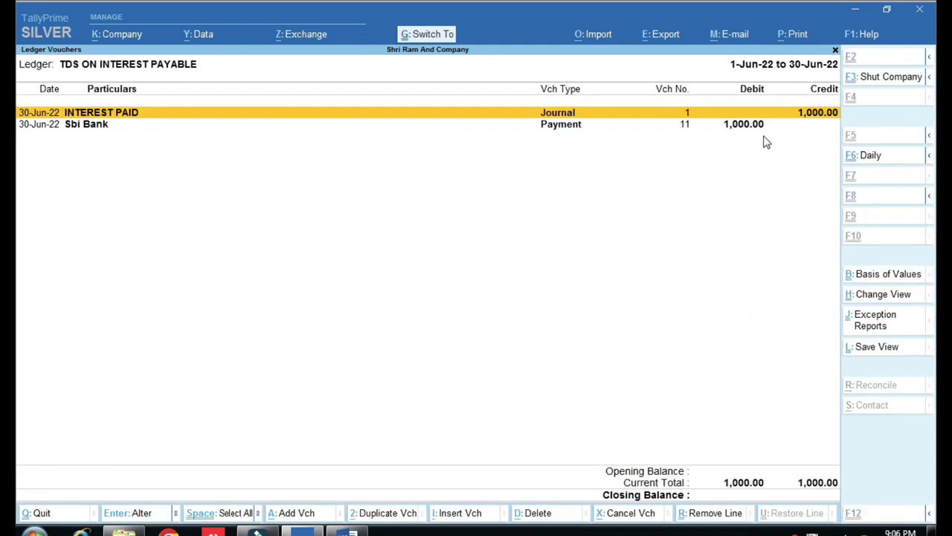